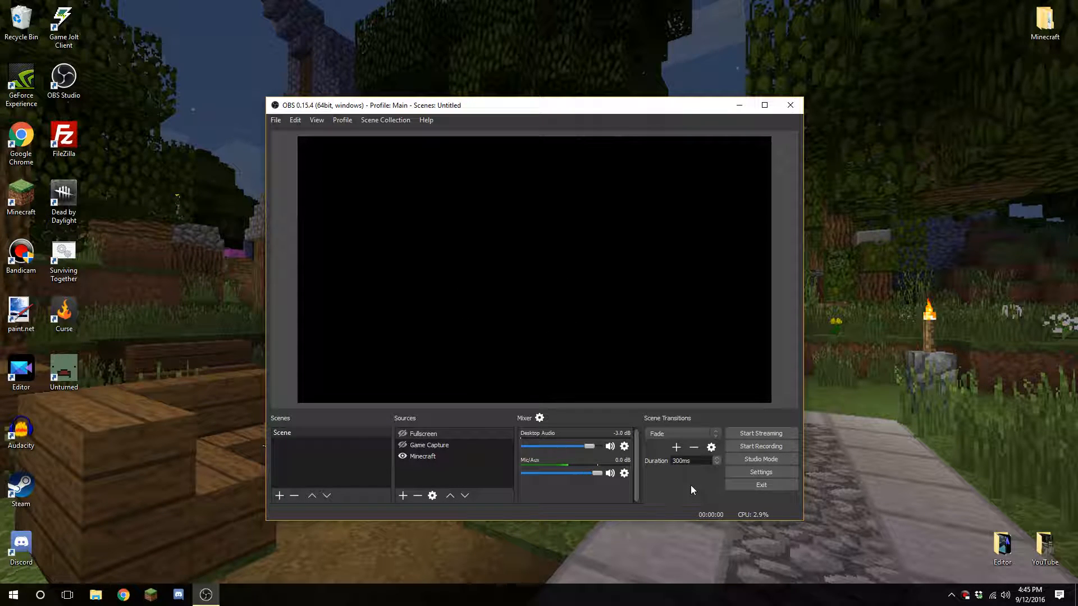
Create a new profile named Tutorials.
{"action": "left_click", "coordinate": [336, 120]}
{"action": "left_click", "coordinate": [354, 133]}
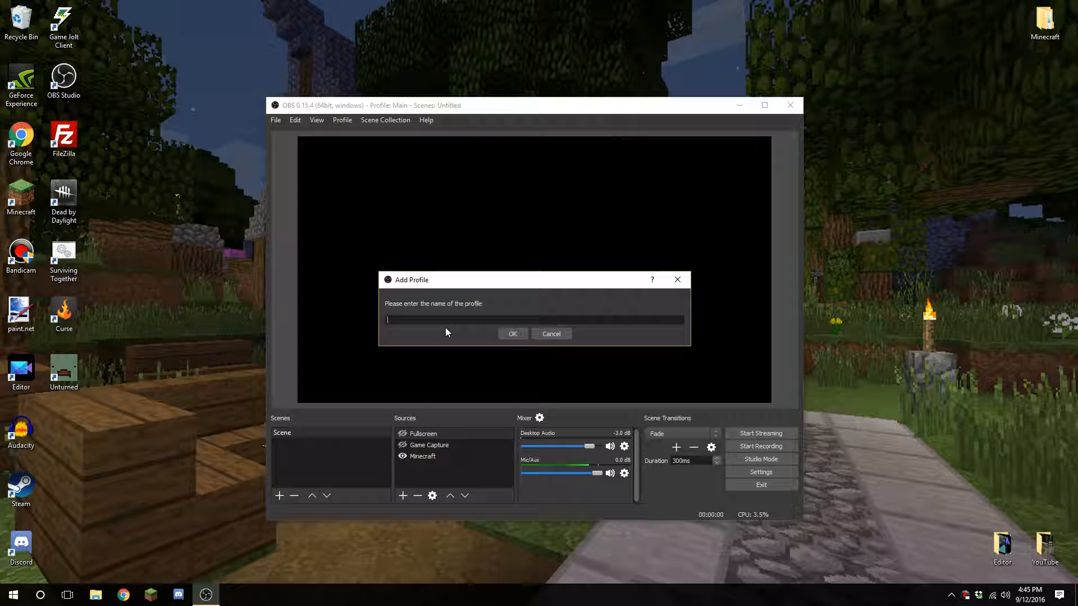
{"action": "type", "text": "Tutorials"}
{"action": "left_click", "coordinate": [511, 334]}
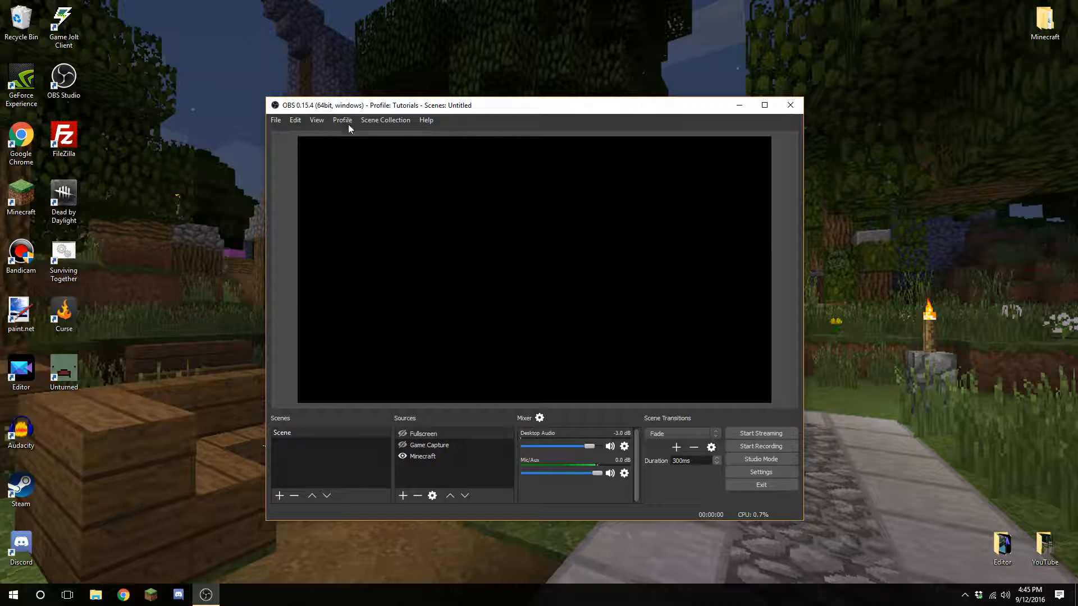
In the general settings, apply the Dark theme and enable the confirmation dialog for stopping streams.
{"action": "left_click", "coordinate": [749, 473]}
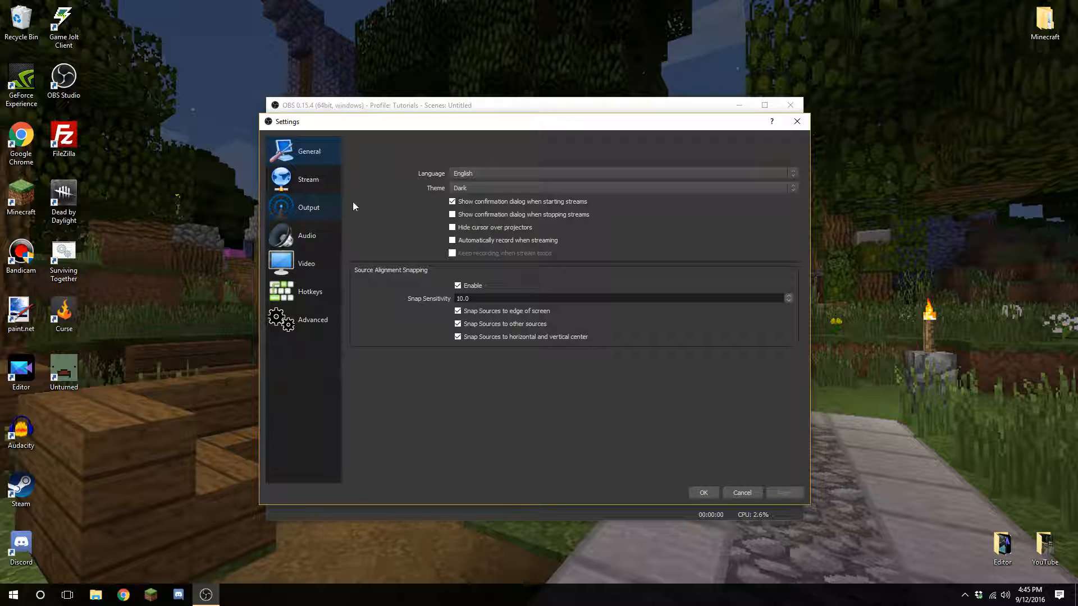
{"action": "left_click", "coordinate": [461, 189]}
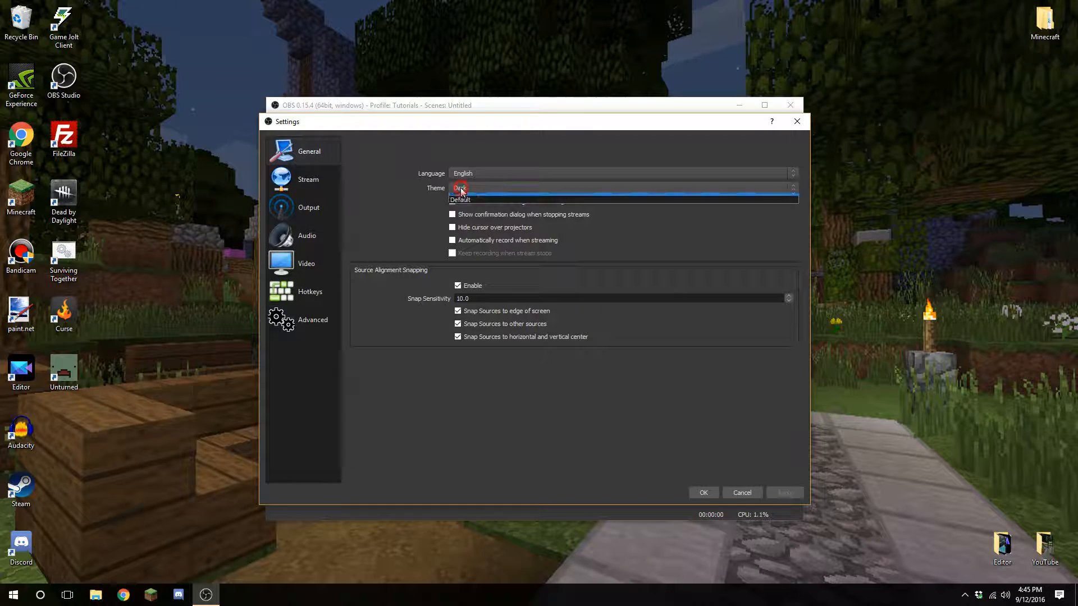
{"action": "left_click", "coordinate": [475, 204]}
{"action": "left_click", "coordinate": [494, 190]}
{"action": "left_click", "coordinate": [494, 197]}
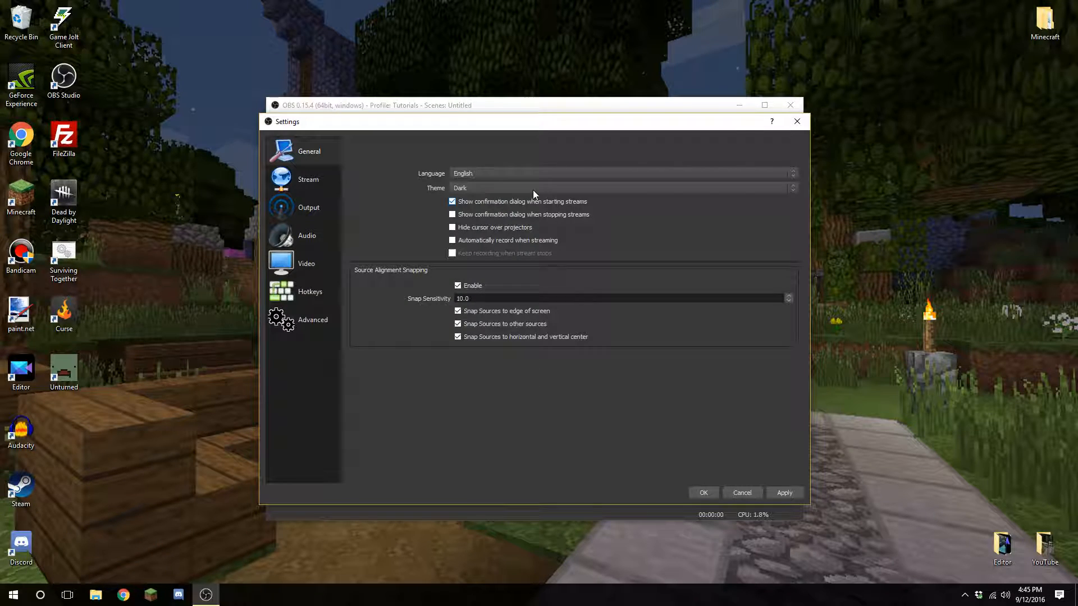
{"action": "left_click", "coordinate": [785, 492]}
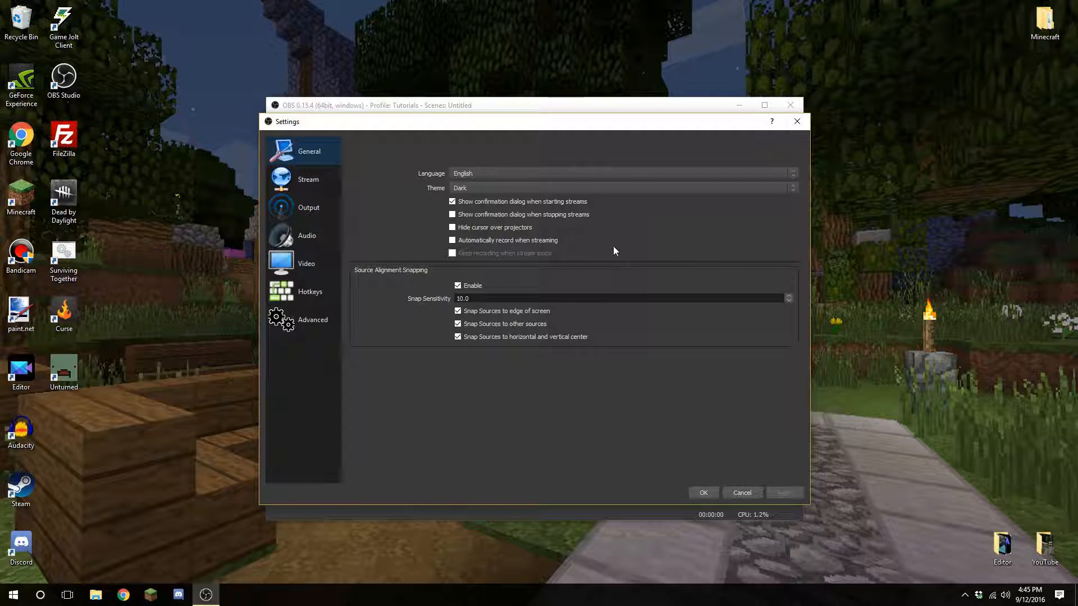
{"action": "left_click", "coordinate": [452, 214]}
{"action": "left_click", "coordinate": [785, 493]}
In the stream settings, try Custom Streaming Server as the stream type and switch back to Streaming Services.
{"action": "left_click", "coordinate": [306, 181]}
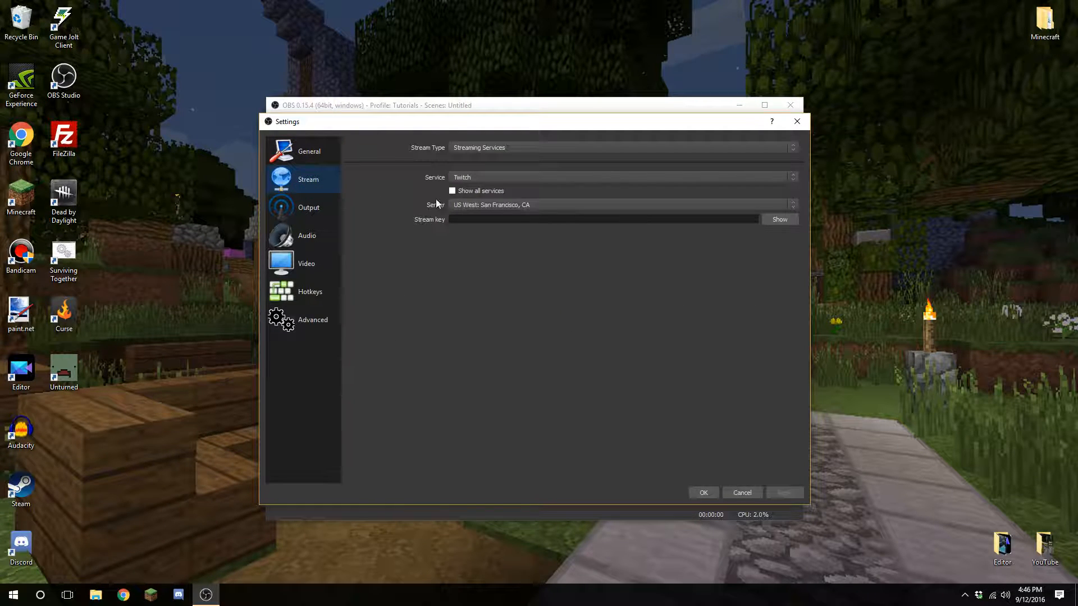
{"action": "left_click", "coordinate": [513, 148]}
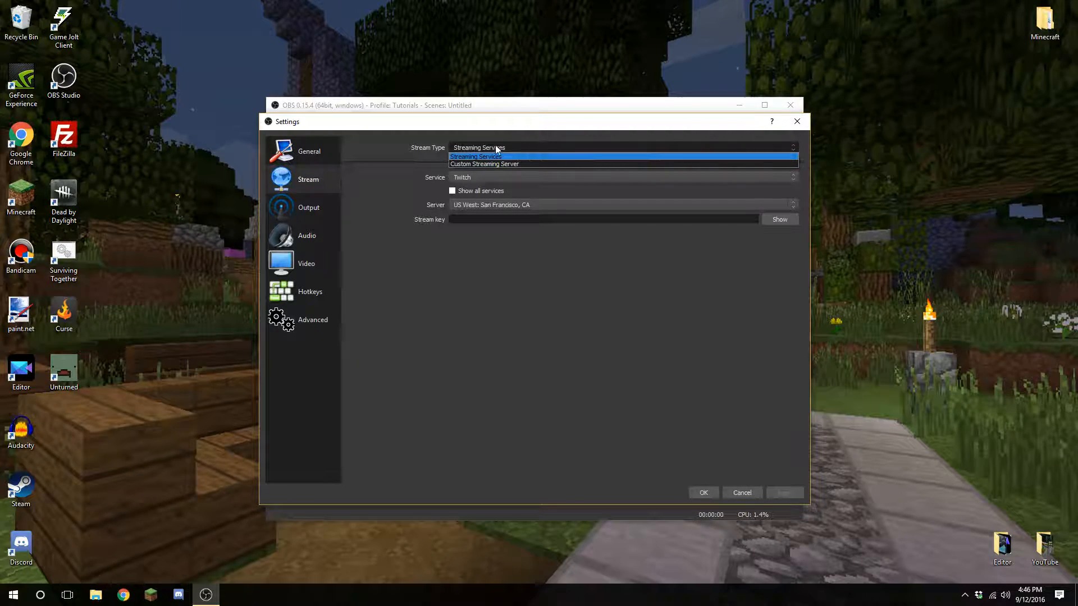
{"action": "left_click", "coordinate": [499, 164]}
{"action": "left_click", "coordinate": [479, 146]}
{"action": "left_click", "coordinate": [500, 157]}
{"action": "left_click", "coordinate": [479, 147]}
{"action": "left_click", "coordinate": [492, 158]}
Examine the available streaming services, including the full list of all services, and the server choices for Twitch.
{"action": "left_click", "coordinate": [514, 177]}
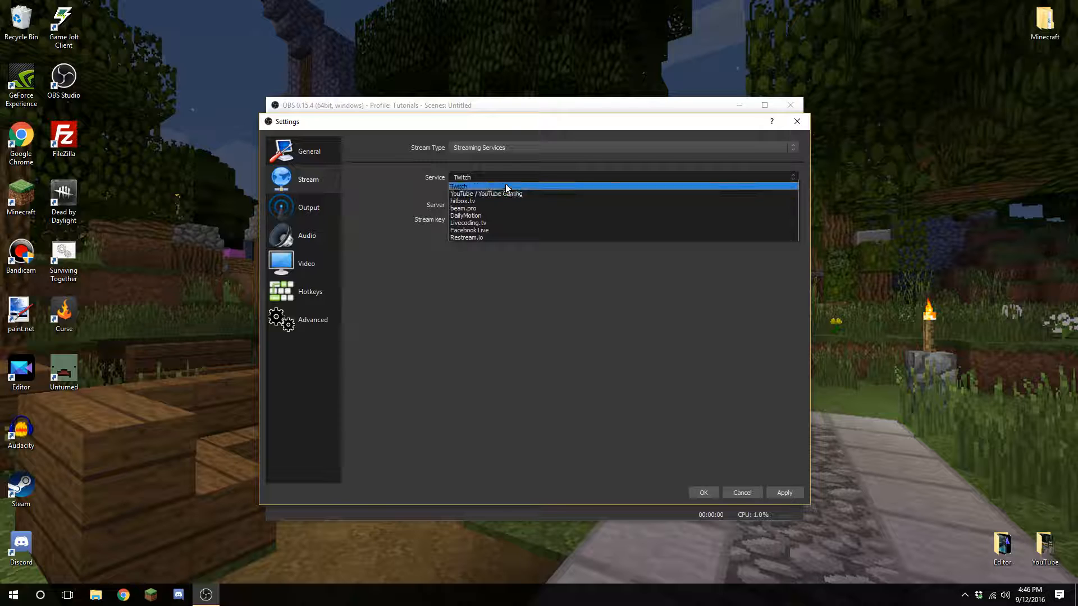
{"action": "left_click", "coordinate": [507, 177]}
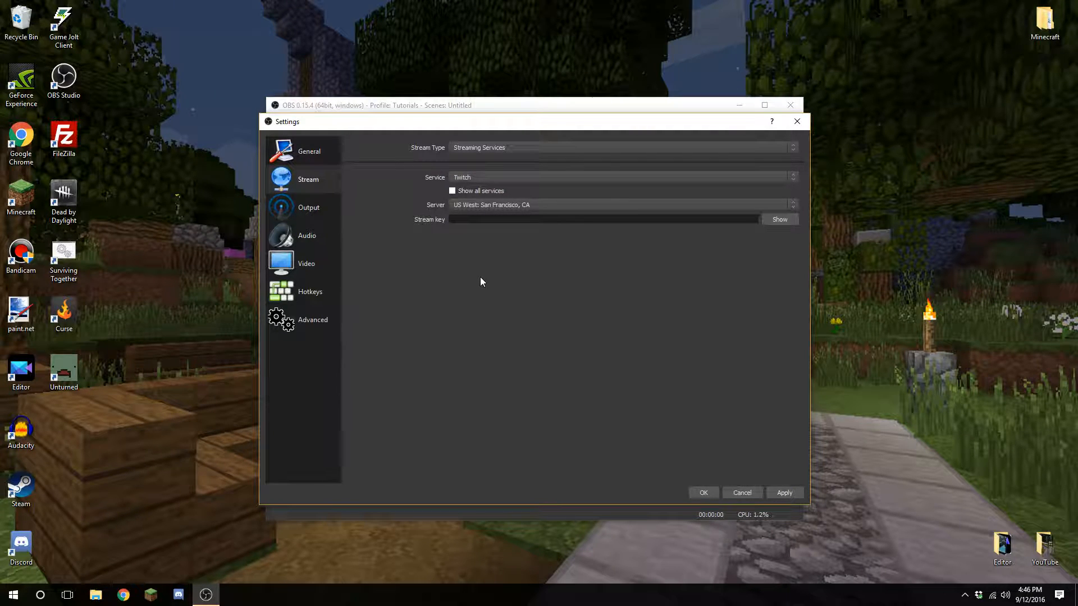
{"action": "left_click", "coordinate": [453, 192]}
{"action": "left_click", "coordinate": [493, 178]}
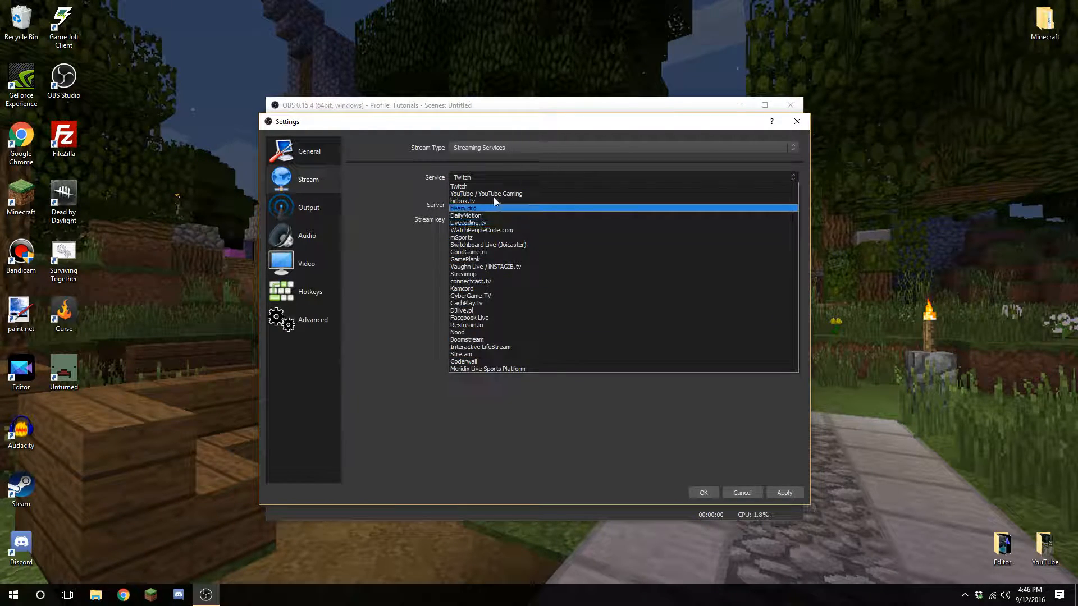
{"action": "left_click", "coordinate": [493, 173]}
{"action": "left_click", "coordinate": [452, 192]}
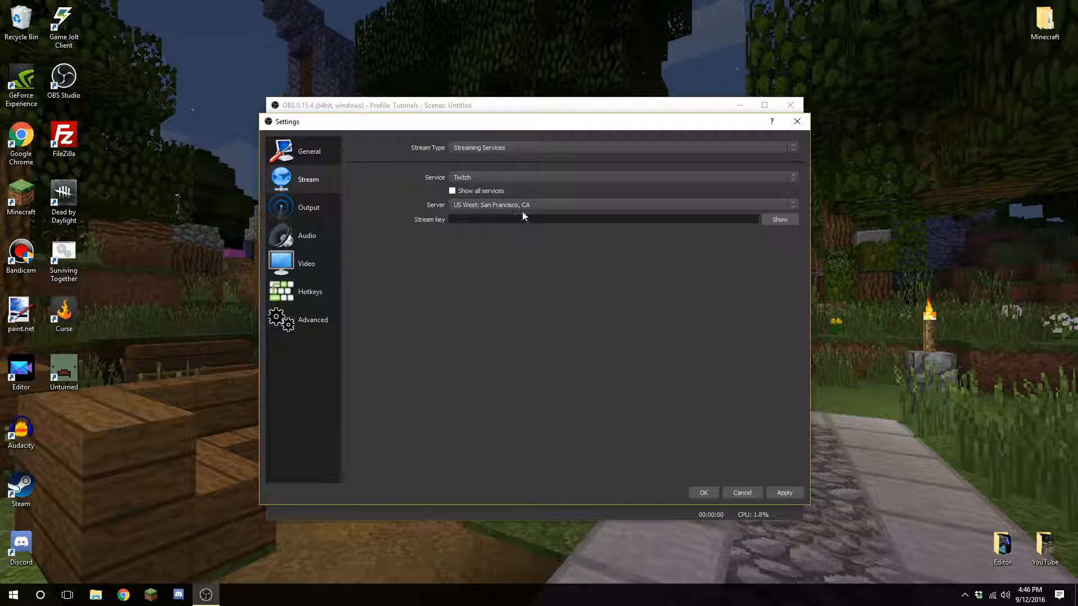
{"action": "left_click", "coordinate": [542, 207]}
{"action": "left_click", "coordinate": [542, 207]}
Try YouTube / YouTube Gaming as the streaming service, review its server choices, and switch back to Twitch.
{"action": "left_click", "coordinate": [536, 177]}
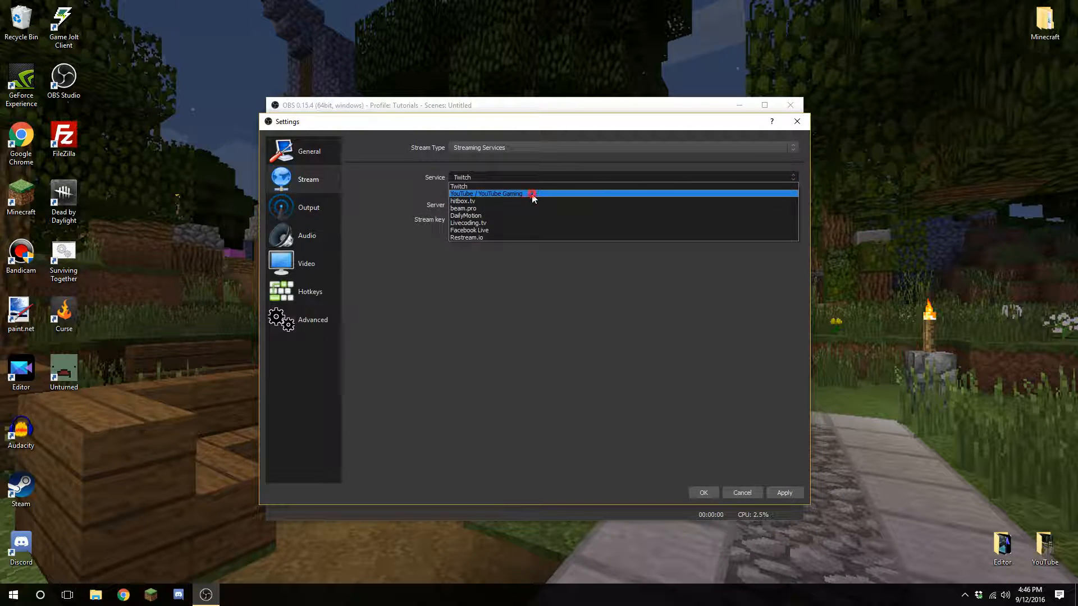
{"action": "left_click", "coordinate": [533, 194]}
{"action": "left_click", "coordinate": [530, 204]}
{"action": "left_click", "coordinate": [535, 203]}
{"action": "left_click", "coordinate": [530, 177]}
{"action": "left_click", "coordinate": [530, 184]}
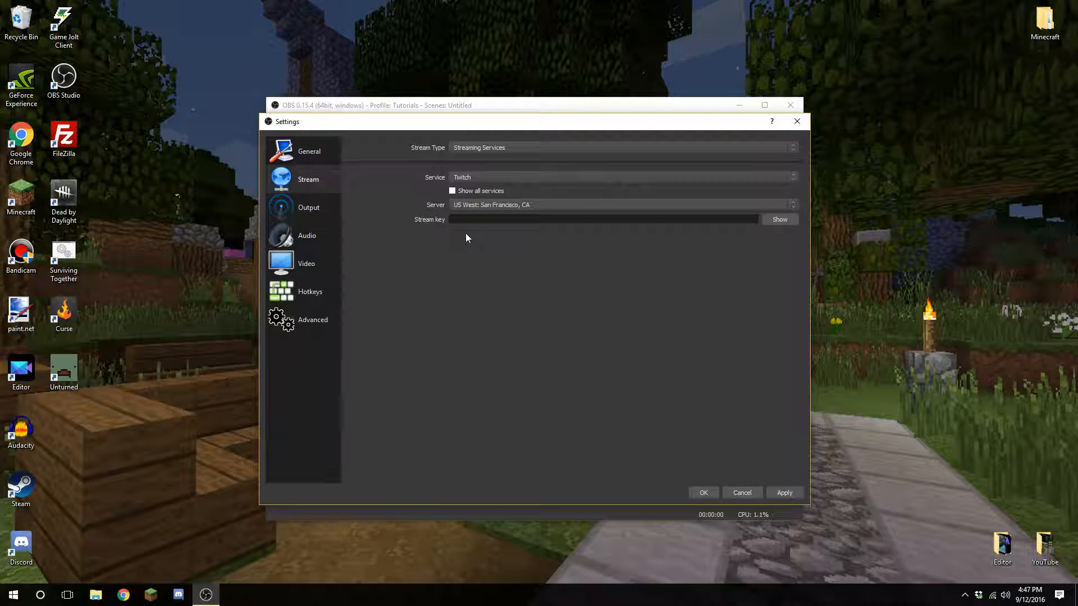
{"action": "left_click", "coordinate": [455, 221]}
In the output settings, switch the output mode to Advanced and select x264 as the streaming encoder.
{"action": "left_click", "coordinate": [272, 217]}
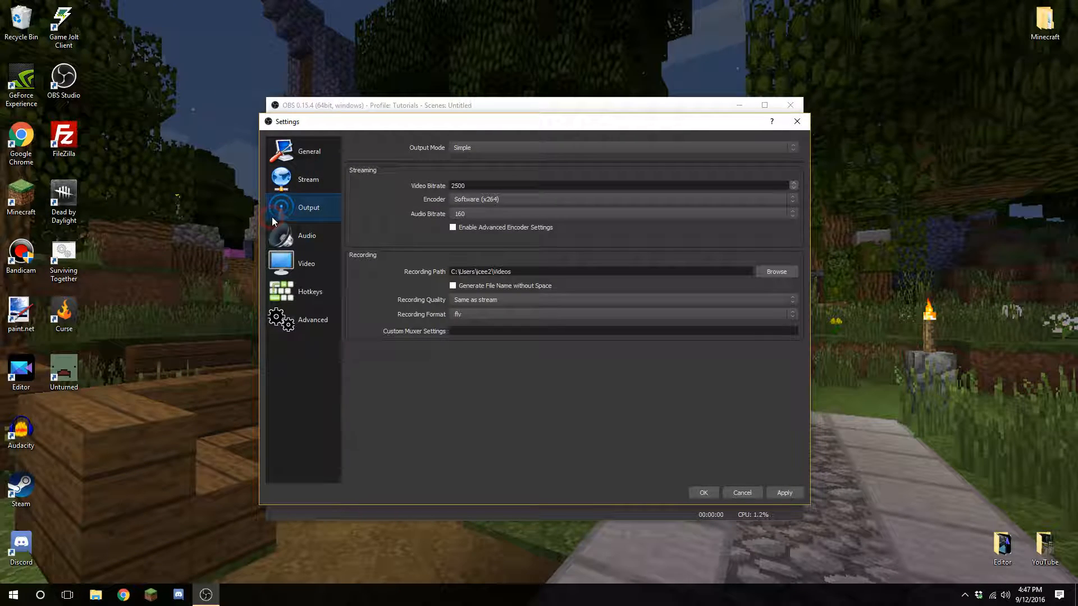
{"action": "left_click", "coordinate": [500, 150]}
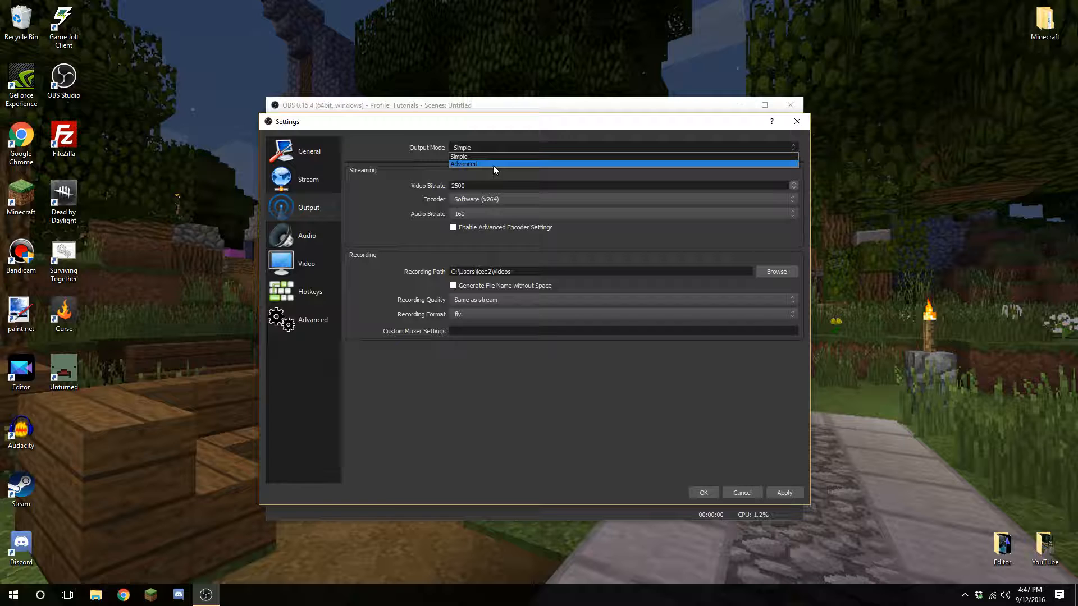
{"action": "left_click", "coordinate": [487, 163]}
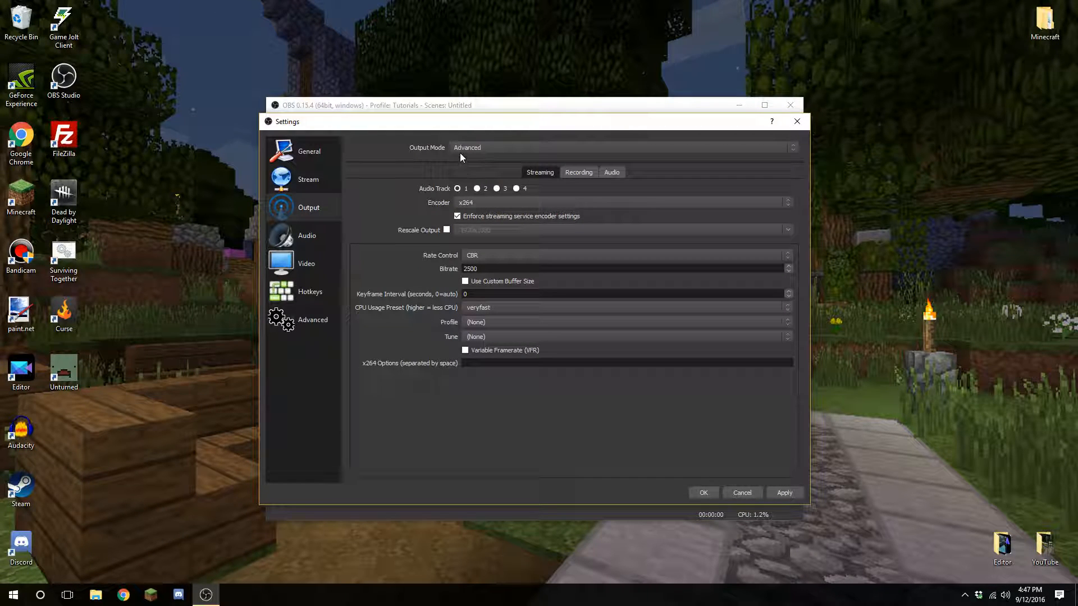
{"action": "left_click", "coordinate": [467, 150]}
{"action": "left_click", "coordinate": [483, 202]}
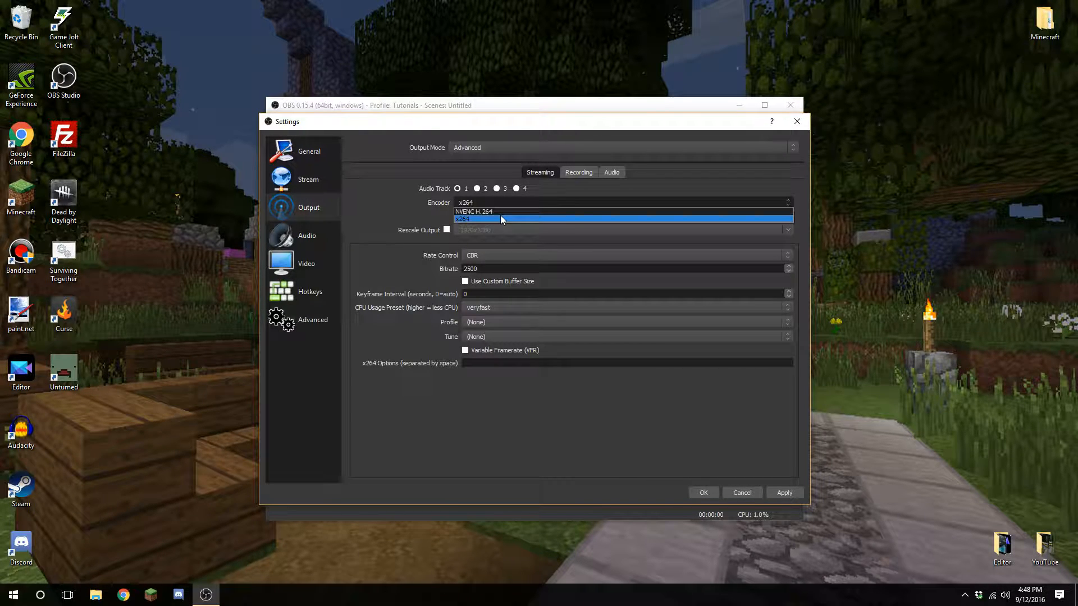
{"action": "left_click", "coordinate": [480, 219]}
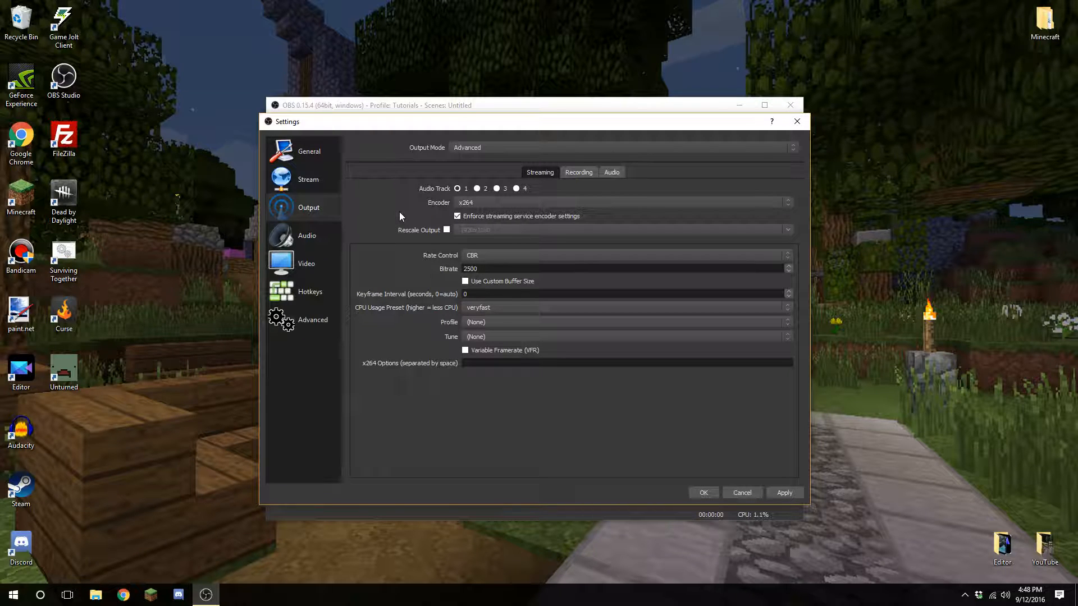
Enable output rescaling for streaming and set the resolution to 1280x720.
{"action": "left_click", "coordinate": [447, 230]}
{"action": "left_click", "coordinate": [790, 232]}
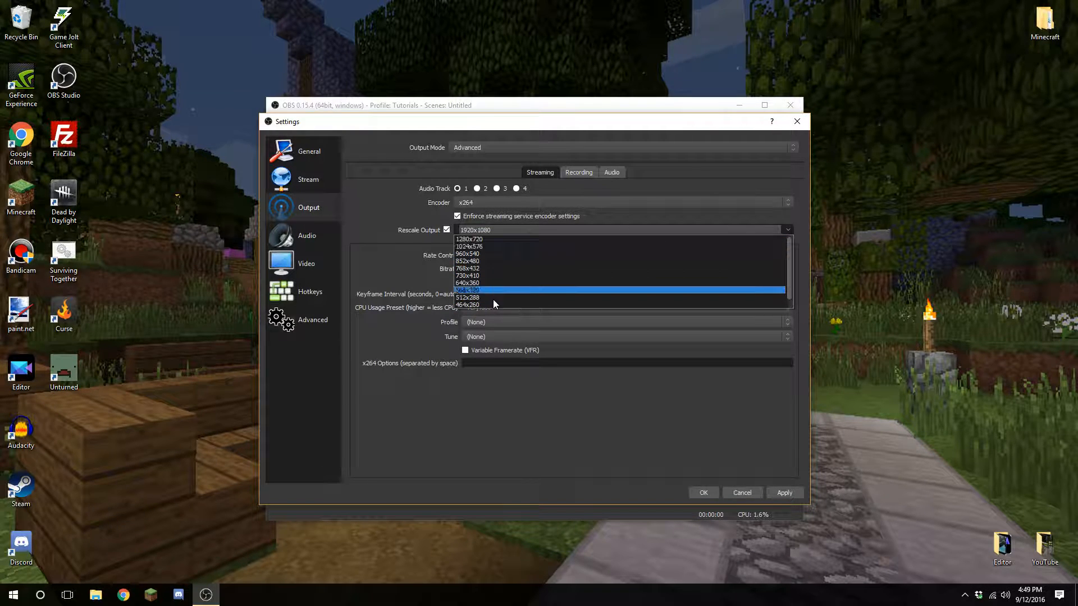
{"action": "left_click", "coordinate": [507, 238]}
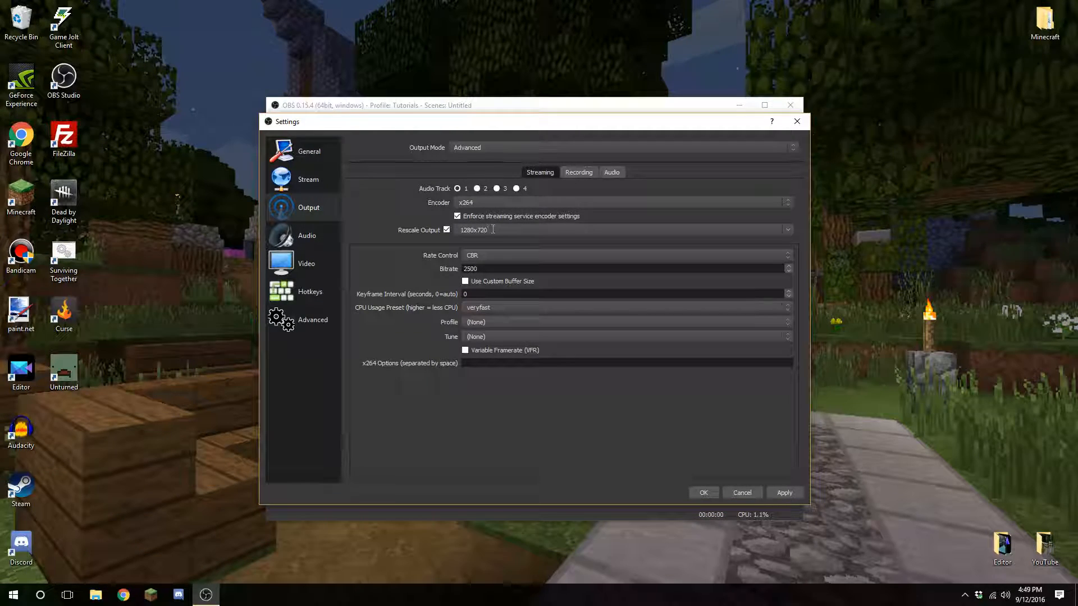
Review the rate control options and set the streaming bitrate to 4000.
{"action": "left_click", "coordinate": [490, 255]}
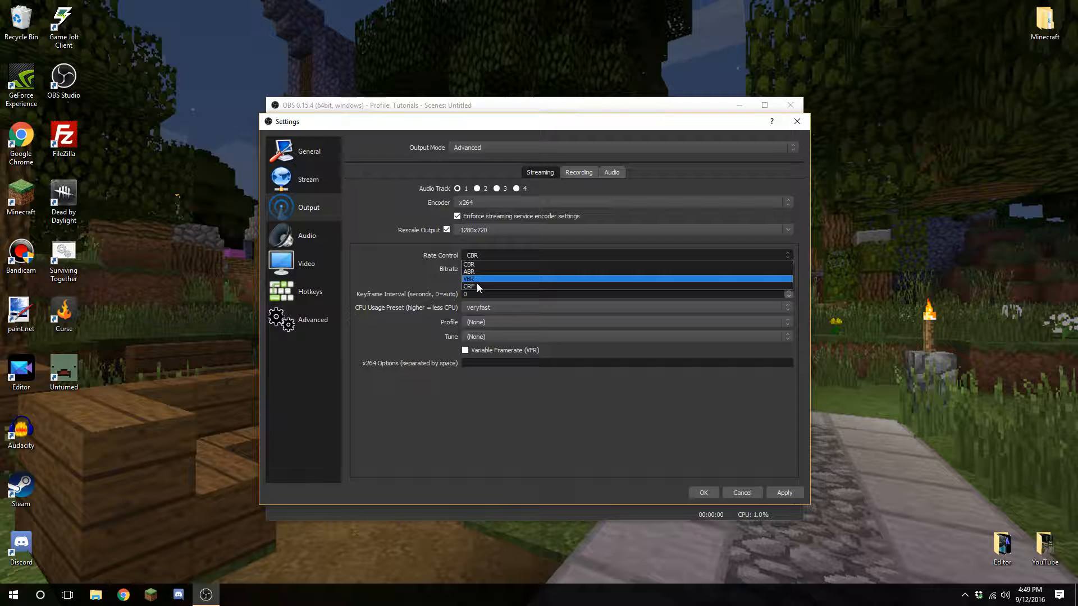
{"action": "left_click", "coordinate": [424, 269]}
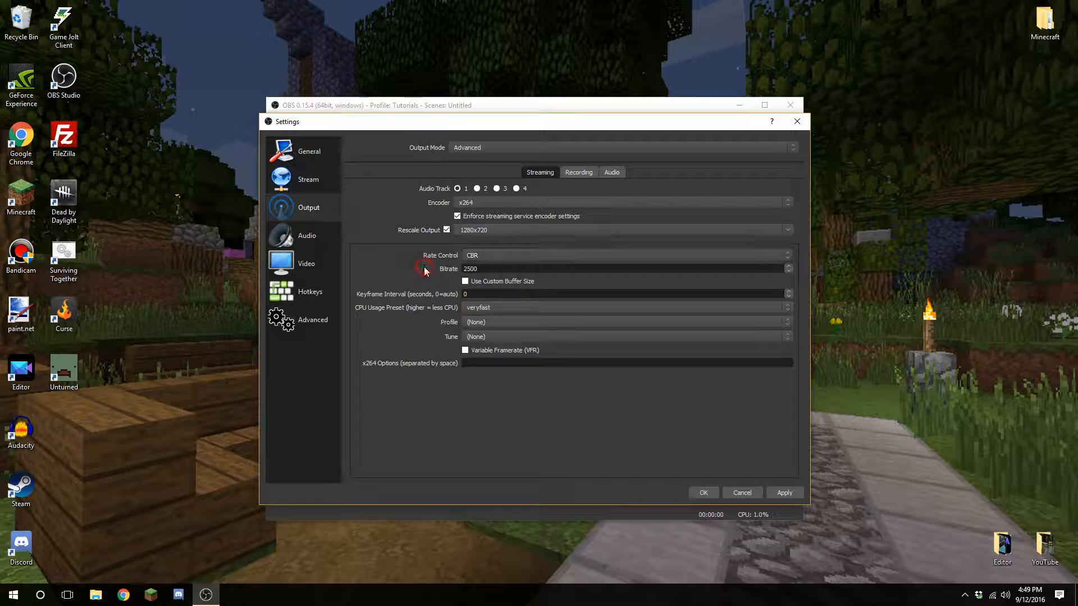
{"action": "left_click", "coordinate": [497, 256]}
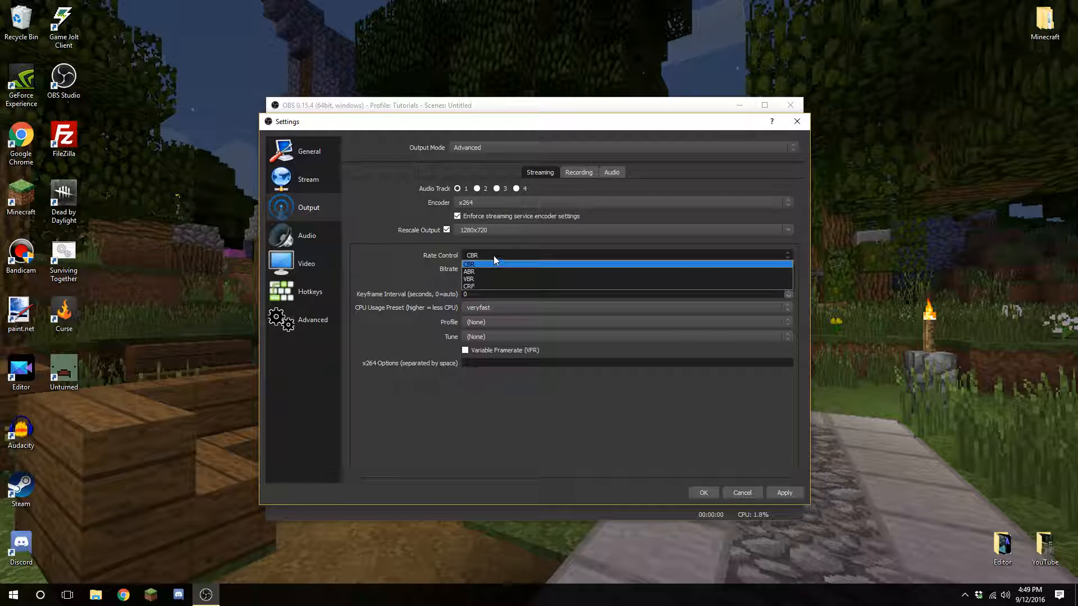
{"action": "left_click", "coordinate": [493, 255]}
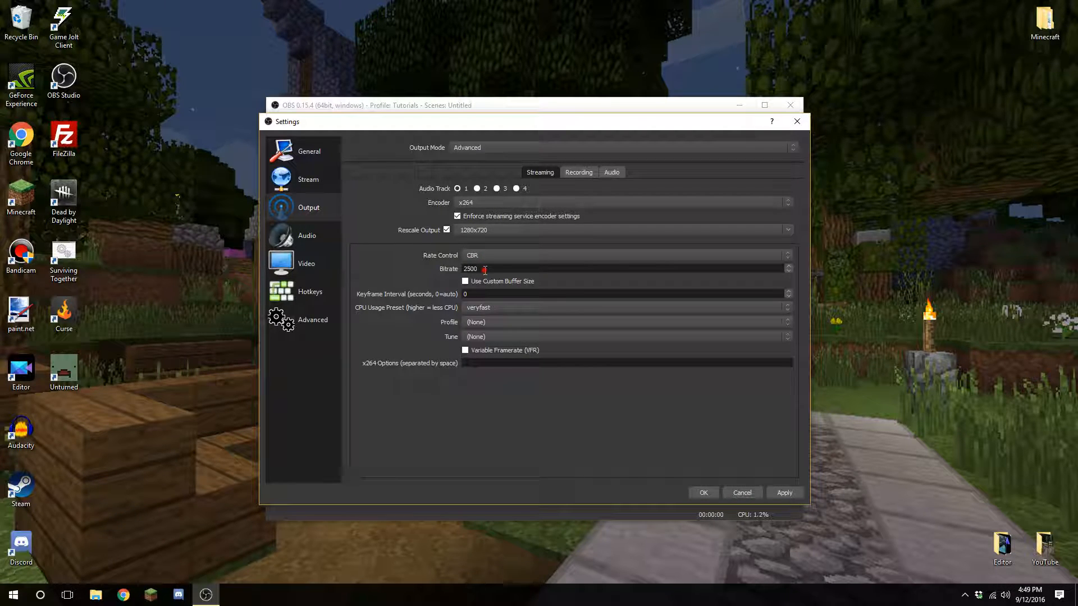
{"action": "double_click", "coordinate": [481, 269]}
{"action": "left_click", "coordinate": [493, 258]}
{"action": "left_click", "coordinate": [485, 268]}
{"action": "left_click_drag", "start_coordinate": [478, 269], "coordinate": [461, 268]}
{"action": "type", "text": "4000"}
{"action": "left_click", "coordinate": [475, 294]}
Examine the encoder's CPU usage presets, from ultrafast to placebo, with veryfast selected.
{"action": "left_click", "coordinate": [488, 314]}
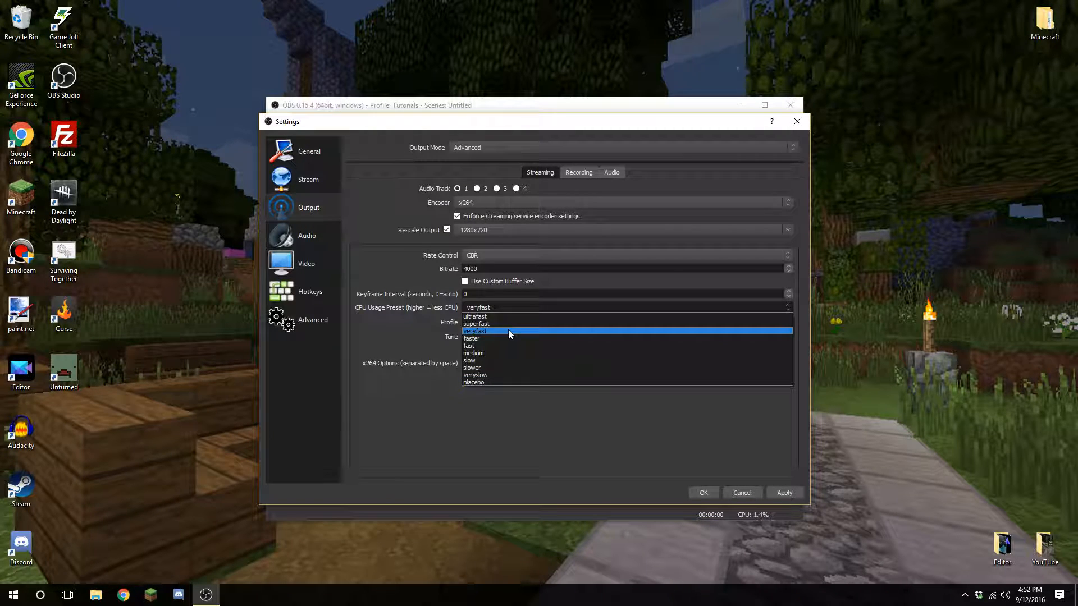
{"action": "left_click", "coordinate": [484, 330]}
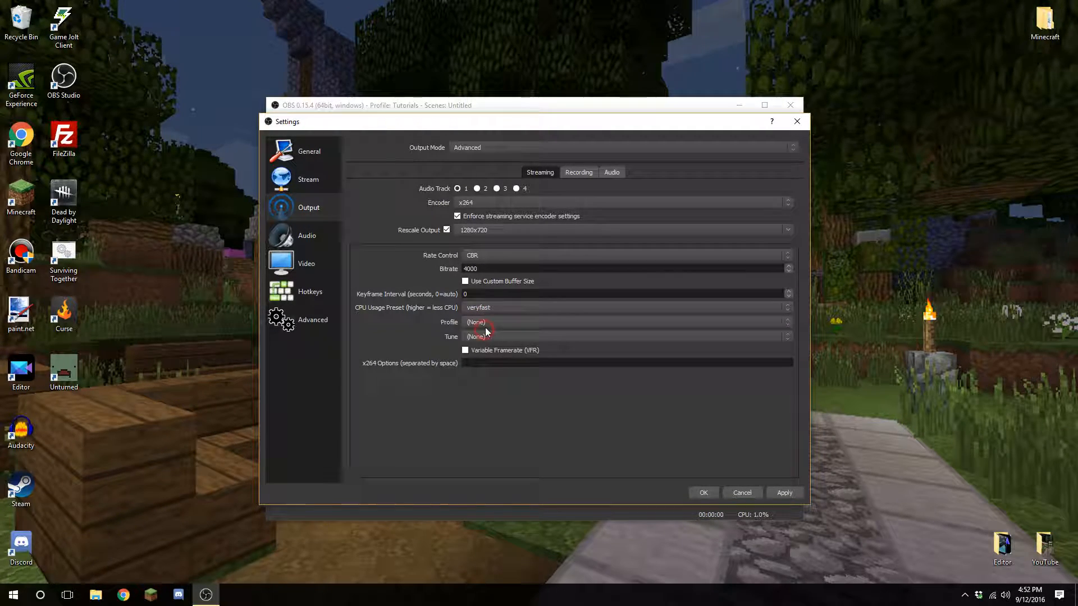
{"action": "left_click", "coordinate": [498, 307]}
{"action": "left_click", "coordinate": [498, 308]}
{"action": "left_click", "coordinate": [508, 309]}
{"action": "left_click", "coordinate": [509, 309]}
{"action": "left_click", "coordinate": [509, 310]}
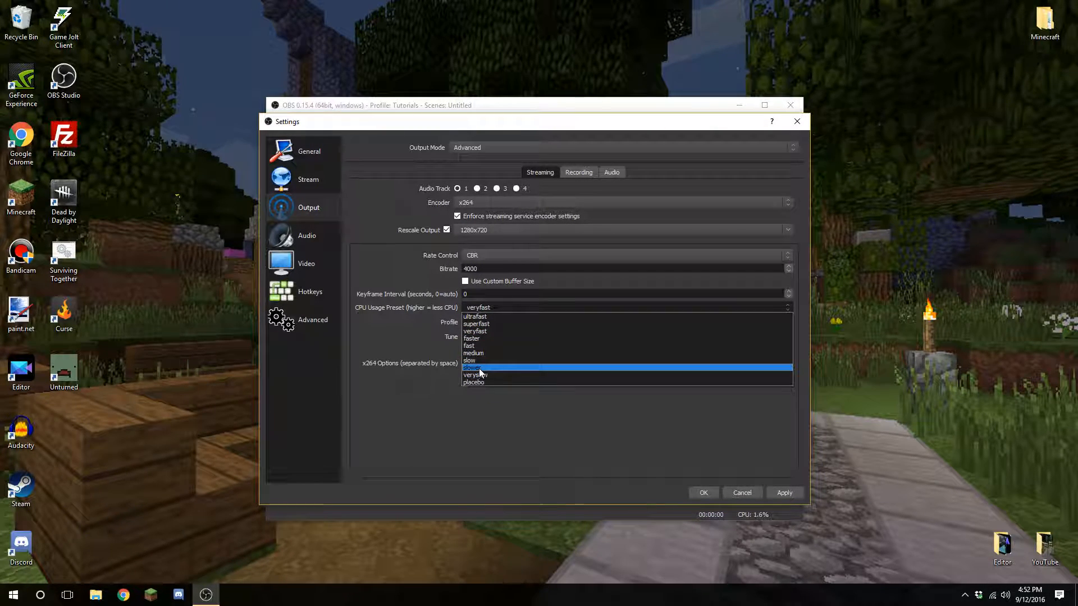
{"action": "left_click", "coordinate": [498, 307]}
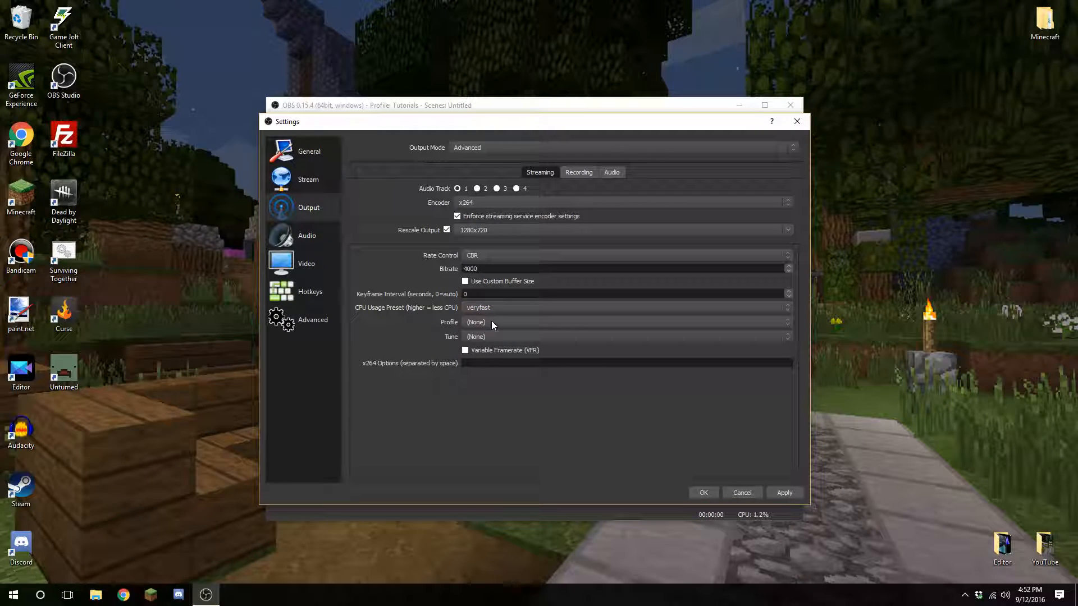
{"action": "left_click", "coordinate": [491, 307]}
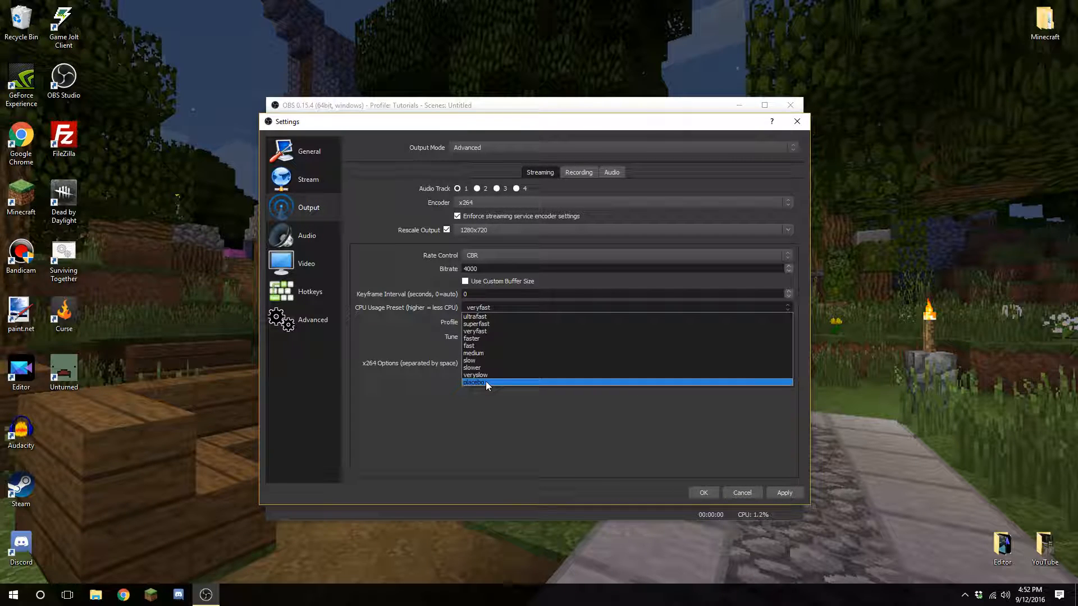
{"action": "left_click", "coordinate": [499, 308]}
Examine the Profile and Tune choices of the x264 streaming encoder.
{"action": "left_click", "coordinate": [497, 323]}
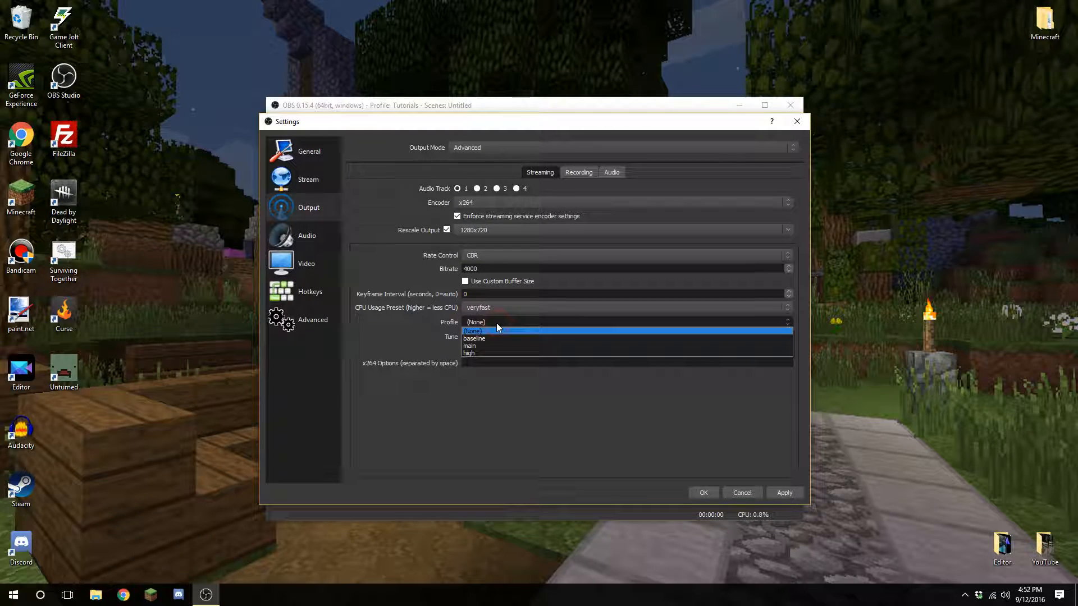
{"action": "left_click", "coordinate": [487, 324]}
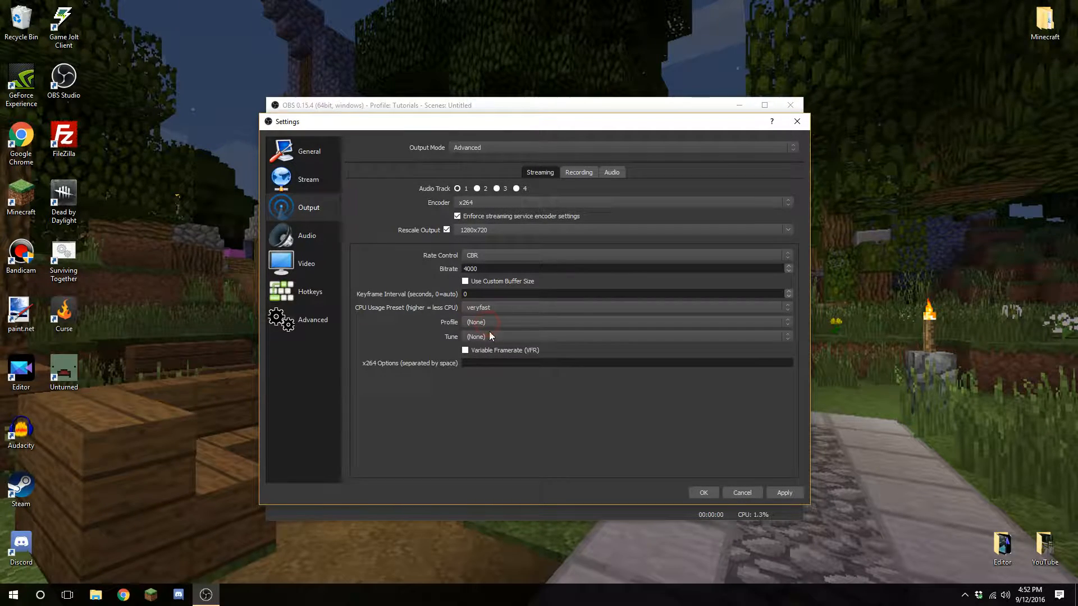
{"action": "left_click", "coordinate": [490, 336]}
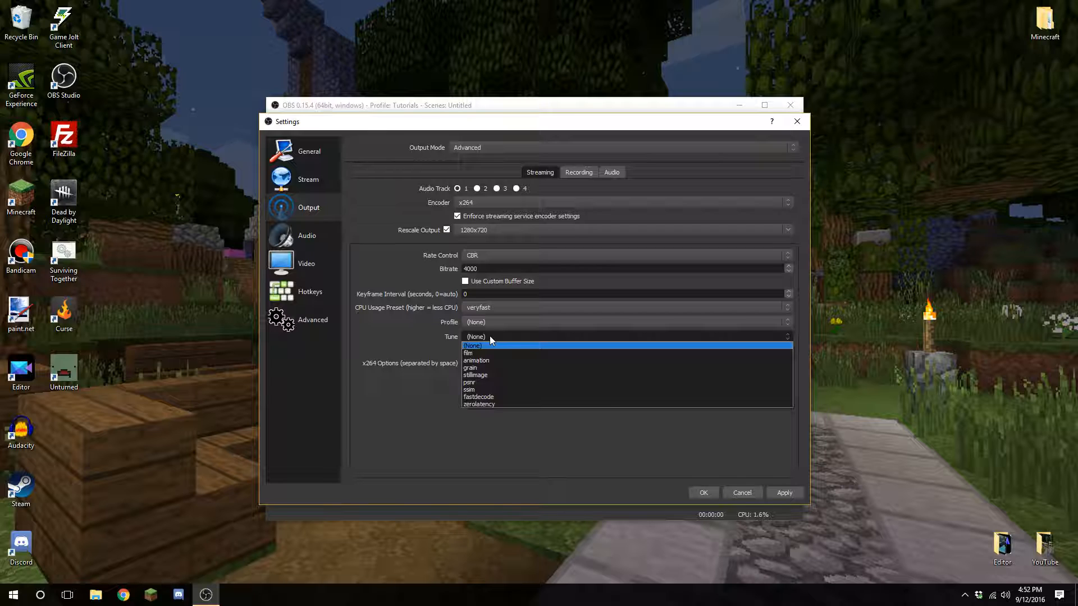
{"action": "left_click", "coordinate": [490, 335]}
{"action": "left_click", "coordinate": [486, 318]}
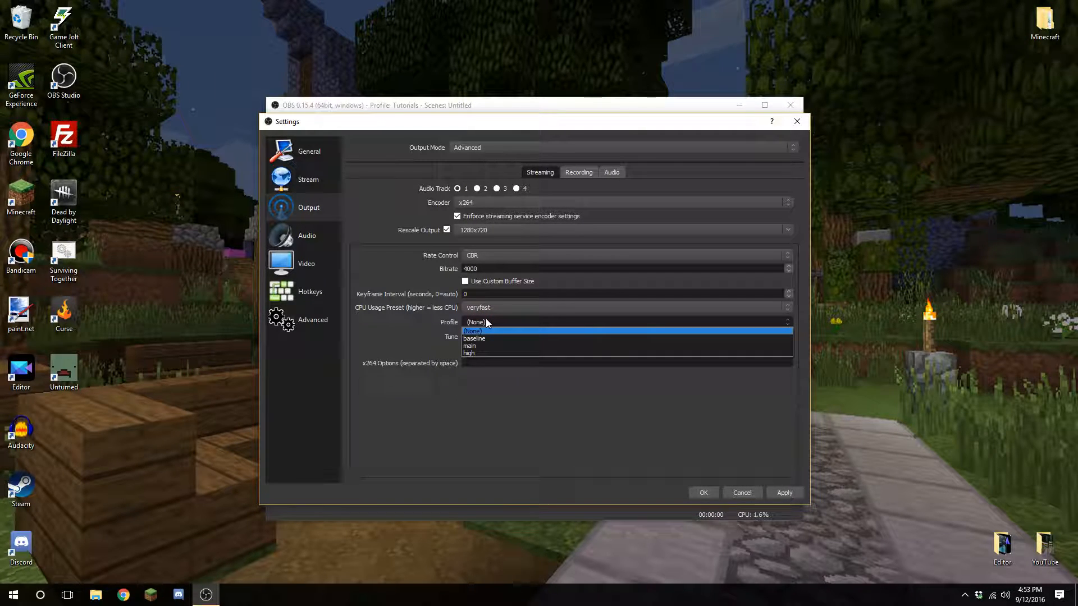
{"action": "left_click", "coordinate": [487, 318]}
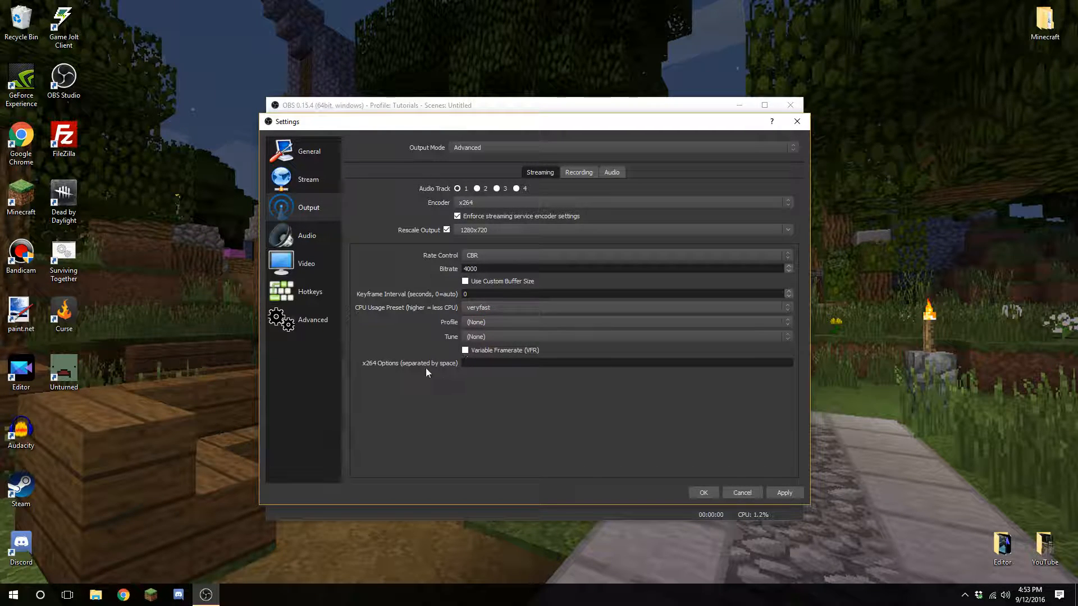
{"action": "left_click", "coordinate": [482, 364]}
{"action": "left_click", "coordinate": [486, 398]}
{"action": "left_click", "coordinate": [480, 365]}
Open the recording output settings and examine the available recording types.
{"action": "left_click", "coordinate": [579, 173]}
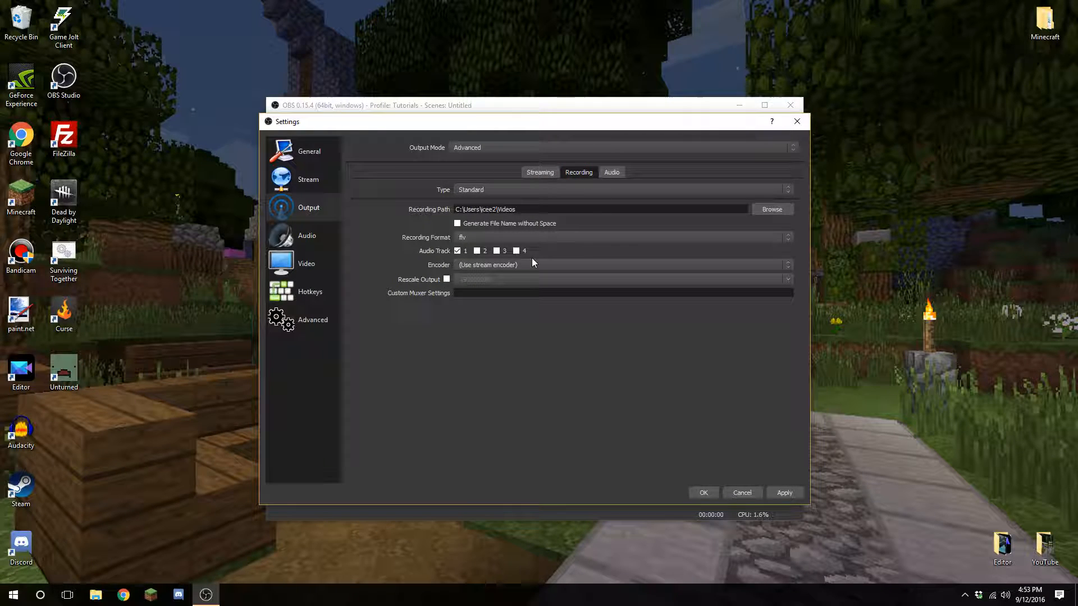
{"action": "left_click", "coordinate": [514, 190]}
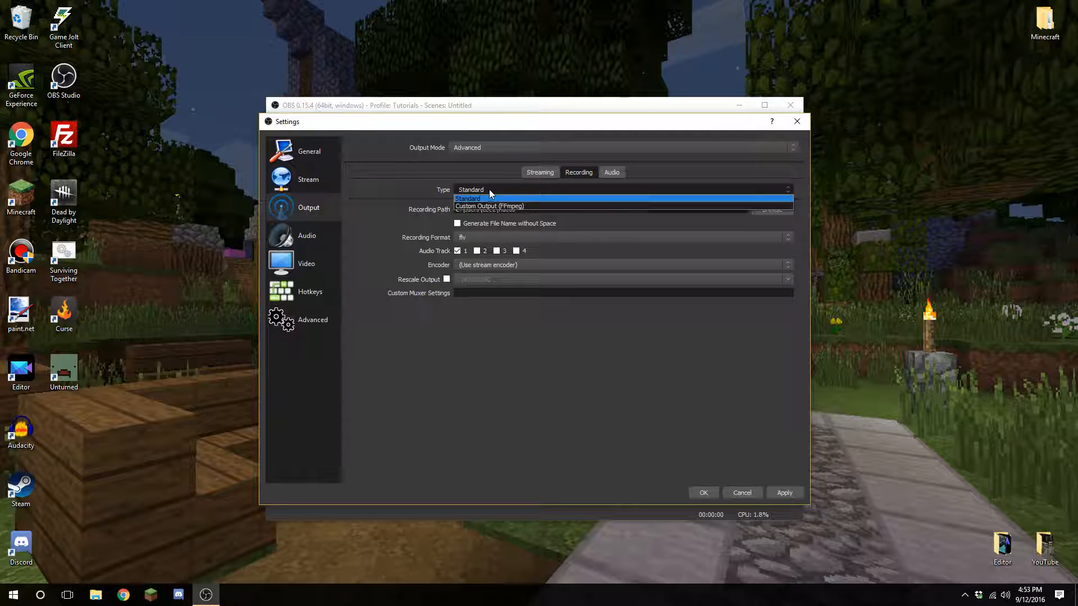
{"action": "left_click", "coordinate": [489, 190]}
{"action": "left_click", "coordinate": [484, 190]}
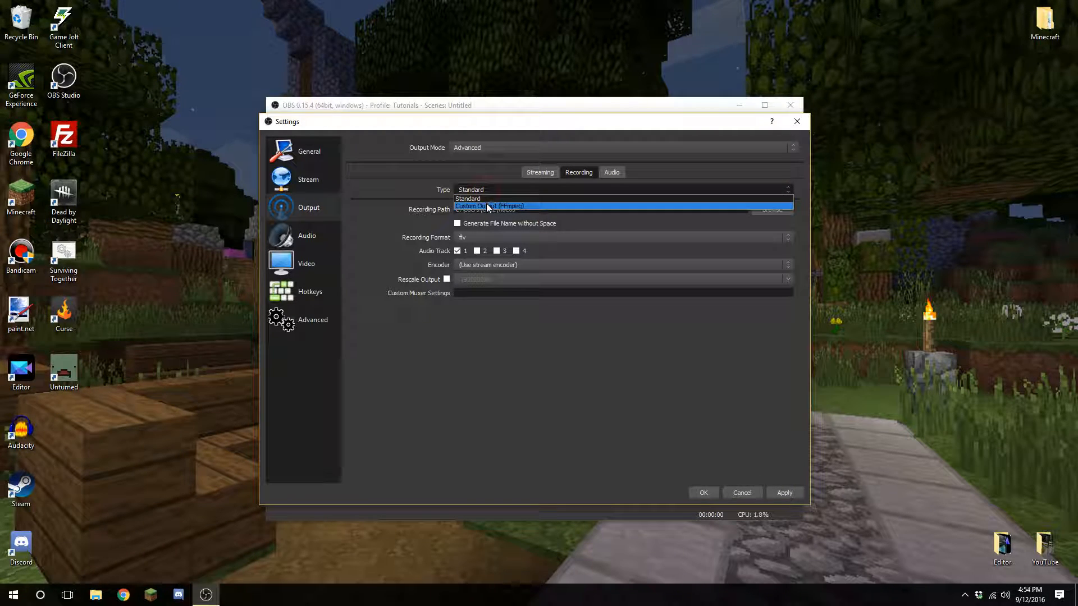
{"action": "left_click", "coordinate": [486, 194]}
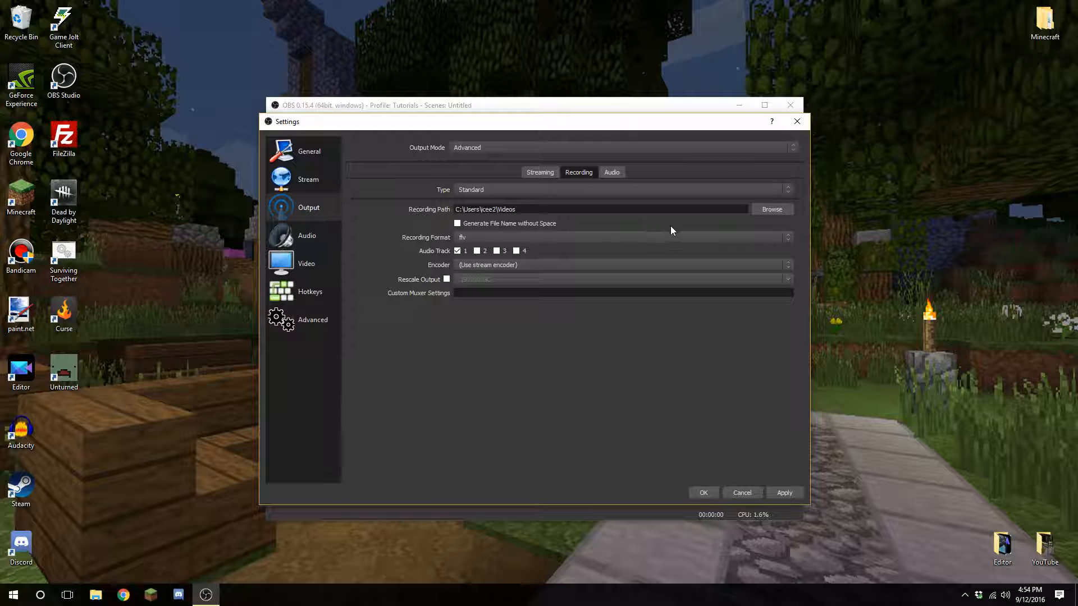
Set the recording path to the Output folder inside the YouTube folder's Videos directory on the desktop.
{"action": "left_click", "coordinate": [766, 210]}
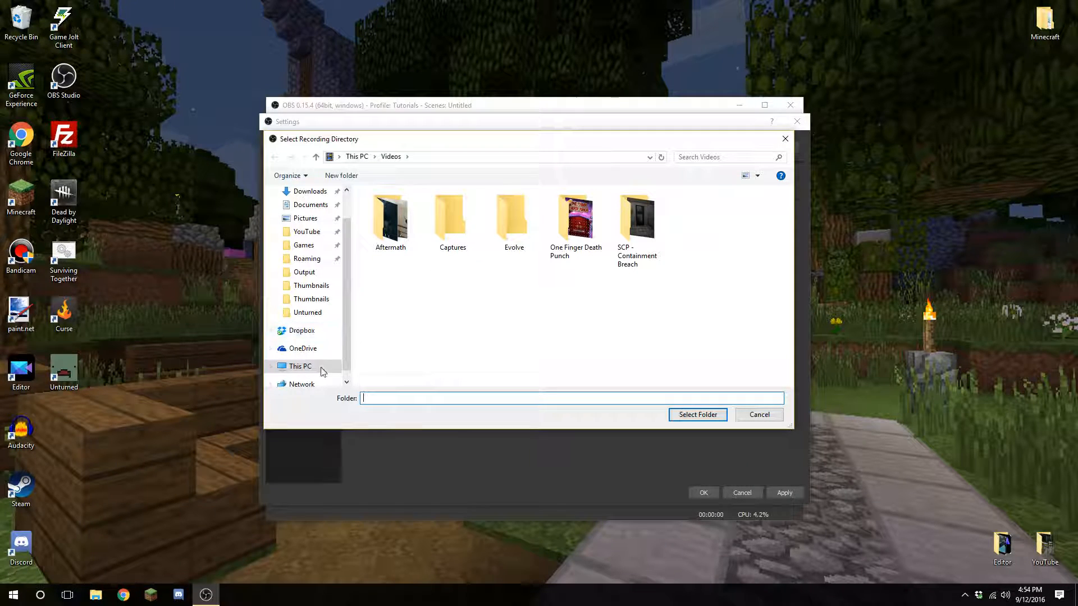
{"action": "left_click", "coordinate": [308, 232]}
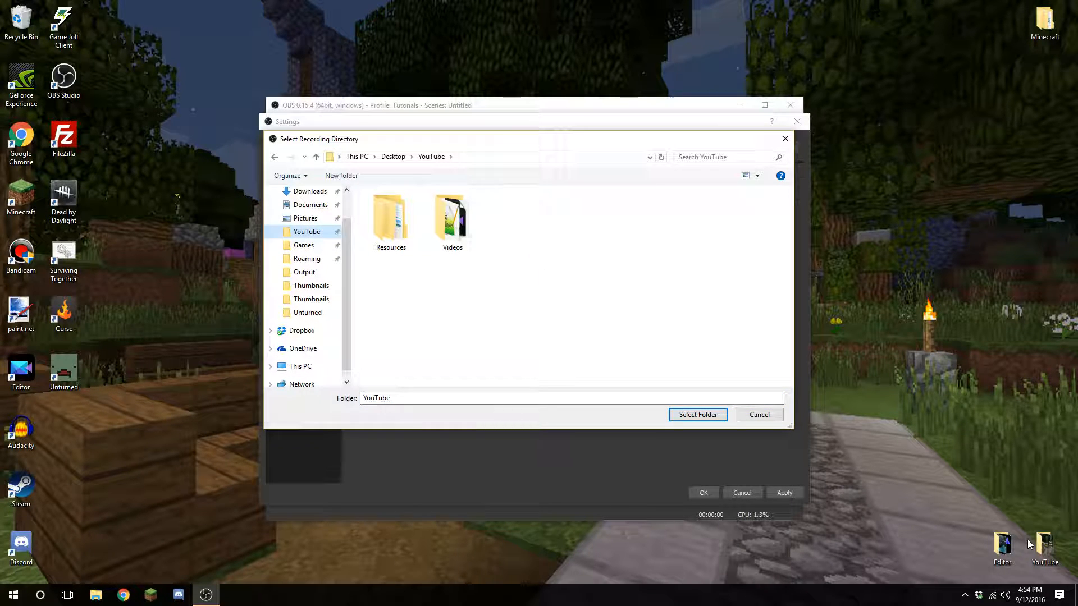
{"action": "double_click", "coordinate": [468, 226]}
{"action": "left_click", "coordinate": [422, 259]}
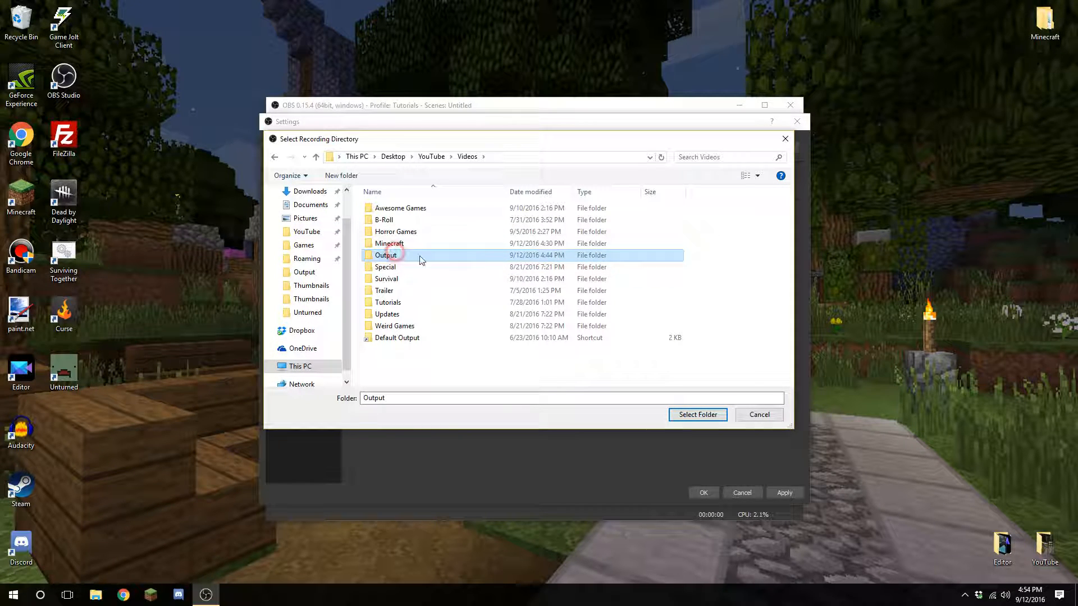
{"action": "left_click", "coordinate": [698, 415]}
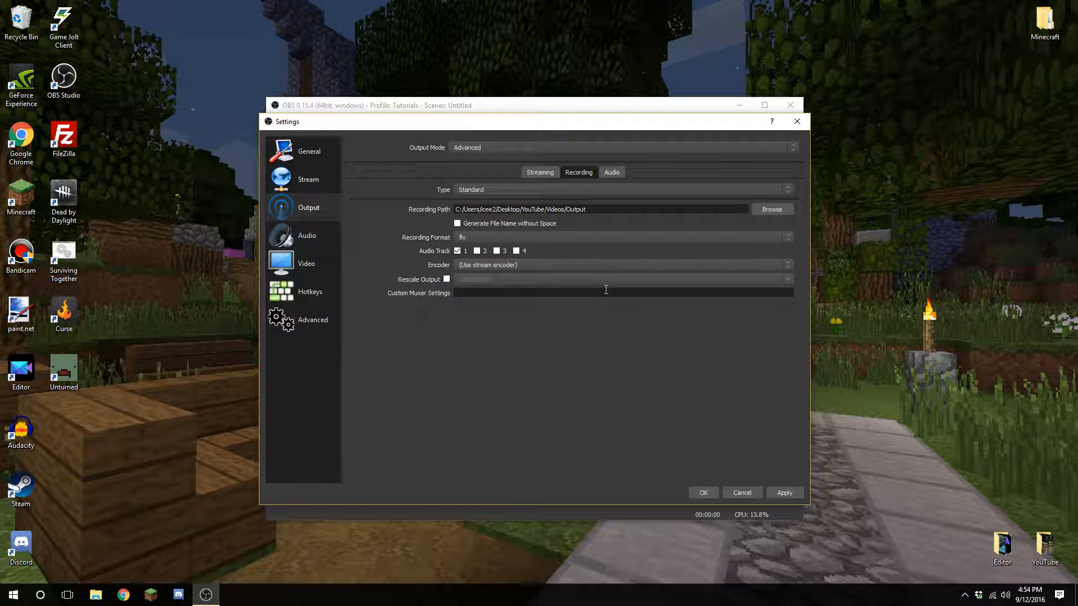
Set the recording format to mp4 and the recording encoder to x264.
{"action": "left_click", "coordinate": [478, 238]}
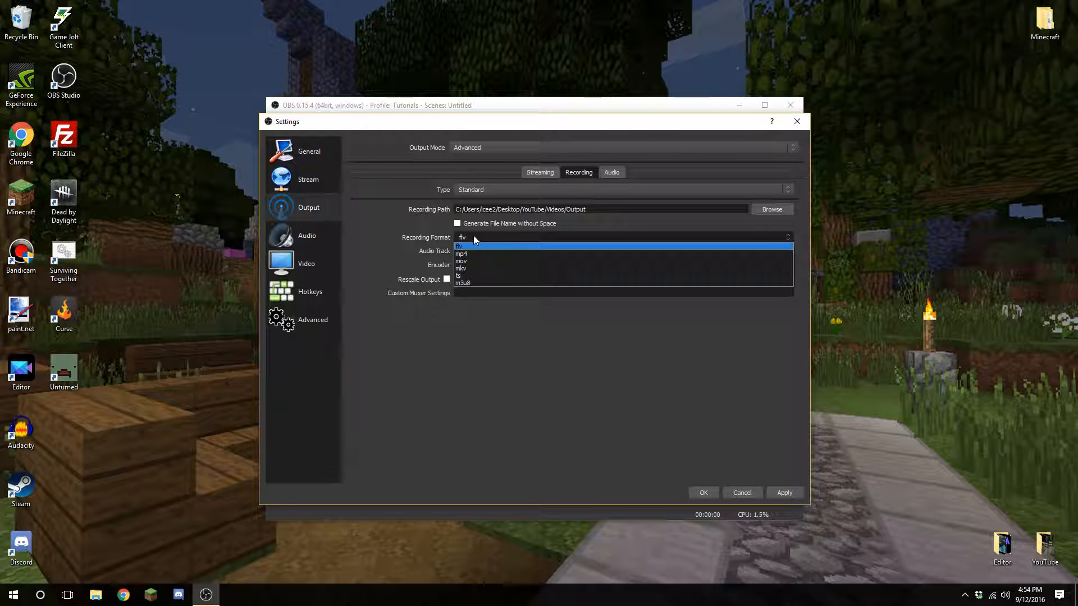
{"action": "left_click", "coordinate": [472, 256]}
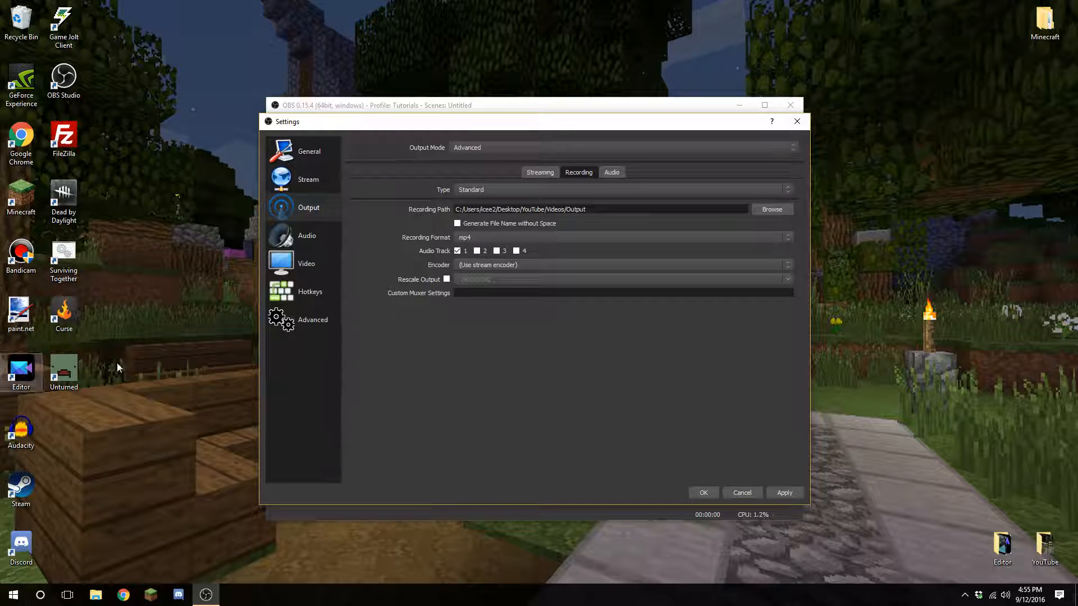
{"action": "left_click", "coordinate": [562, 264]}
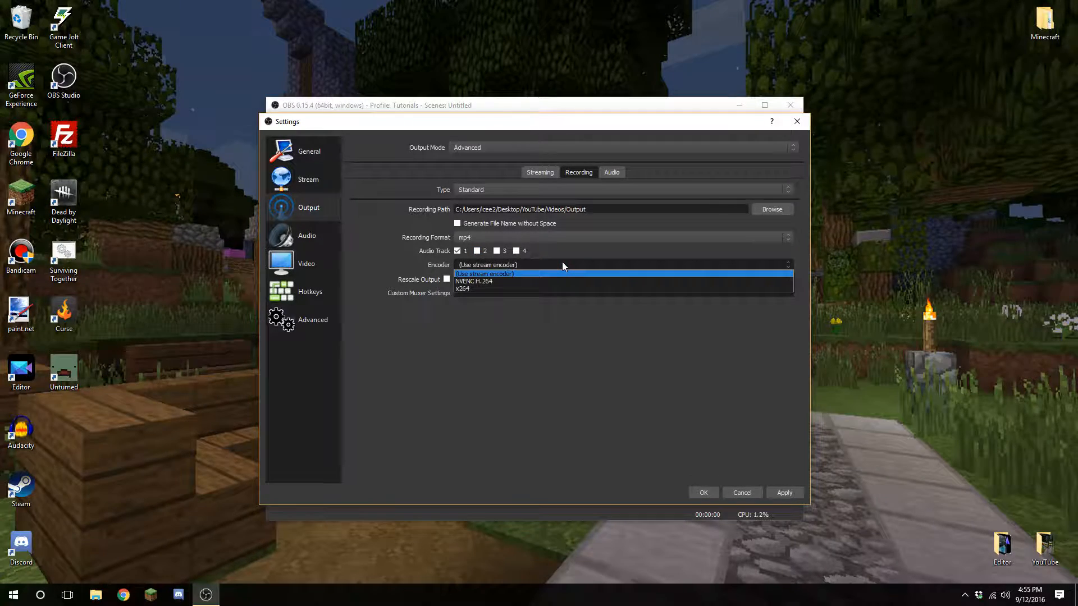
{"action": "left_click", "coordinate": [493, 265]}
{"action": "left_click", "coordinate": [523, 265]}
{"action": "left_click", "coordinate": [523, 265]}
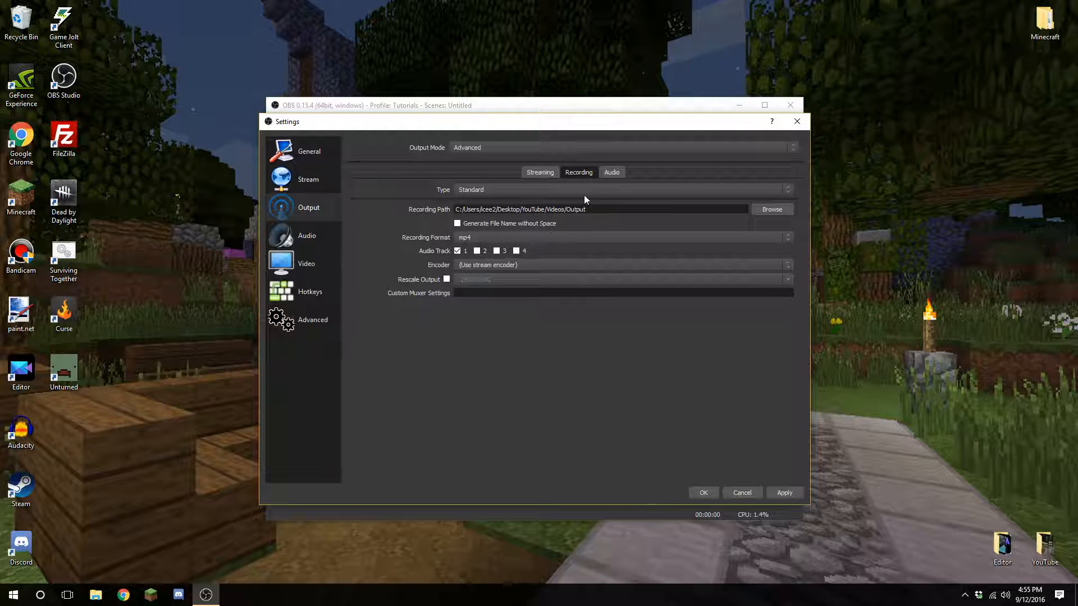
{"action": "left_click", "coordinate": [540, 264]}
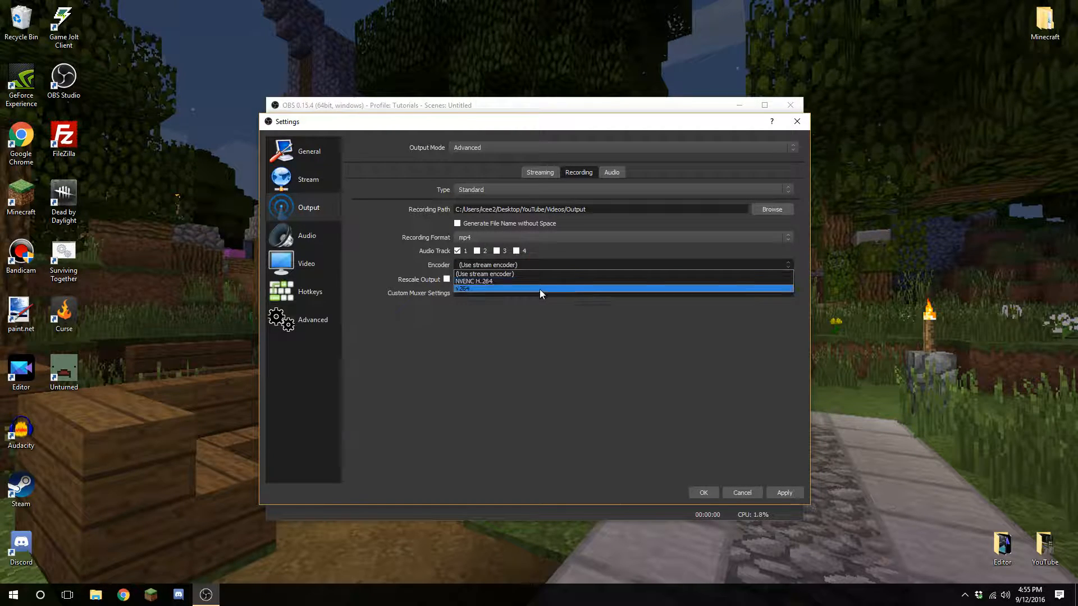
{"action": "left_click", "coordinate": [476, 288]}
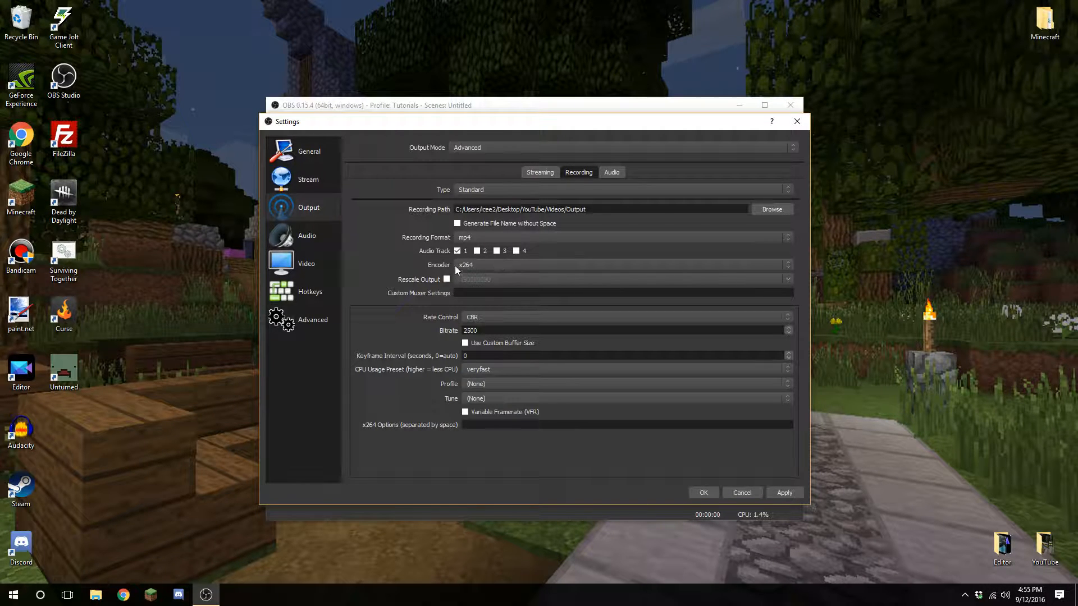
Enable output rescaling for recordings at 1920x1080.
{"action": "left_click", "coordinate": [447, 279]}
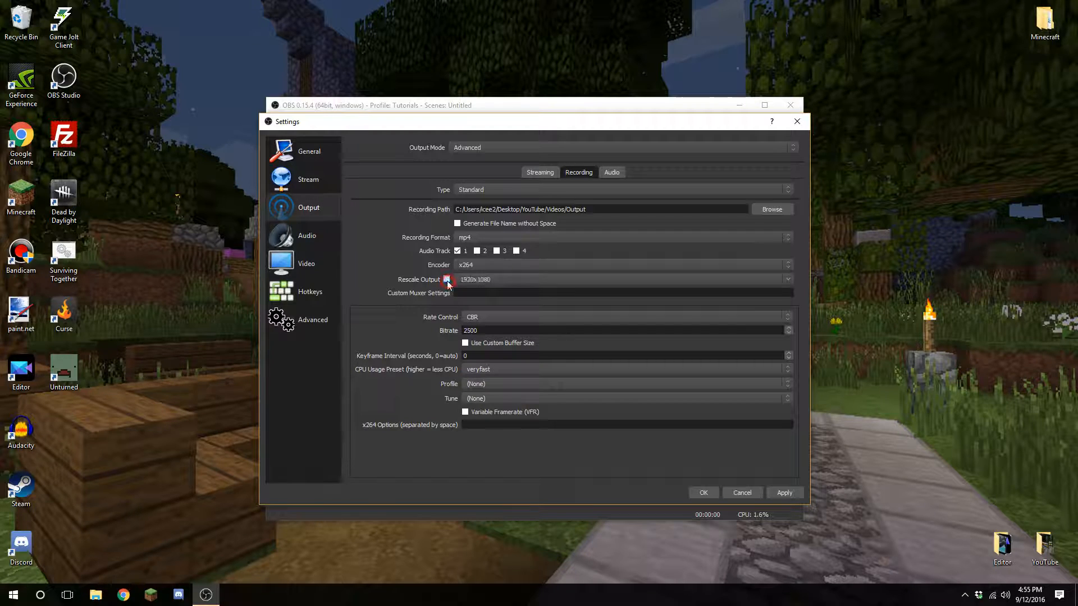
{"action": "left_click", "coordinate": [787, 277]}
{"action": "left_click", "coordinate": [786, 277]}
Keep the recording rate control at CBR and set the recording bitrate to 12500.
{"action": "left_click", "coordinate": [500, 317]}
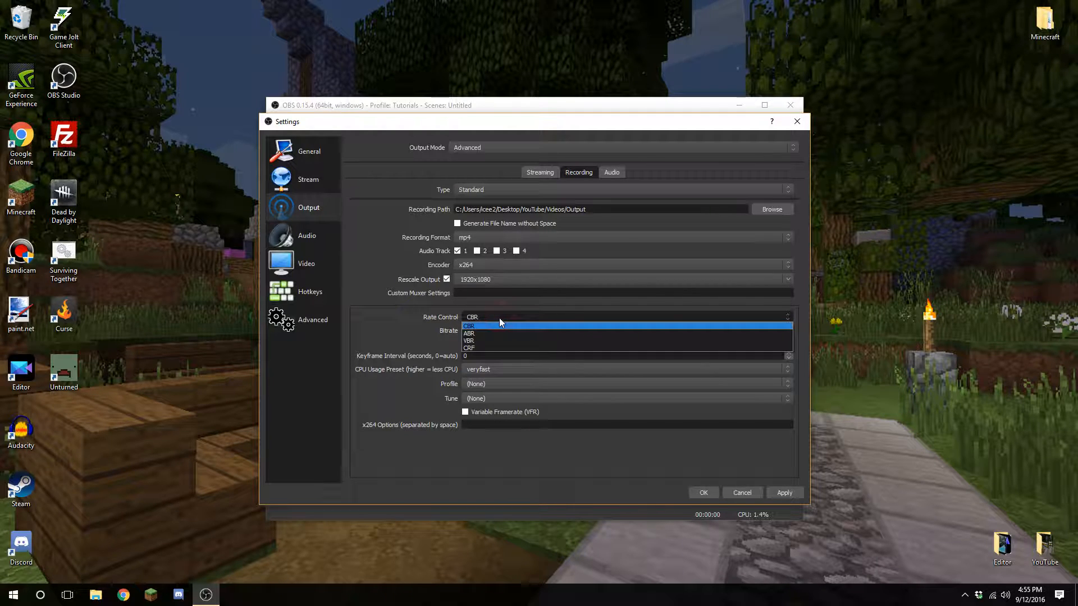
{"action": "left_click", "coordinate": [499, 318]}
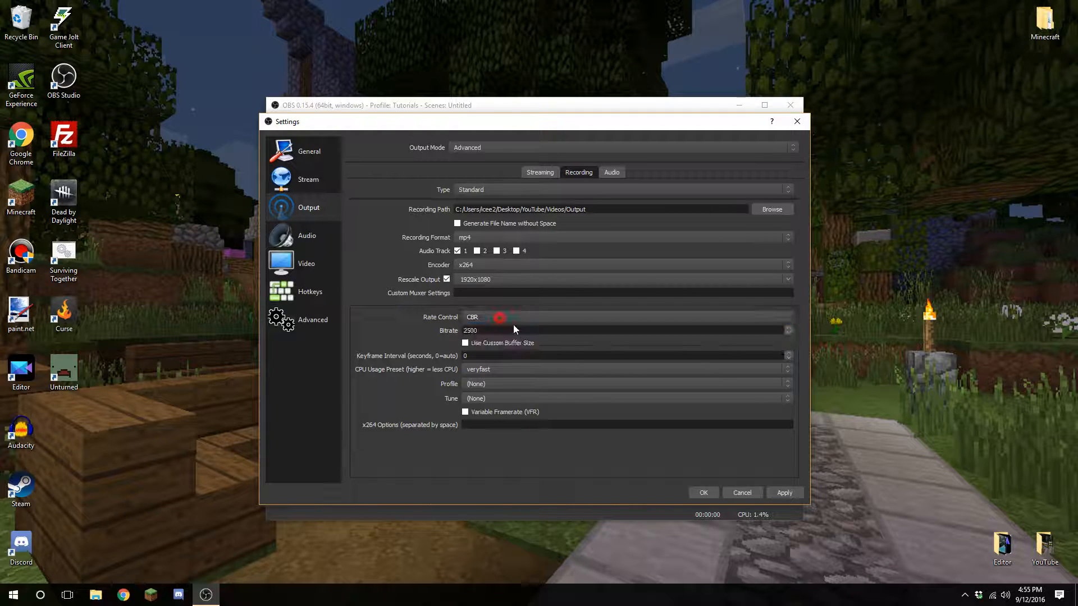
{"action": "key", "text": "Tab"}
{"action": "type", "text": "10"}
{"action": "key", "text": "BackSpace"}
{"action": "type", "text": "2500"}
Examine the recording encoder's keyframe interval, CPU usage preset, Profile and Tune options.
{"action": "left_click", "coordinate": [483, 354]}
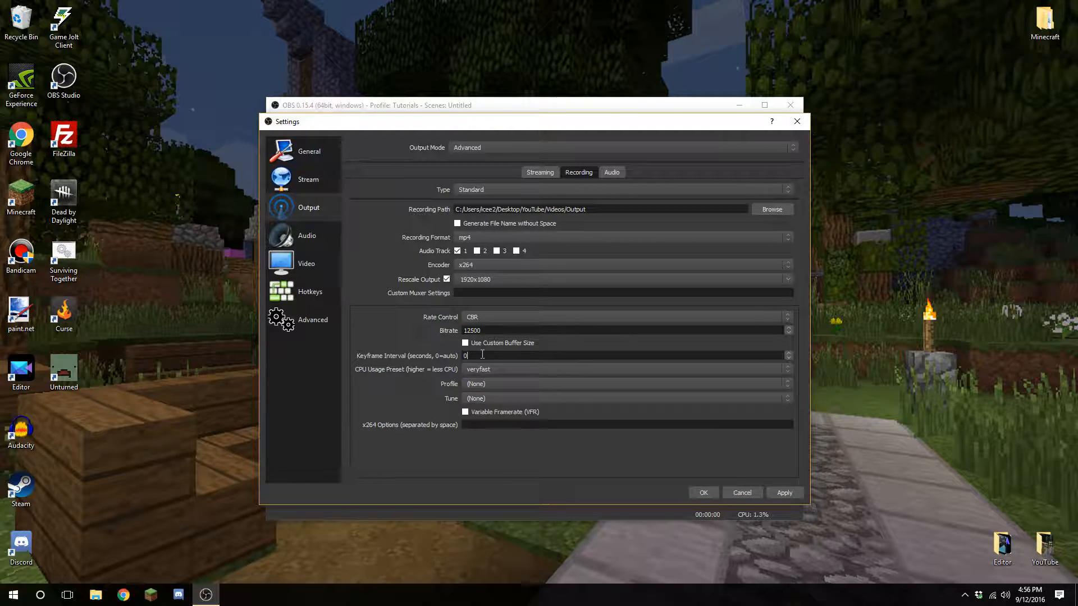
{"action": "left_click", "coordinate": [523, 370]}
{"action": "left_click", "coordinate": [514, 370]}
{"action": "left_click", "coordinate": [514, 383]}
{"action": "left_click", "coordinate": [510, 385]}
{"action": "left_click", "coordinate": [512, 396]}
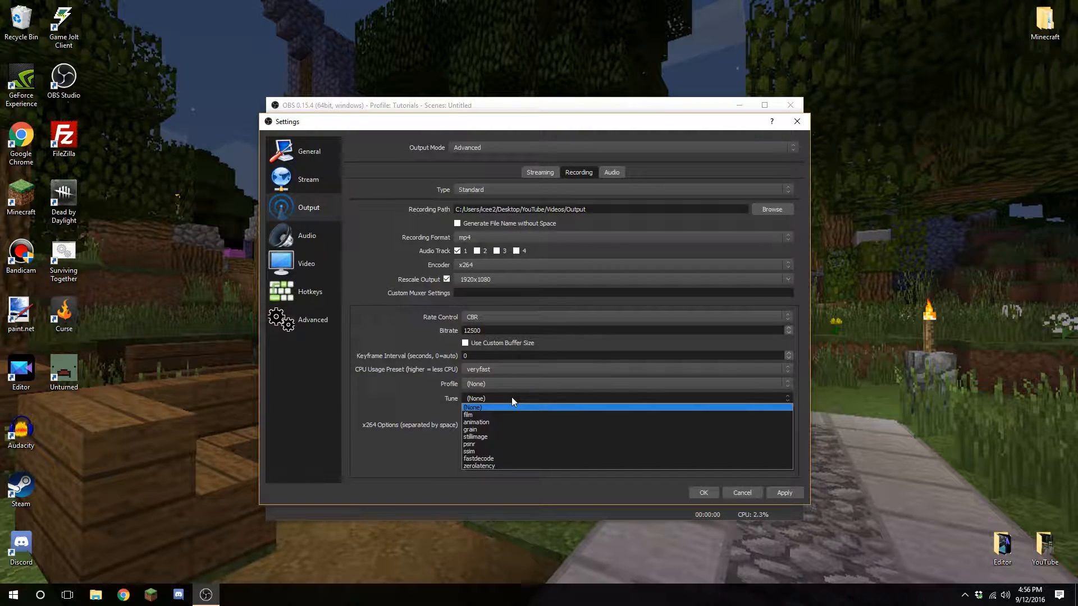
{"action": "left_click", "coordinate": [511, 396]}
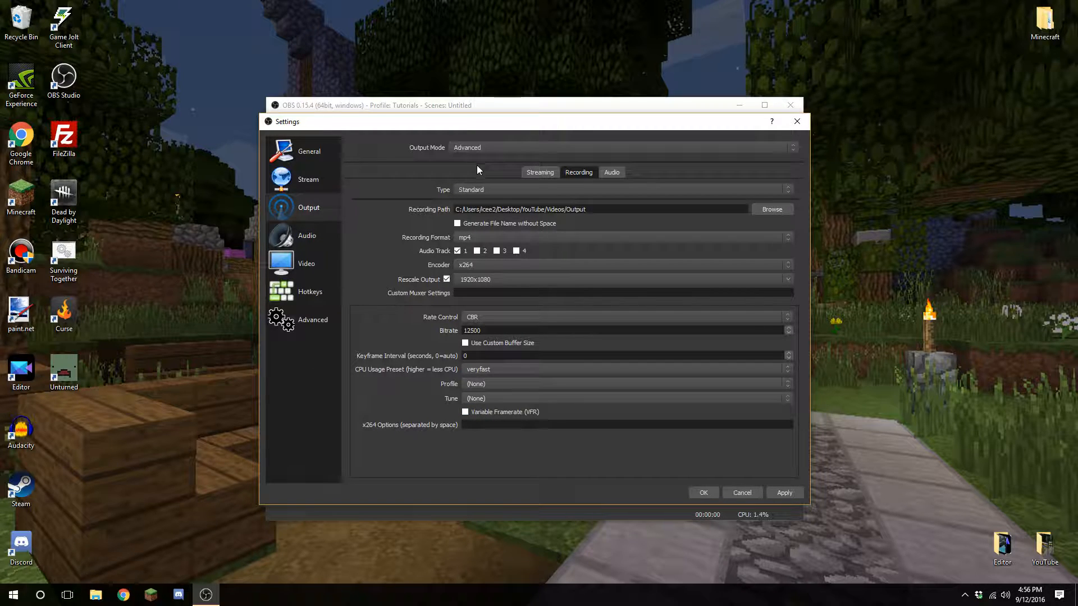
View the output audio track settings, and set the sample rate in the general audio settings to 48khz.
{"action": "left_click", "coordinate": [615, 174]}
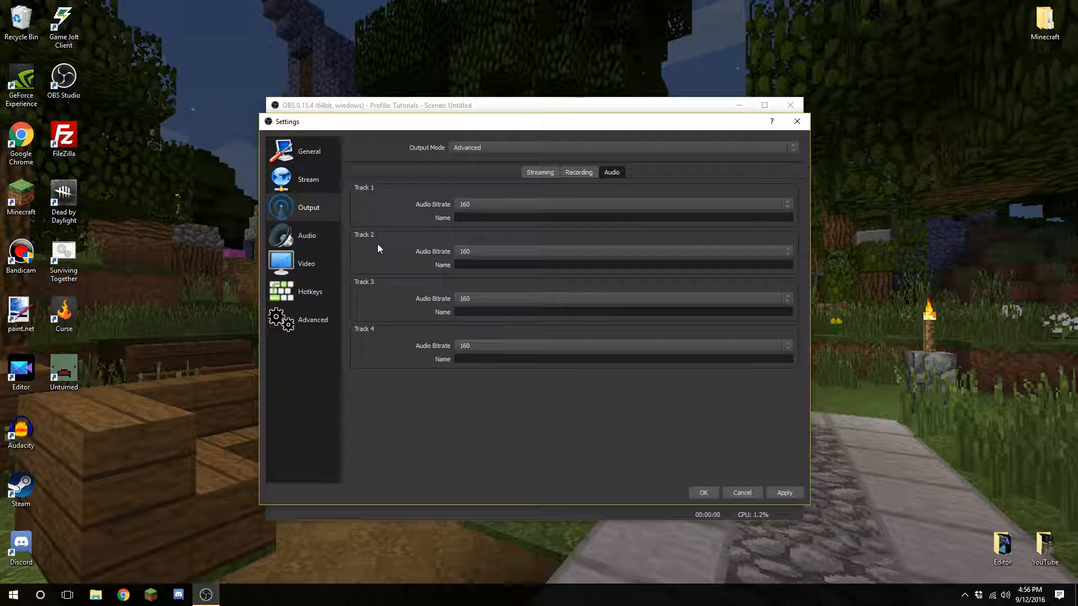
{"action": "left_click", "coordinate": [312, 238]}
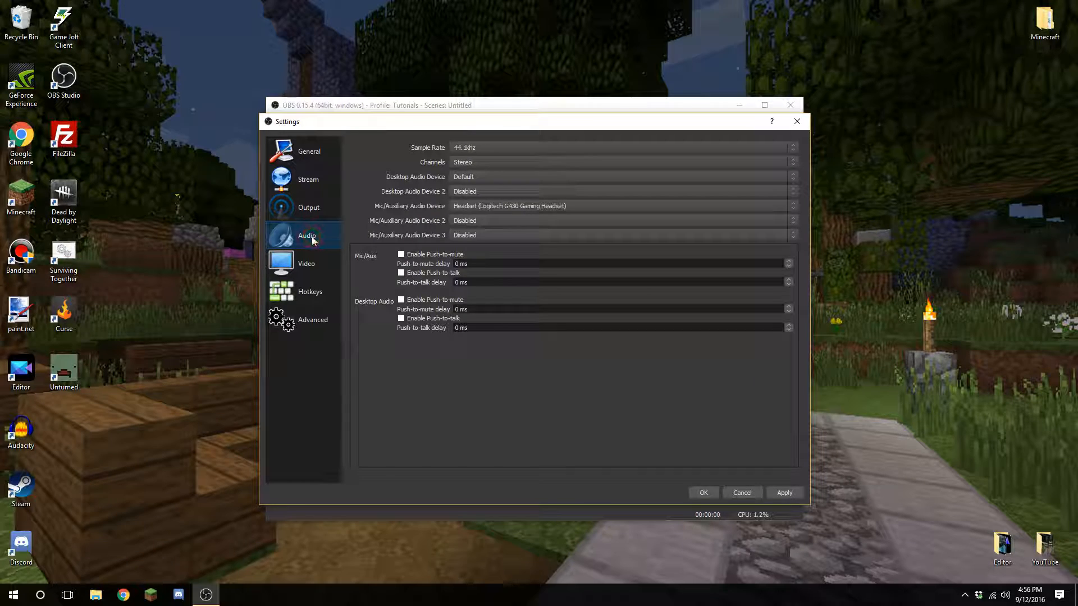
{"action": "left_click", "coordinate": [495, 148]}
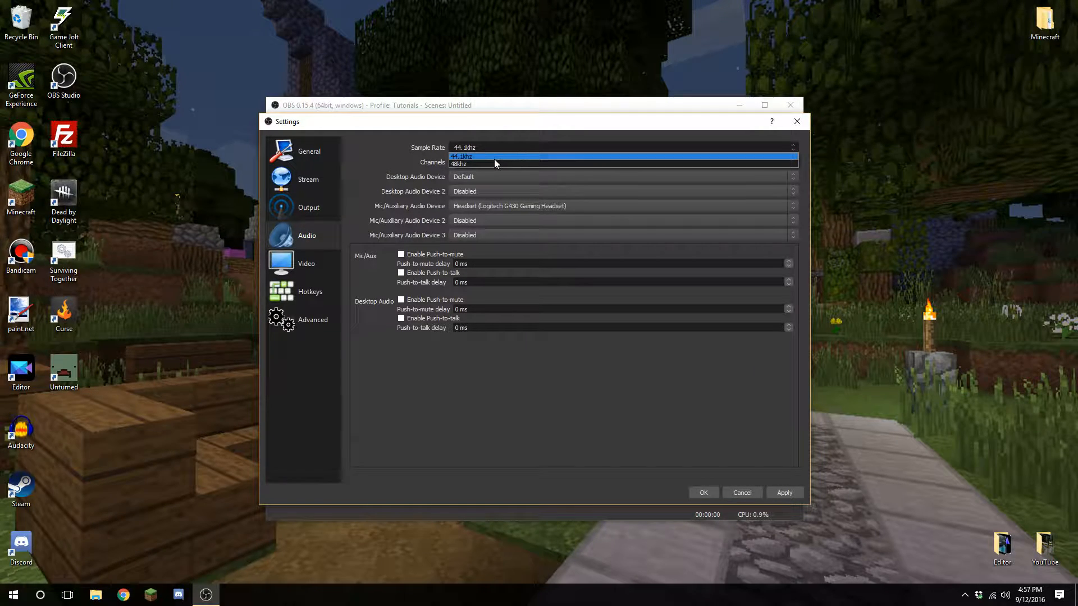
{"action": "left_click", "coordinate": [495, 164]}
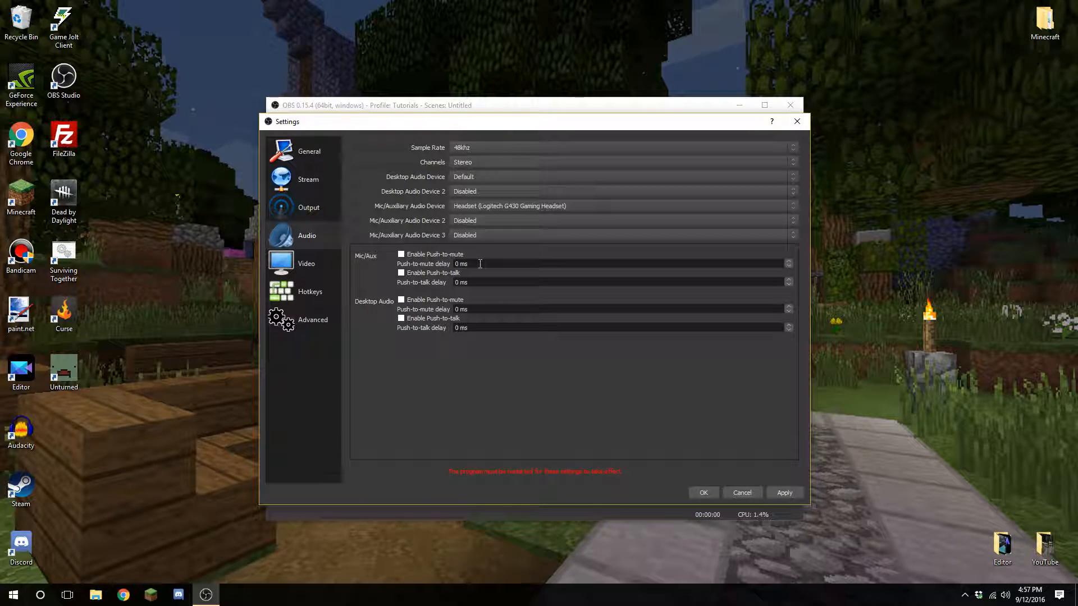
Examine the audio channel choices and the devices offered for Desktop Audio Device and Desktop Audio Device 2.
{"action": "left_click", "coordinate": [488, 163]}
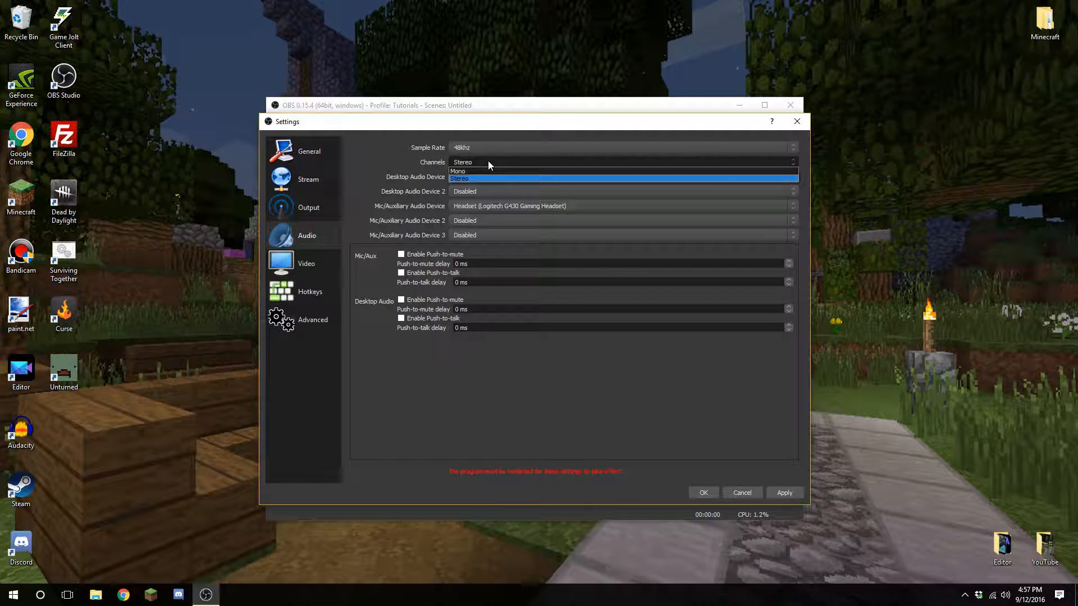
{"action": "left_click", "coordinate": [489, 164]}
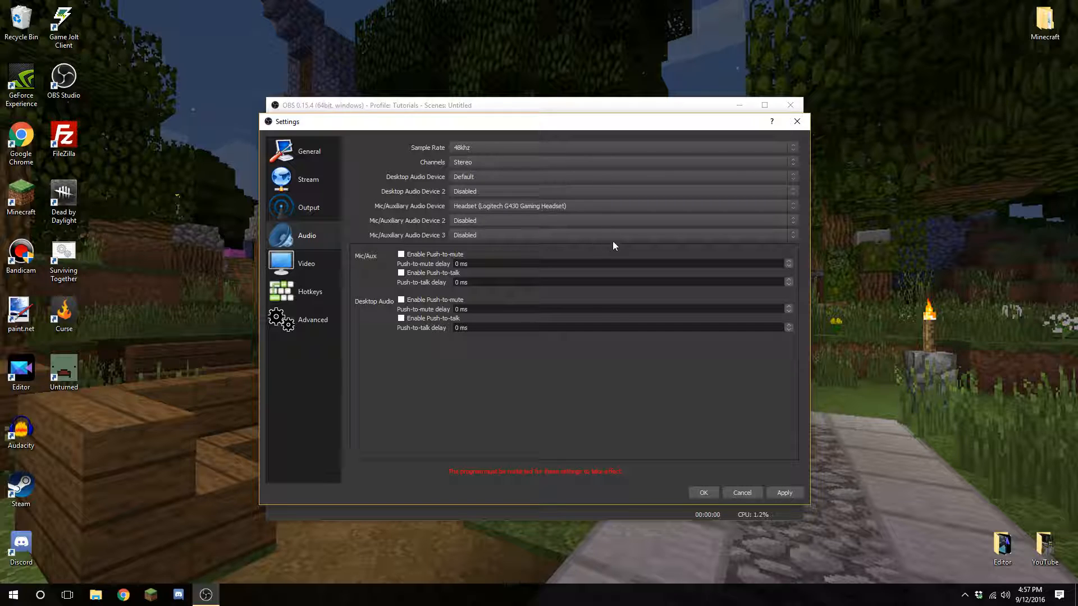
{"action": "left_click", "coordinate": [494, 179]}
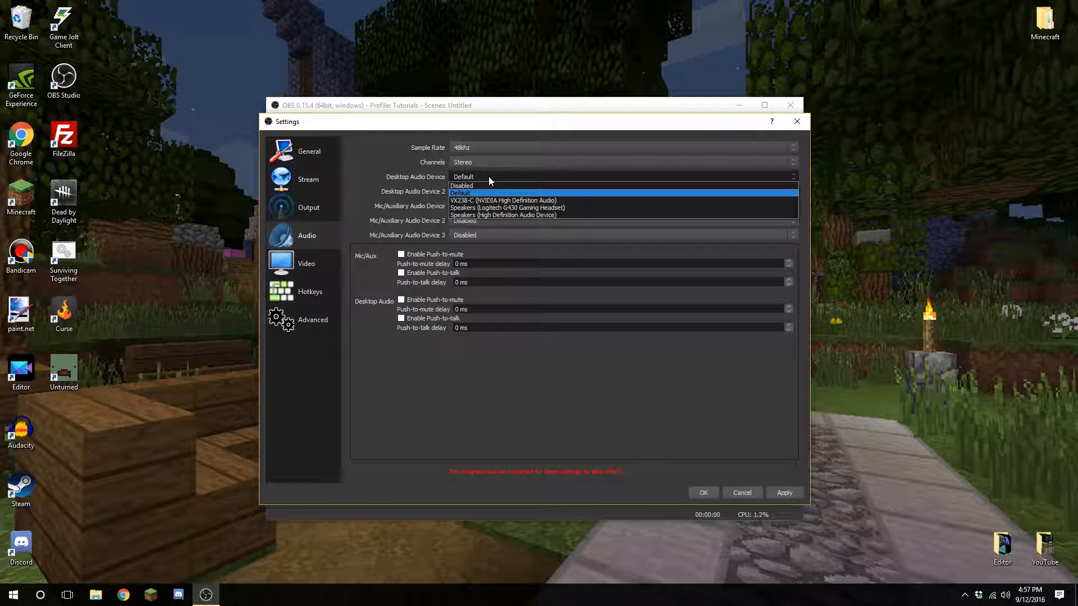
{"action": "left_click", "coordinate": [488, 177]}
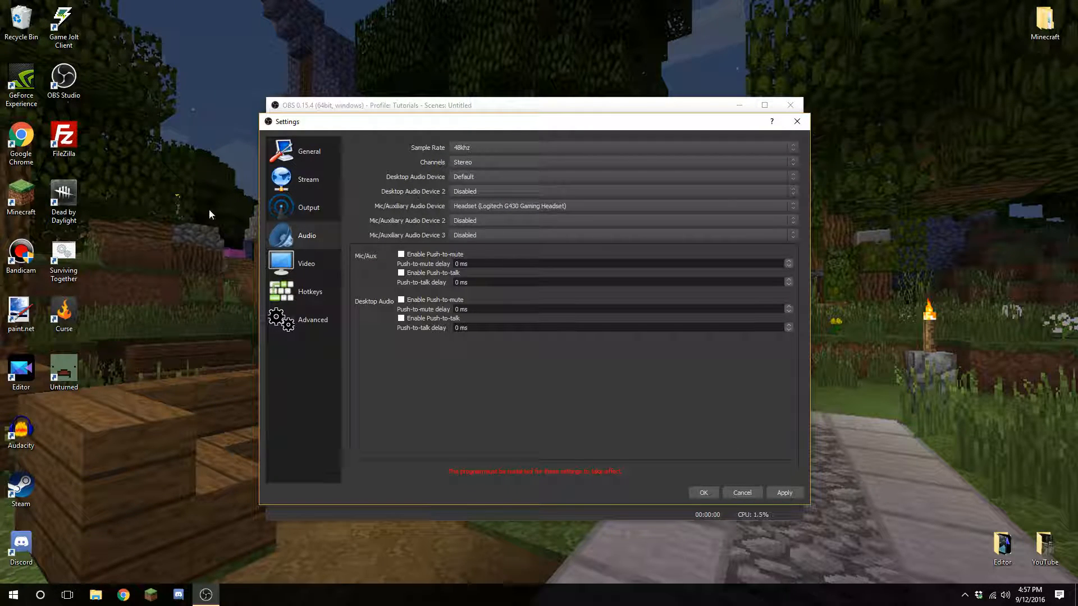
{"action": "left_click", "coordinate": [466, 192]}
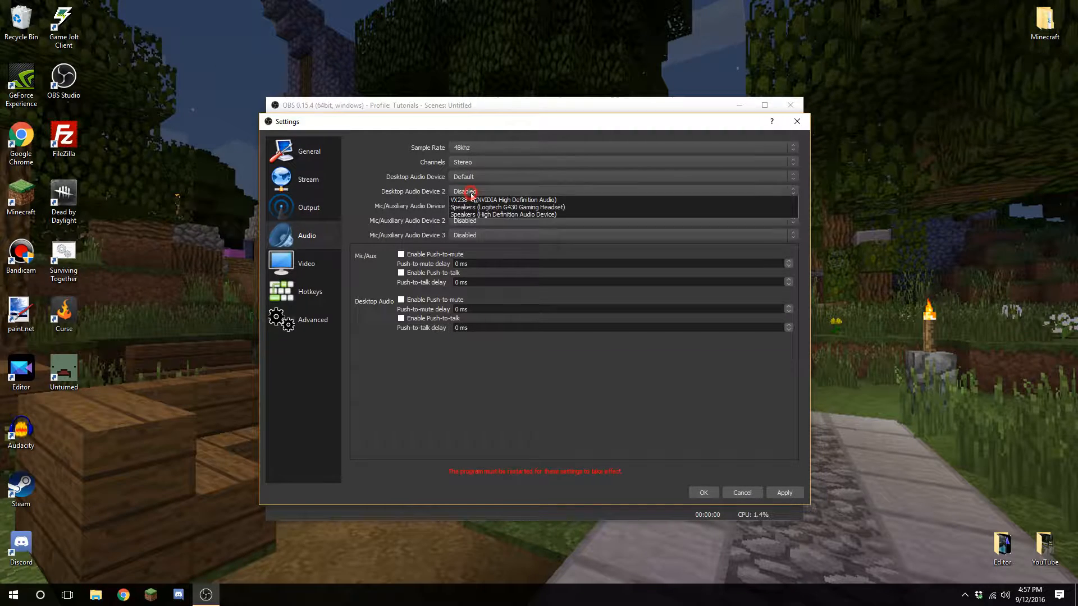
{"action": "left_click", "coordinate": [472, 192]}
{"action": "left_click", "coordinate": [473, 193]}
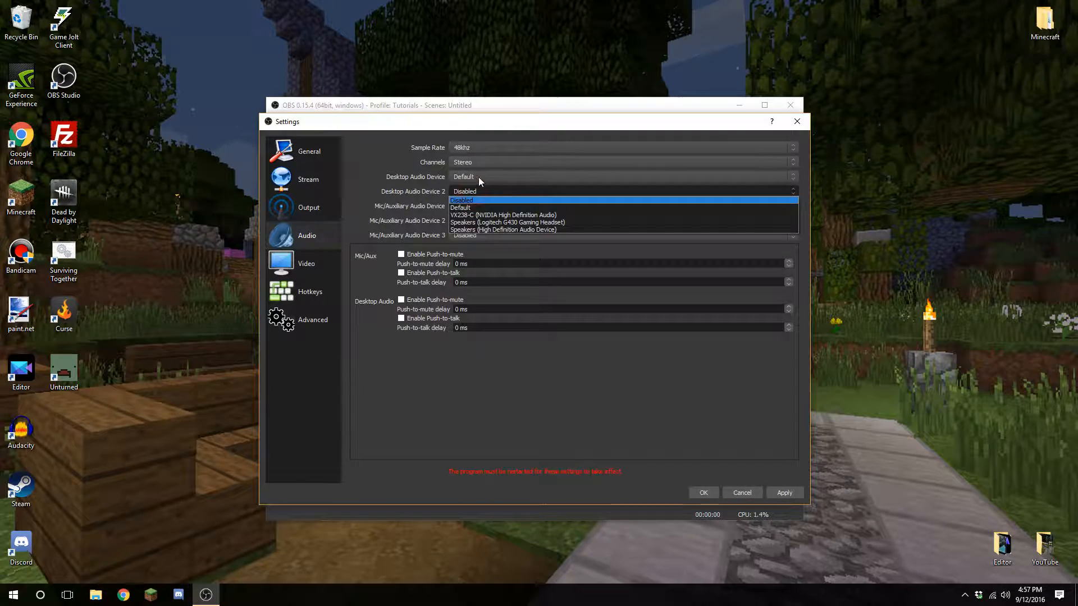
{"action": "left_click", "coordinate": [421, 179]}
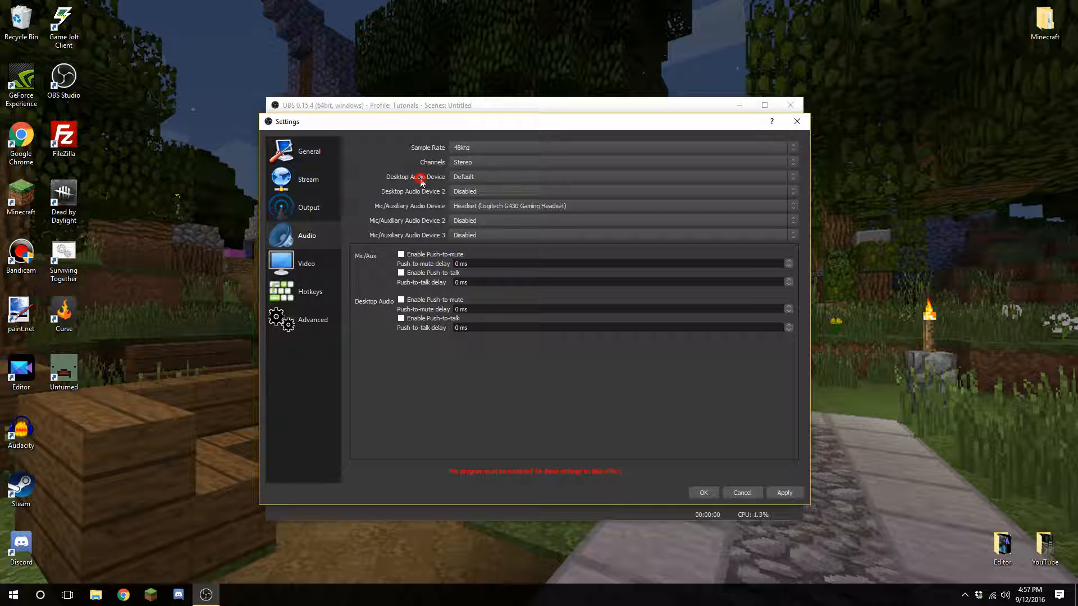
{"action": "left_click", "coordinate": [469, 178]}
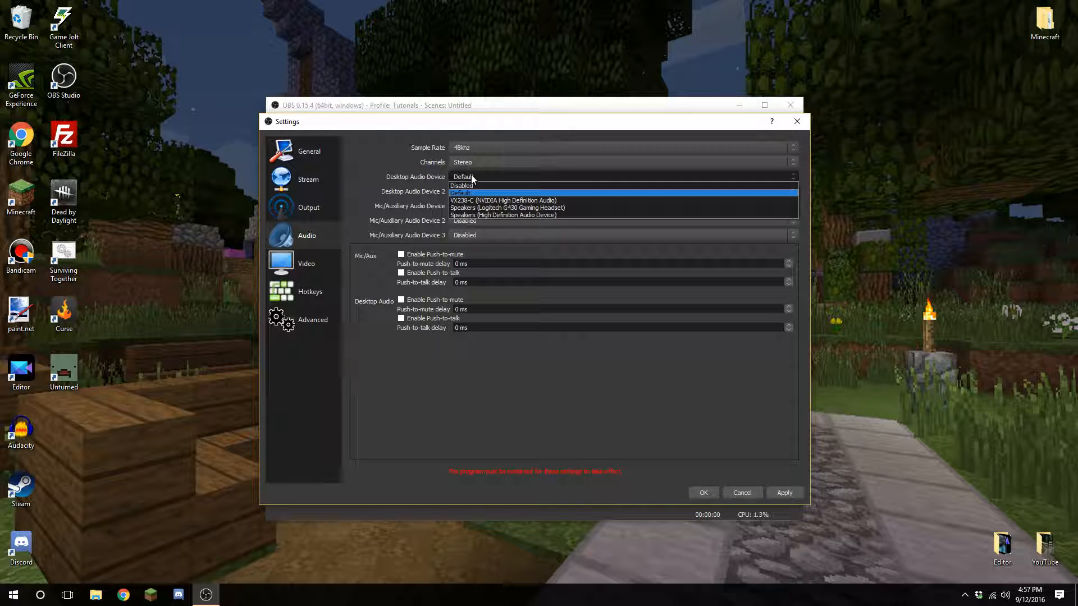
{"action": "left_click", "coordinate": [471, 178]}
Open the Windows playback devices list and select the Logitech G430 Gaming Headset speakers to check the default device.
{"action": "right_click", "coordinate": [1006, 596]}
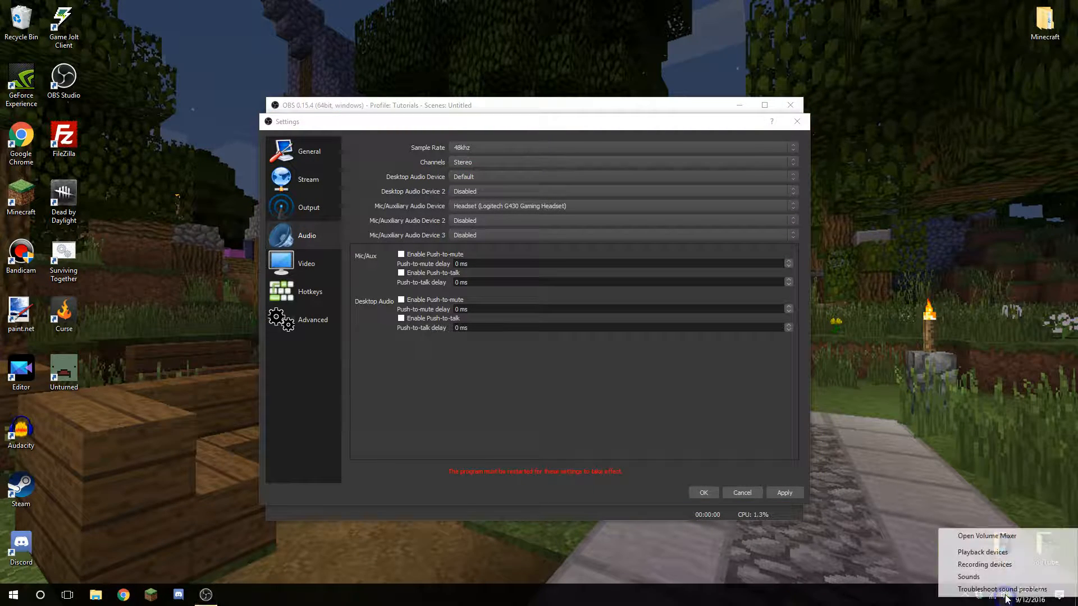
{"action": "left_click", "coordinate": [966, 553]}
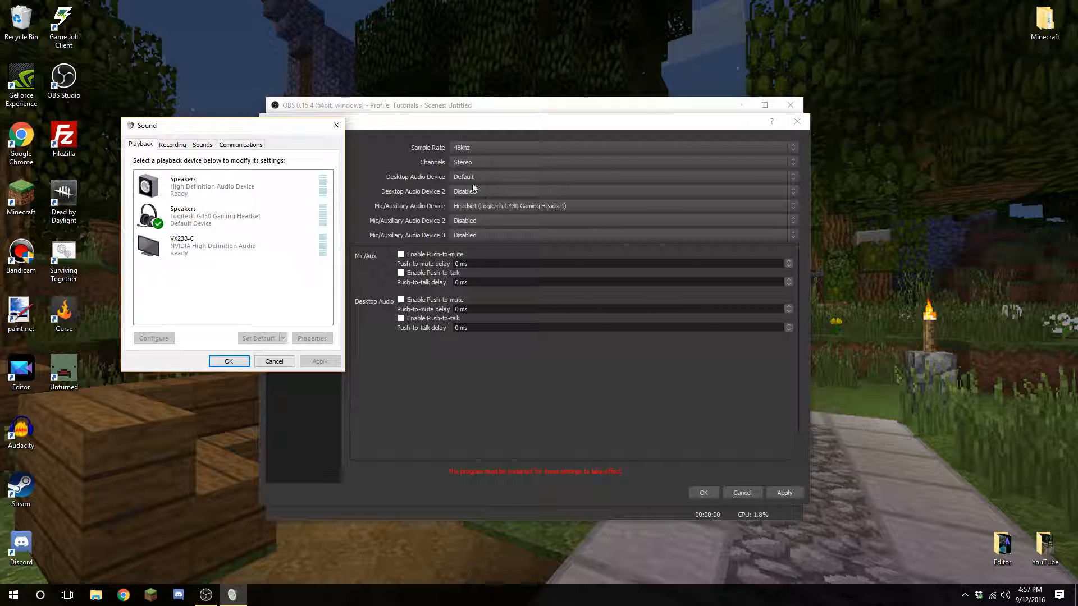
{"action": "left_click", "coordinate": [203, 220]}
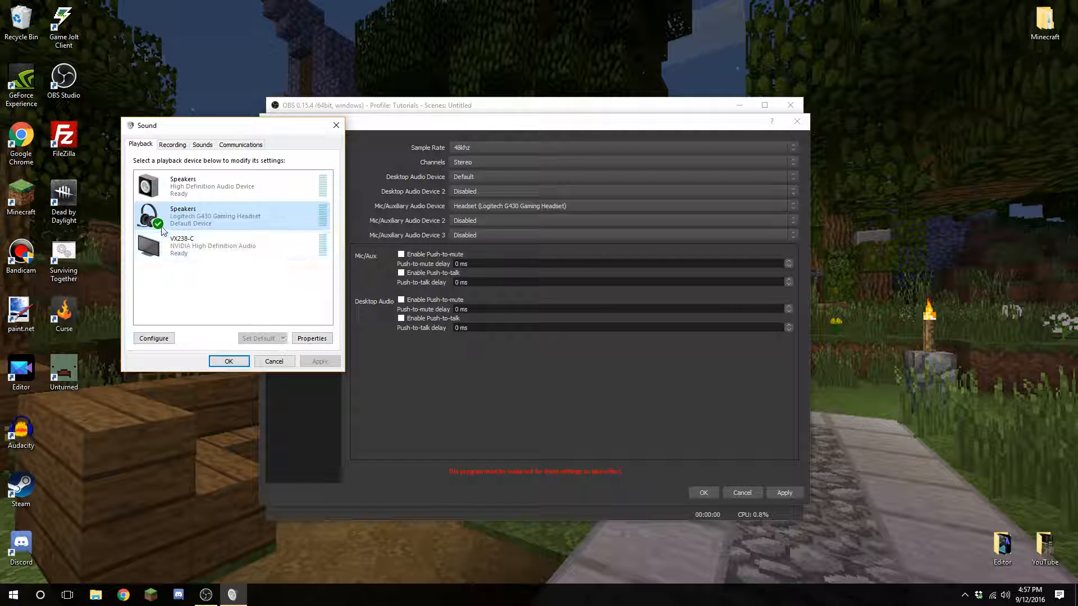
Close the Windows playback devices window and review the choices for Desktop Audio Device and Desktop Audio Device 2.
{"action": "left_click", "coordinate": [229, 361]}
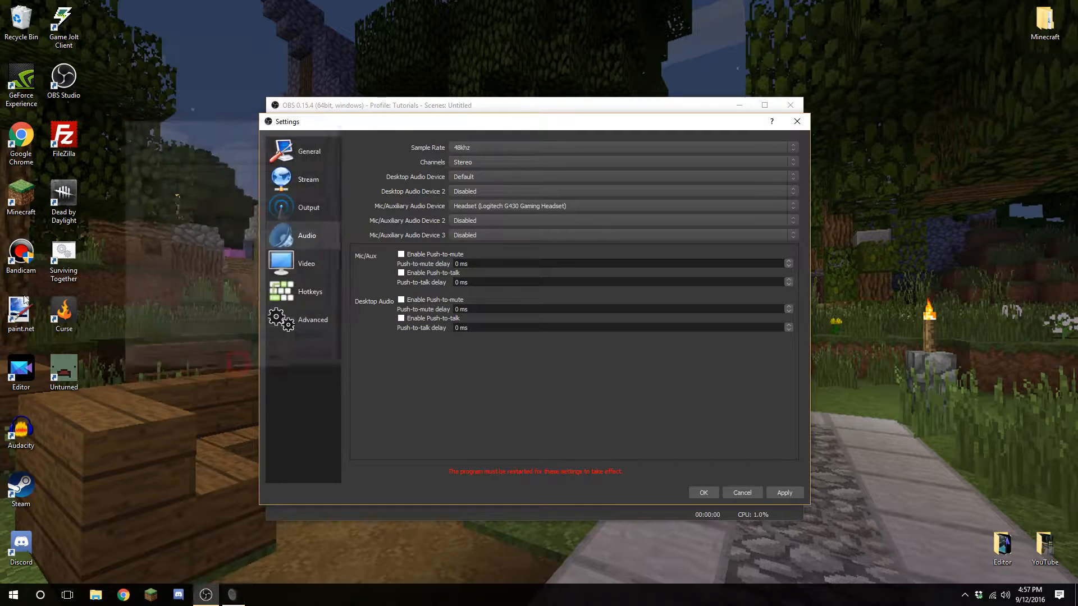
{"action": "left_click", "coordinate": [466, 175]}
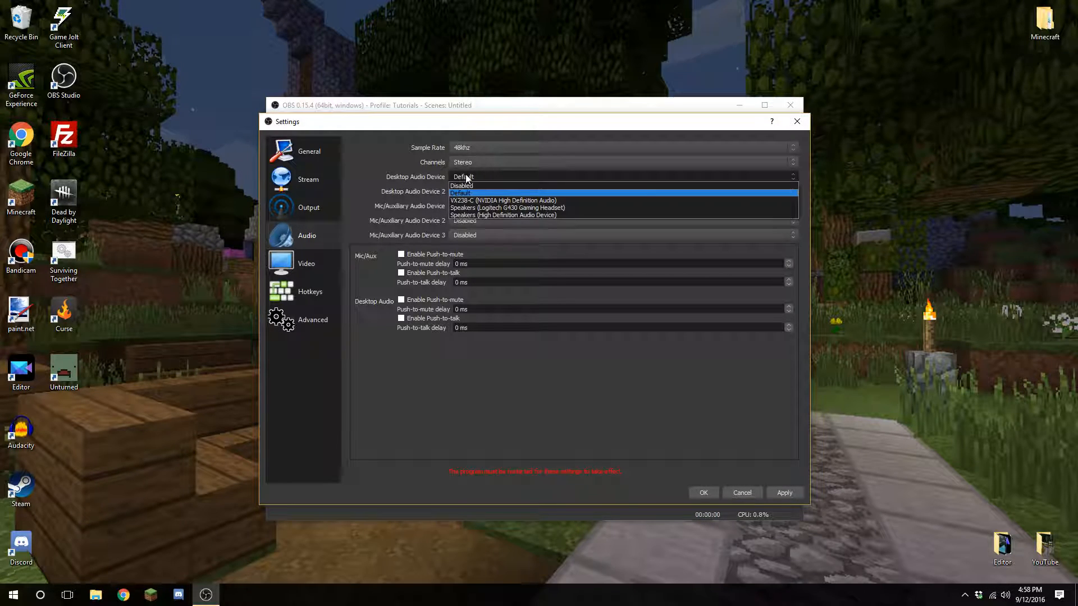
{"action": "left_click", "coordinate": [466, 179]}
{"action": "left_click", "coordinate": [473, 192]}
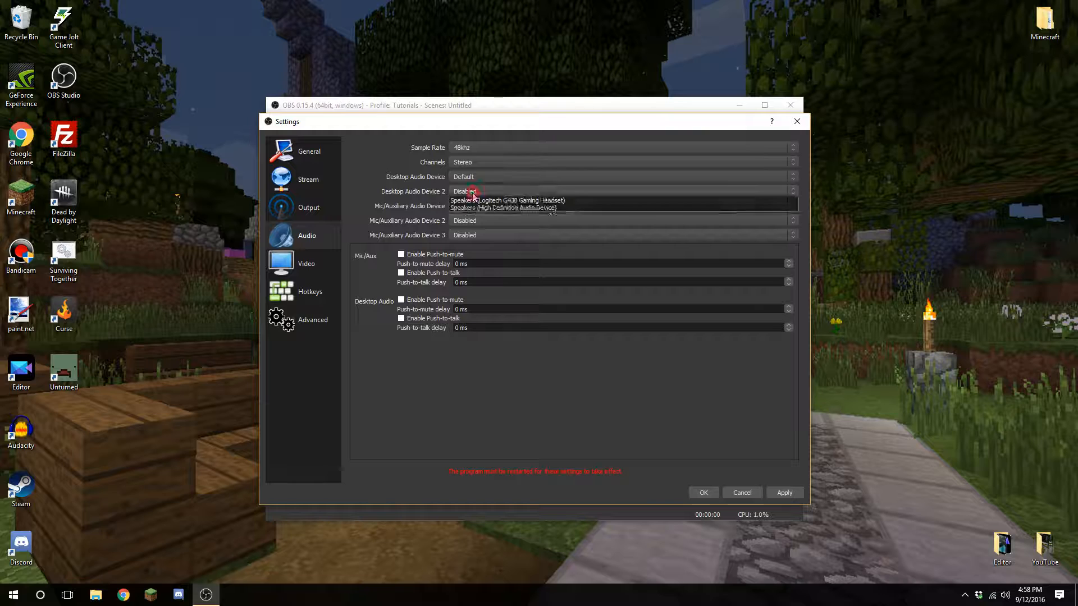
{"action": "left_click", "coordinate": [474, 195]}
{"action": "left_click", "coordinate": [473, 195]}
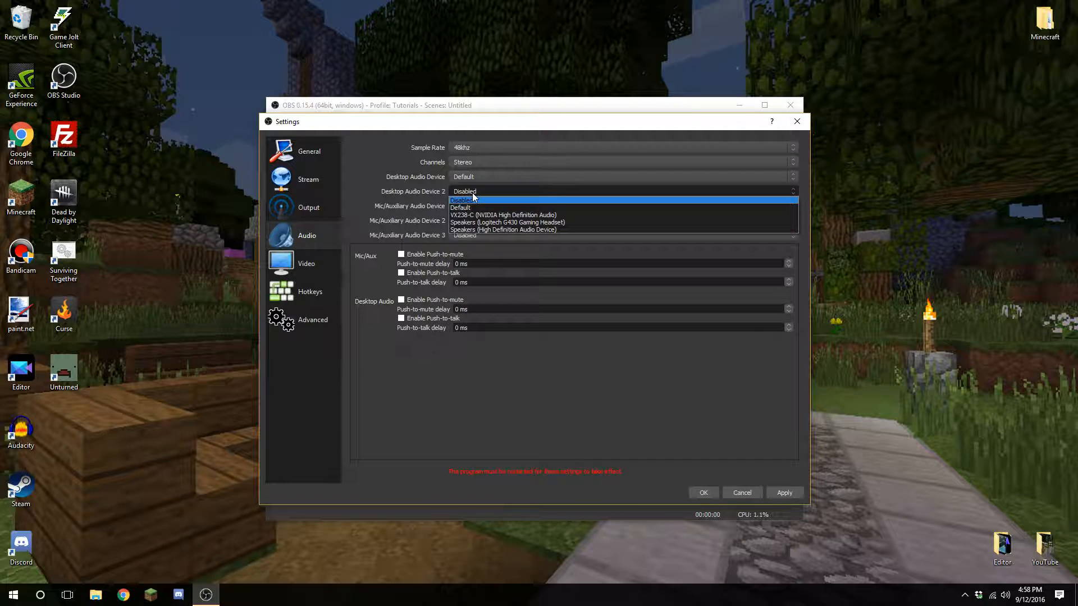
{"action": "left_click", "coordinate": [473, 195]}
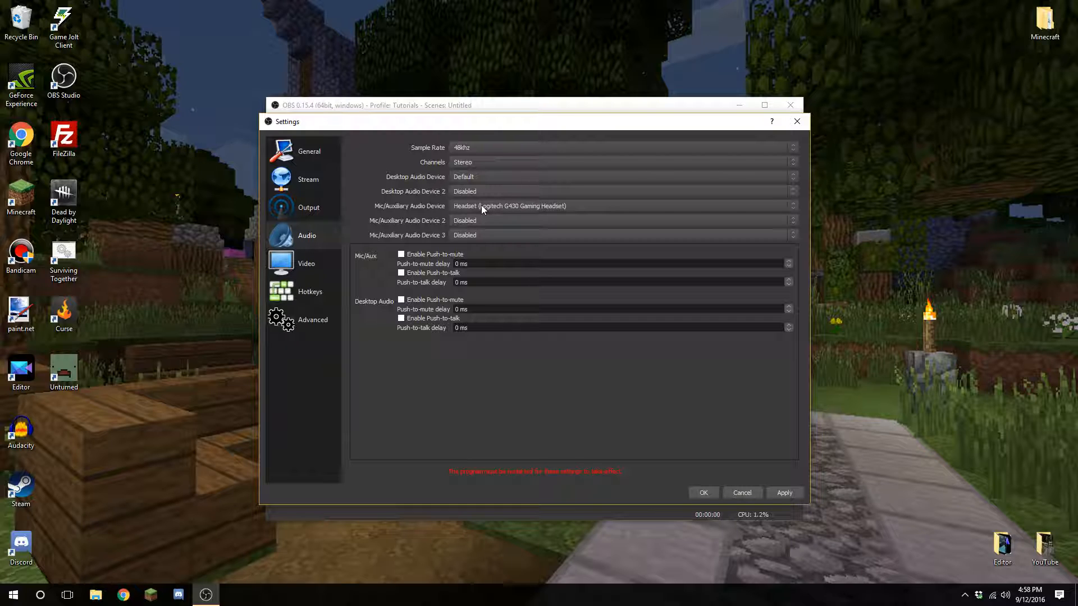
Select Headset (Logitech G430 Gaming Headset) as the Mic/Auxiliary Audio Device and check it against the default Windows recording device.
{"action": "left_click", "coordinate": [571, 206]}
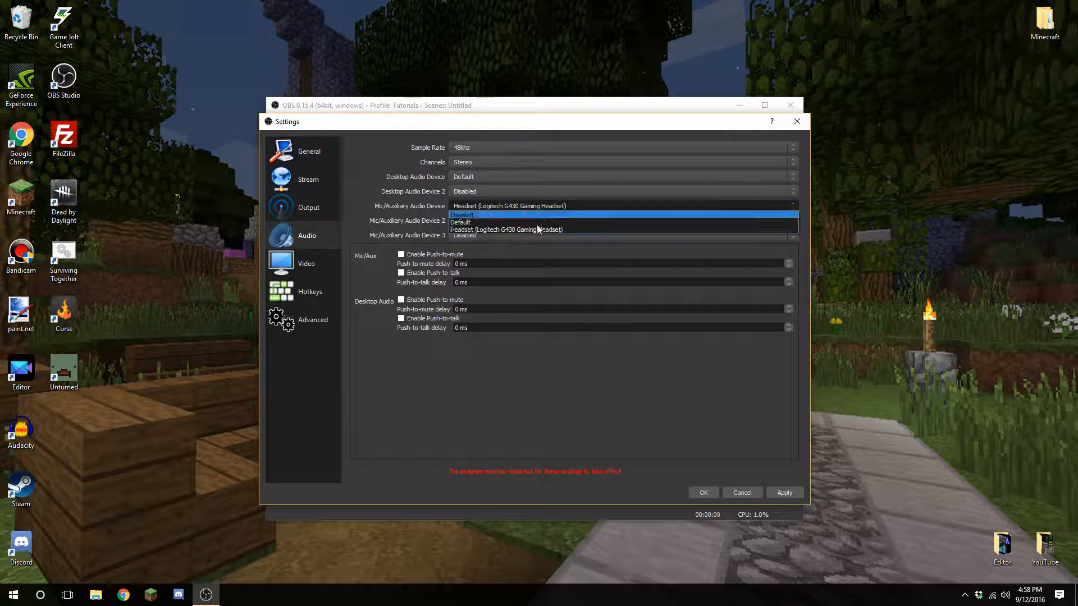
{"action": "left_click", "coordinate": [494, 231]}
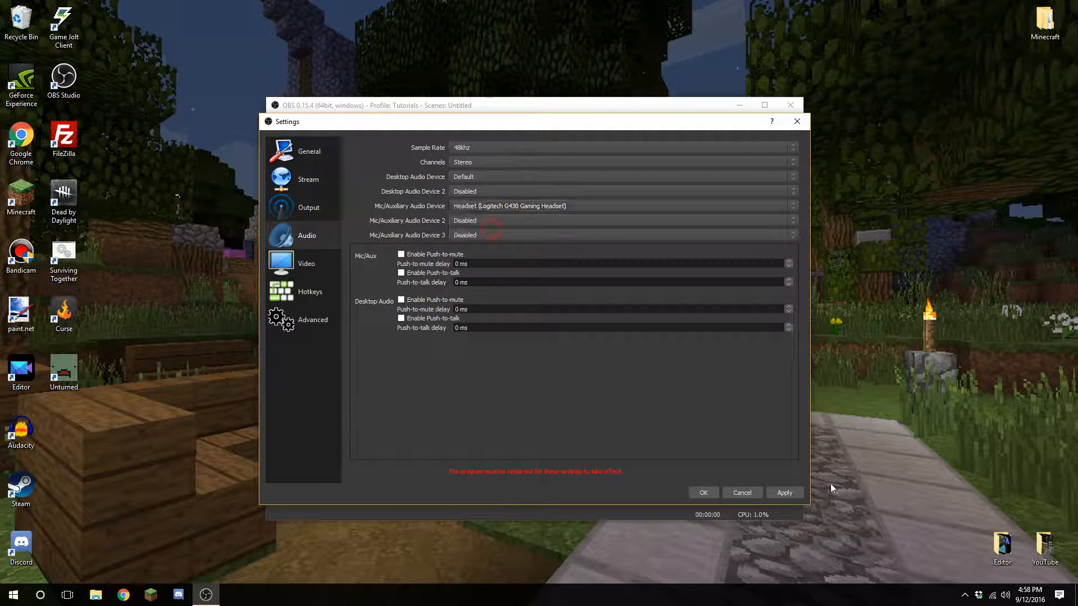
{"action": "right_click", "coordinate": [1005, 594]}
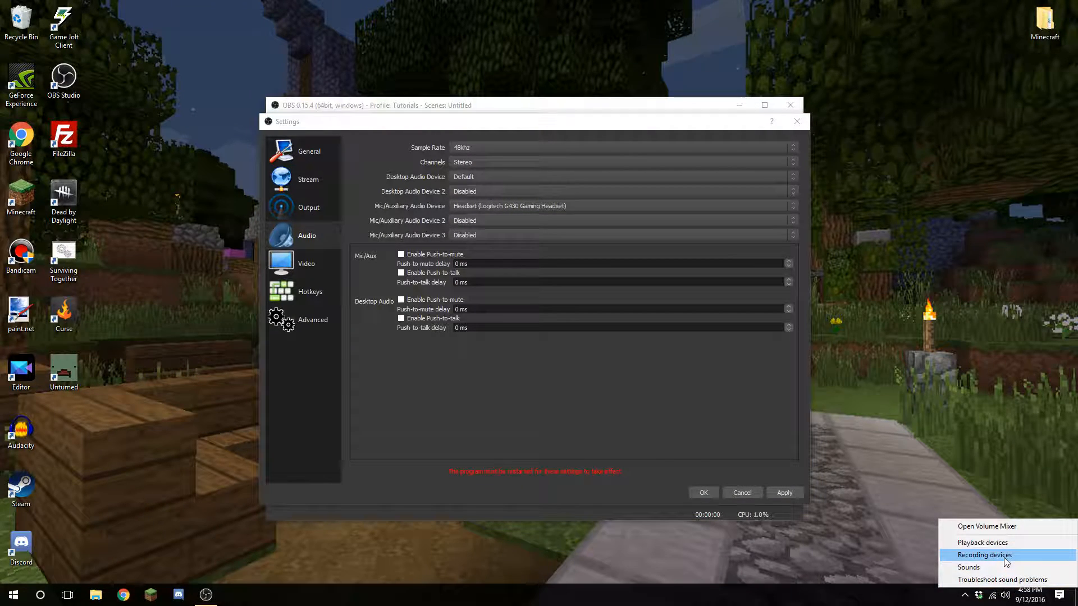
{"action": "left_click", "coordinate": [985, 555]}
{"action": "left_click", "coordinate": [264, 207]}
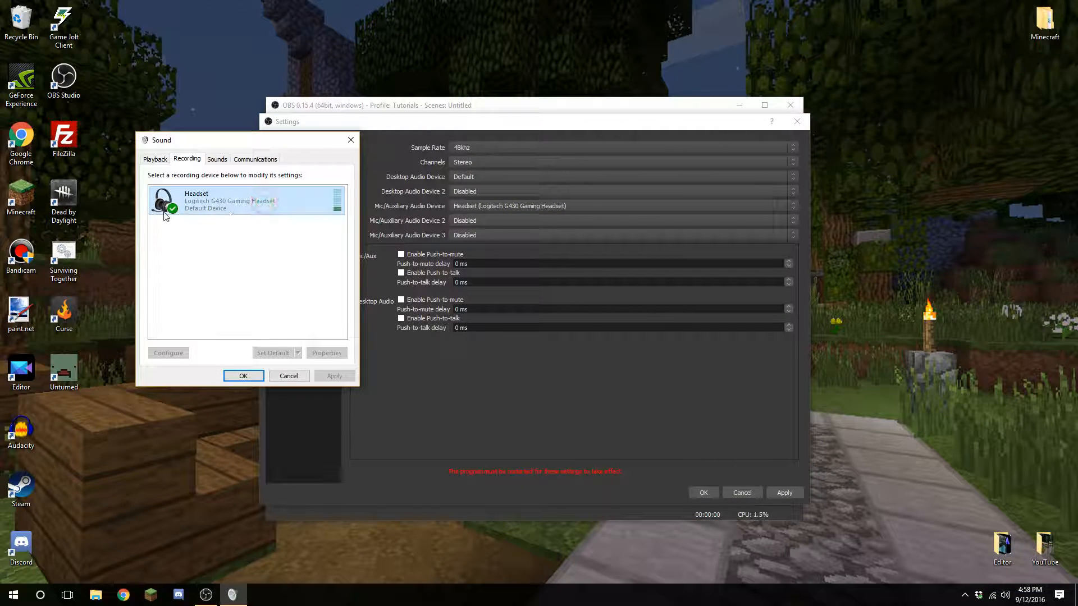
{"action": "left_click", "coordinate": [244, 375]}
{"action": "left_click", "coordinate": [482, 207]}
{"action": "left_click", "coordinate": [482, 206]}
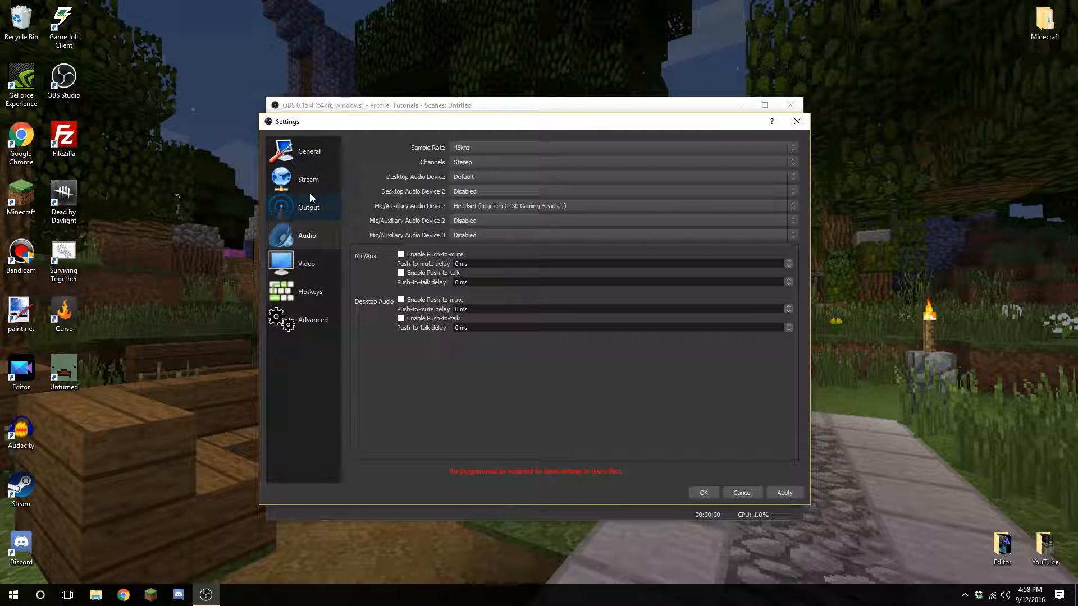
Compare the audio track selections of the streaming and recording outputs with the output audio track settings.
{"action": "left_click", "coordinate": [308, 207]}
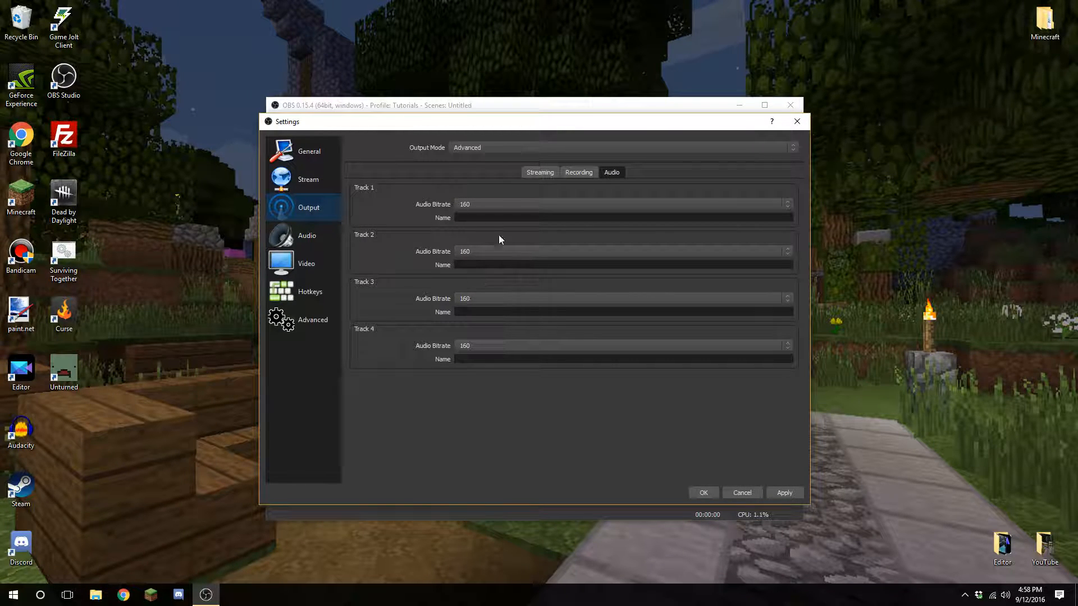
{"action": "left_click", "coordinate": [493, 203]}
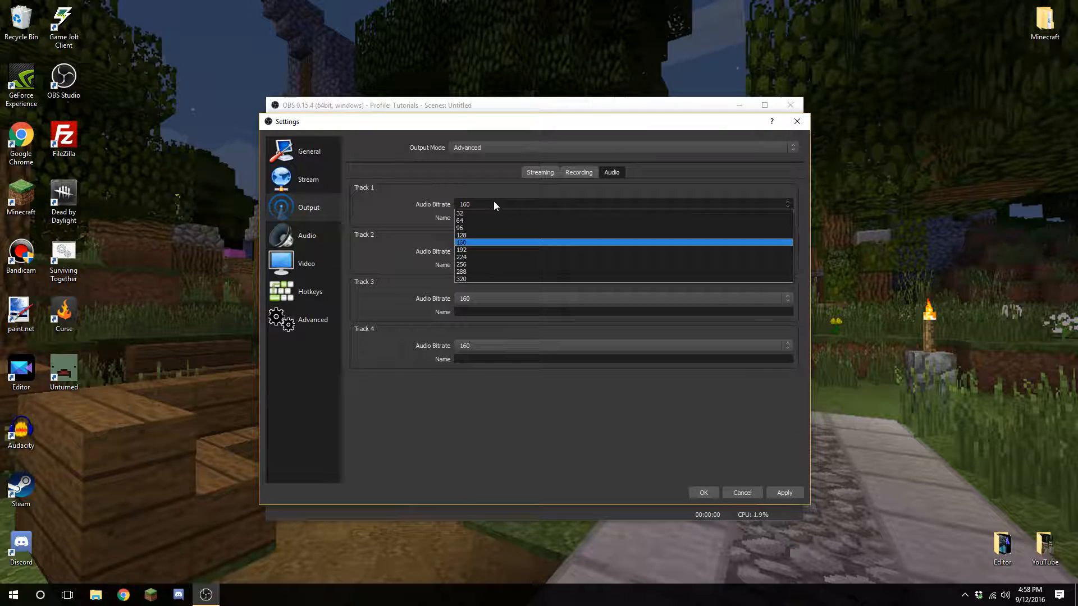
{"action": "left_click", "coordinate": [494, 203]}
{"action": "left_click", "coordinate": [547, 176]}
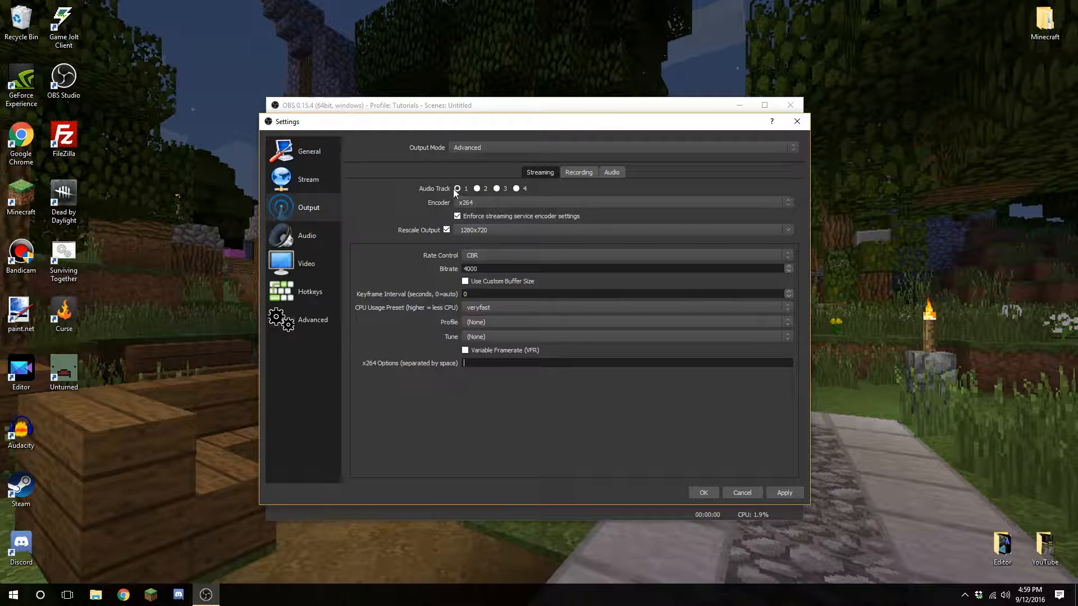
{"action": "left_click", "coordinate": [578, 172]}
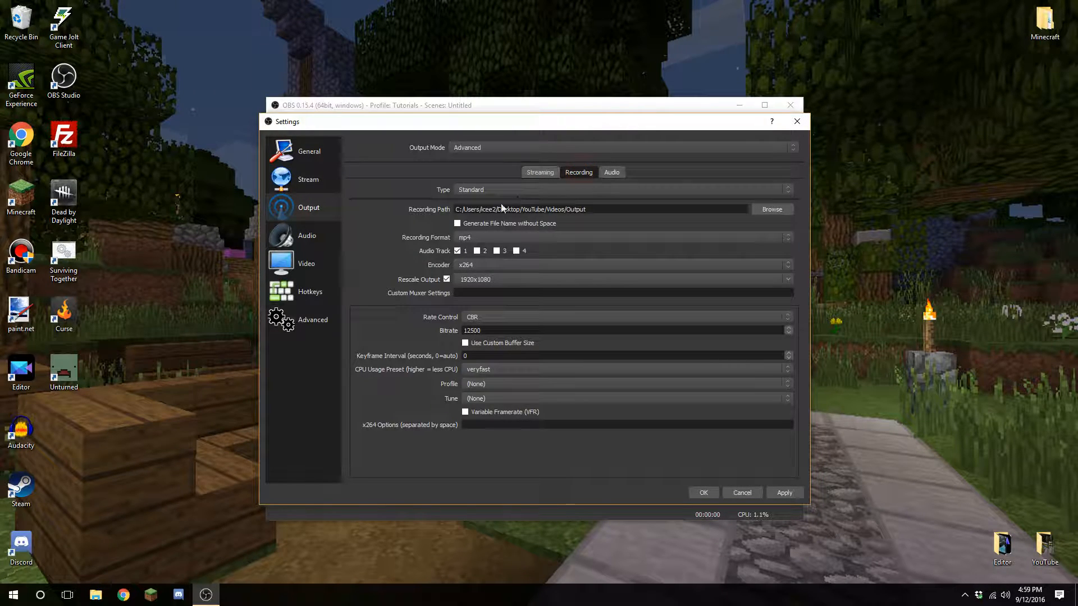
{"action": "left_click", "coordinate": [613, 172]}
{"action": "left_click", "coordinate": [574, 173]}
{"action": "left_click", "coordinate": [540, 172]}
{"action": "left_click", "coordinate": [578, 173]}
{"action": "left_click", "coordinate": [612, 173]}
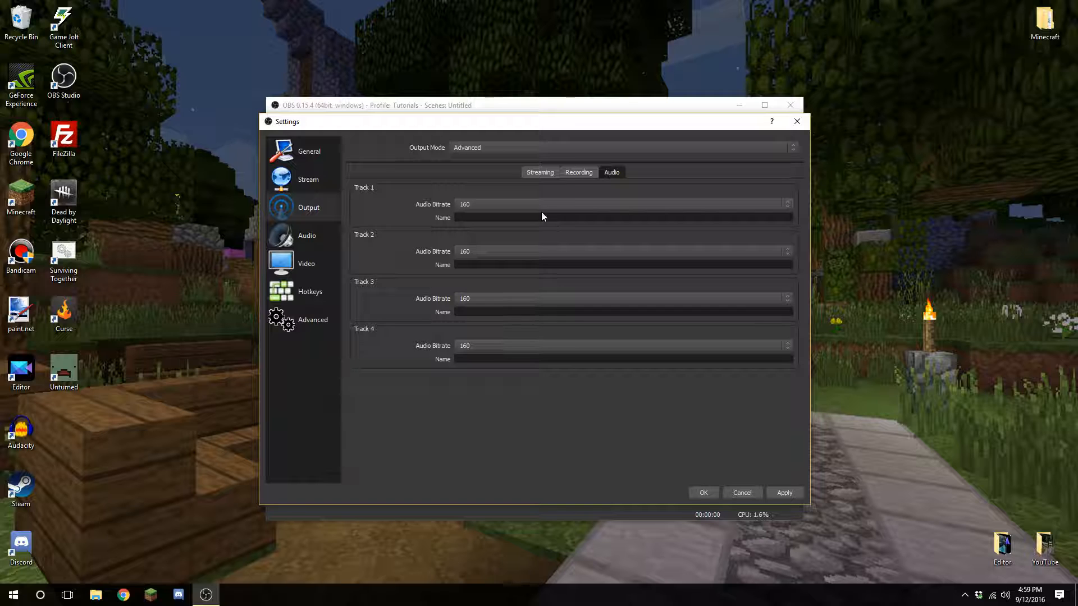
Choose an audio bitrate of 160 for Track 1, view the Track 2 bitrate, and apply the settings.
{"action": "left_click", "coordinate": [520, 204]}
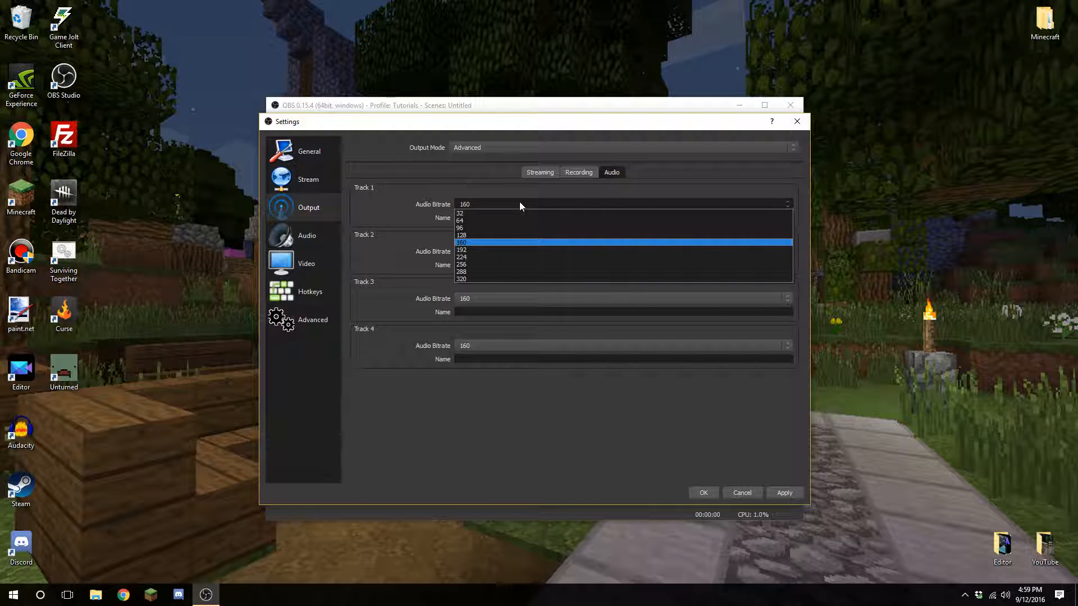
{"action": "left_click", "coordinate": [472, 242]}
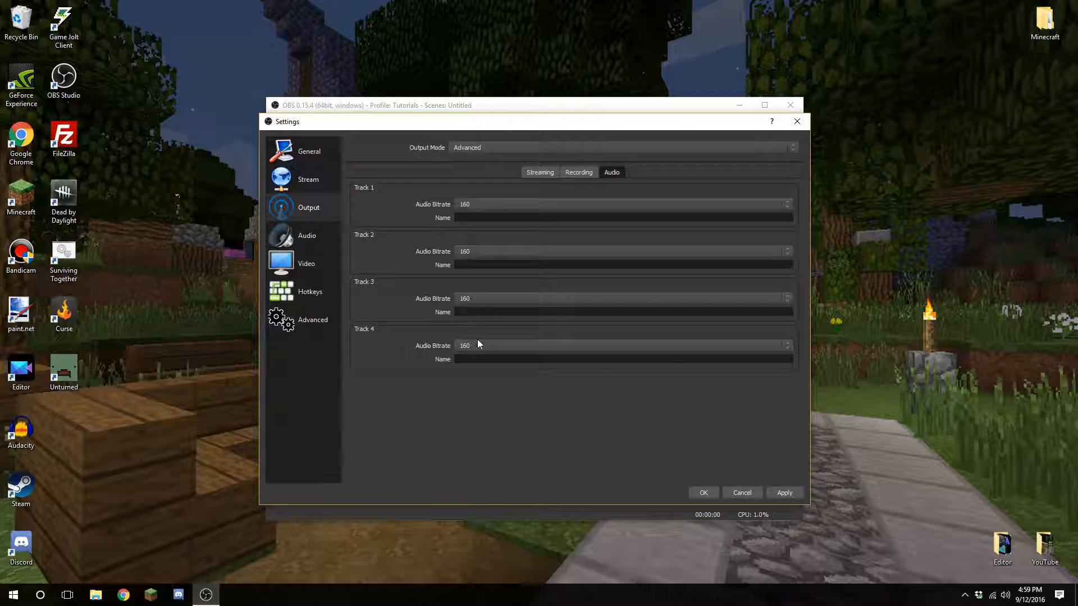
{"action": "left_click", "coordinate": [477, 251]}
{"action": "left_click", "coordinate": [477, 252]}
{"action": "left_click", "coordinate": [785, 493]}
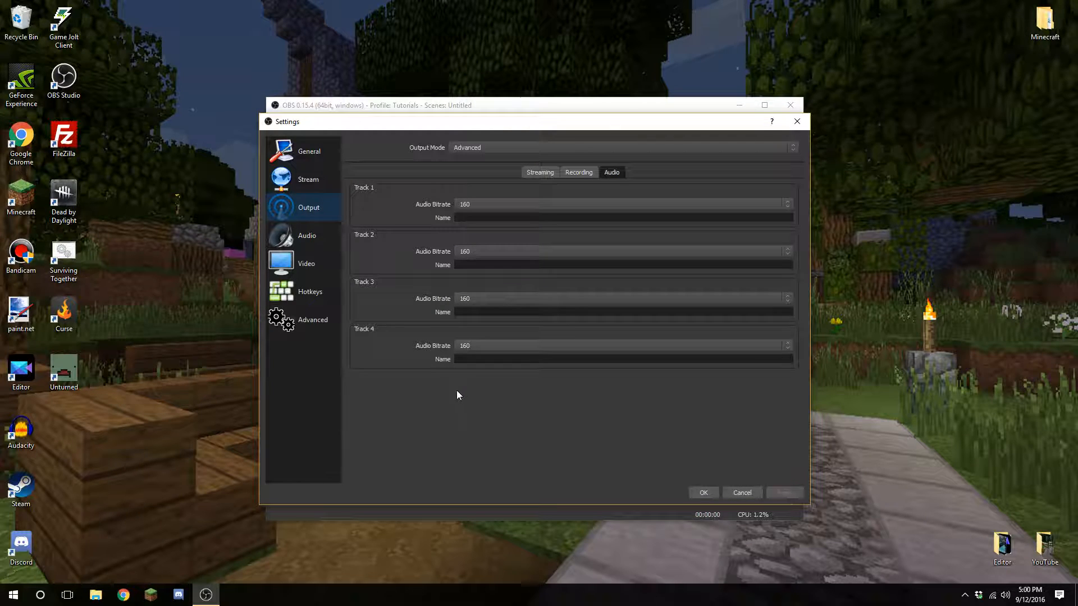
Review the base canvas resolution in the video settings and the rescale resolution of the streaming output.
{"action": "left_click", "coordinate": [315, 233]}
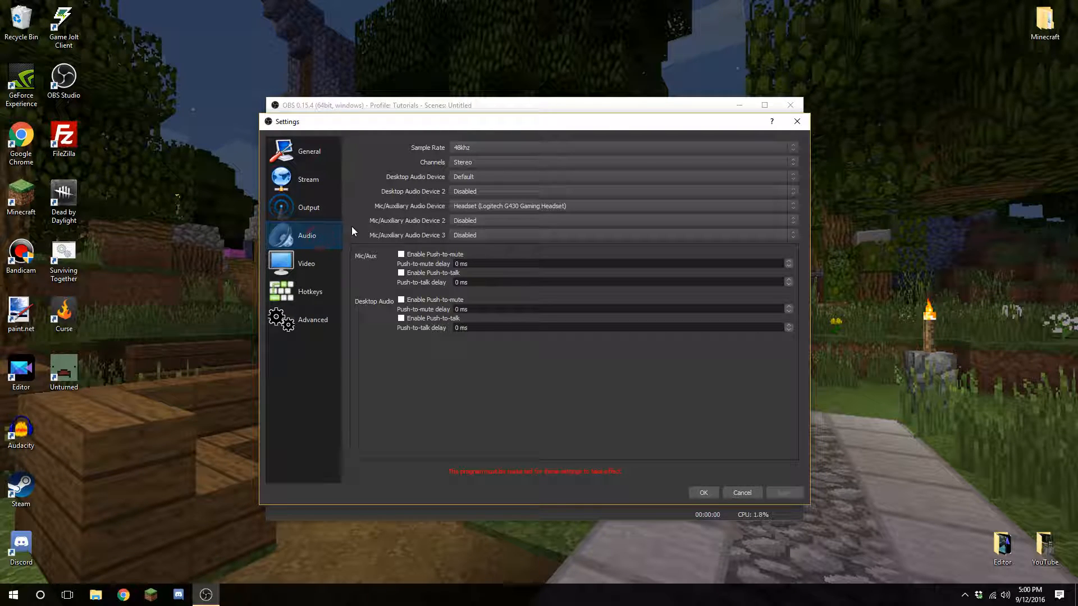
{"action": "left_click", "coordinate": [314, 259]}
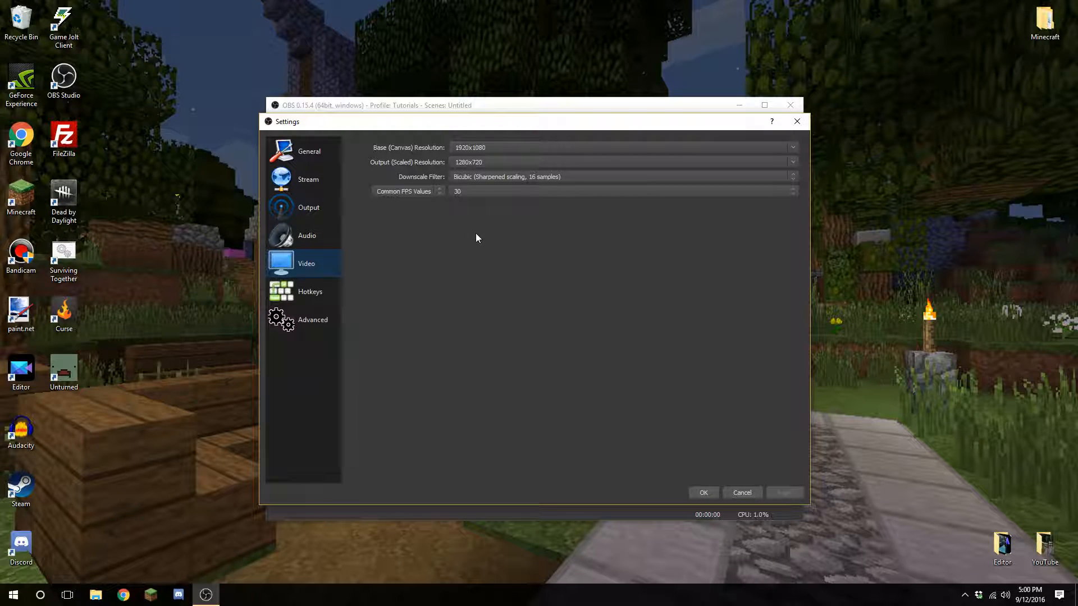
{"action": "left_click", "coordinate": [542, 147]}
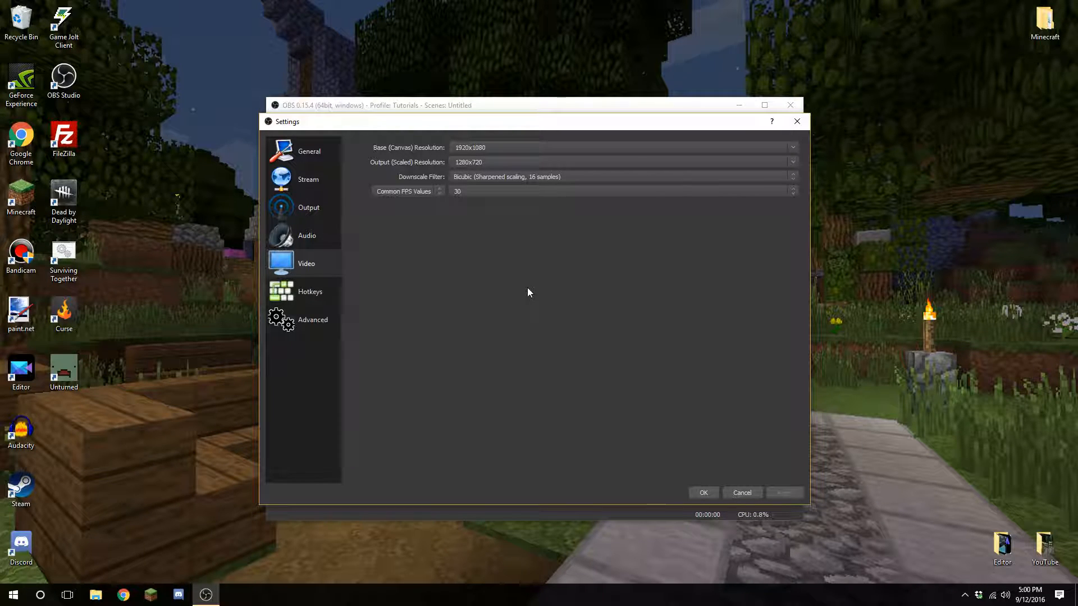
{"action": "left_click", "coordinate": [336, 212]}
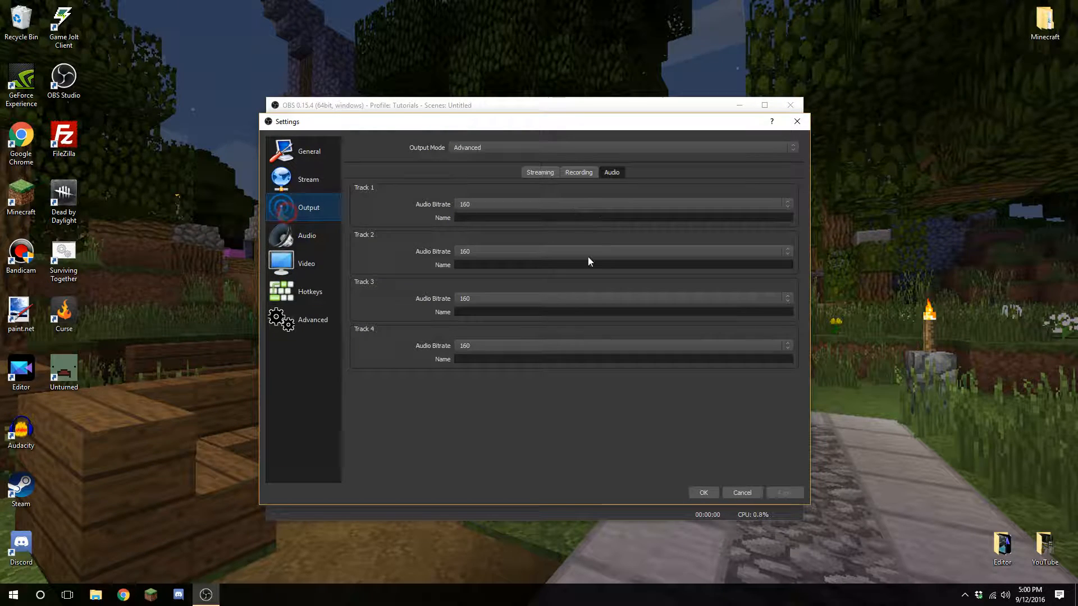
{"action": "left_click", "coordinate": [539, 172]}
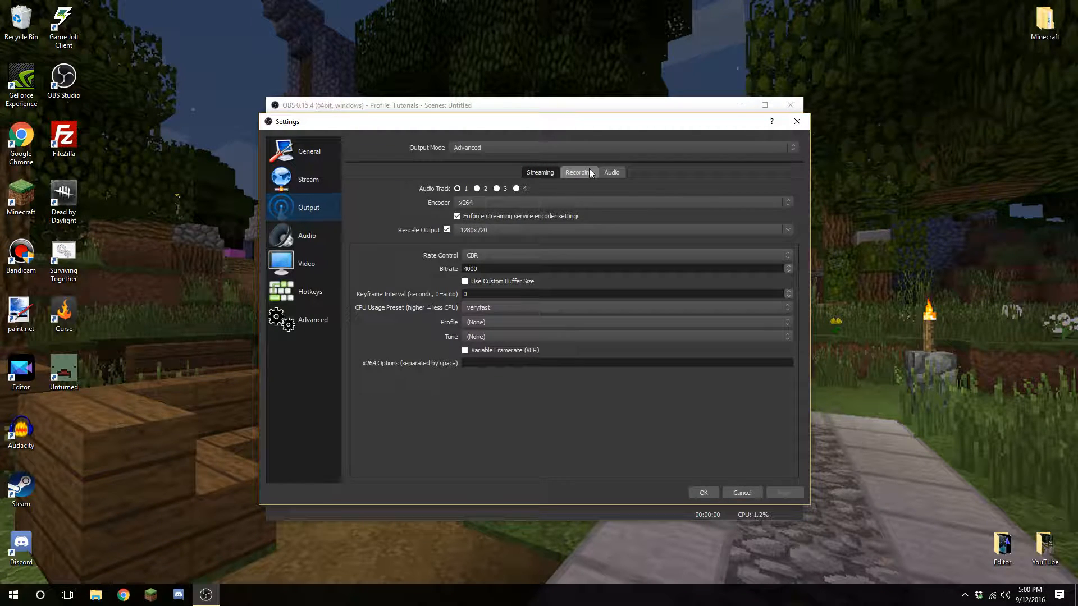
Set the Output (Scaled) Resolution in the video settings to 1920x1080.
{"action": "left_click", "coordinate": [301, 263]}
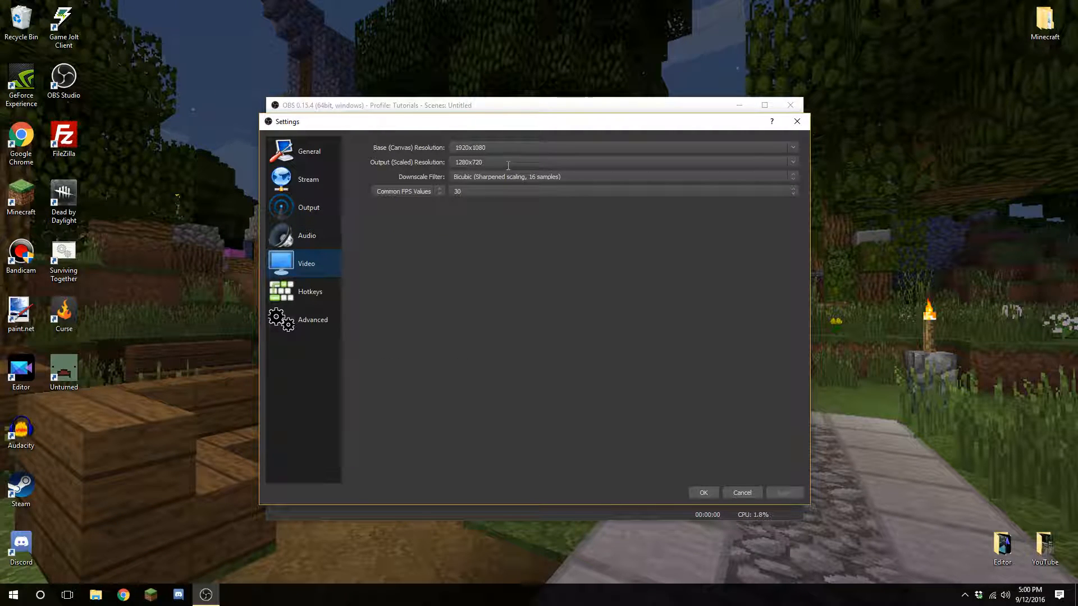
{"action": "left_click", "coordinate": [797, 165]}
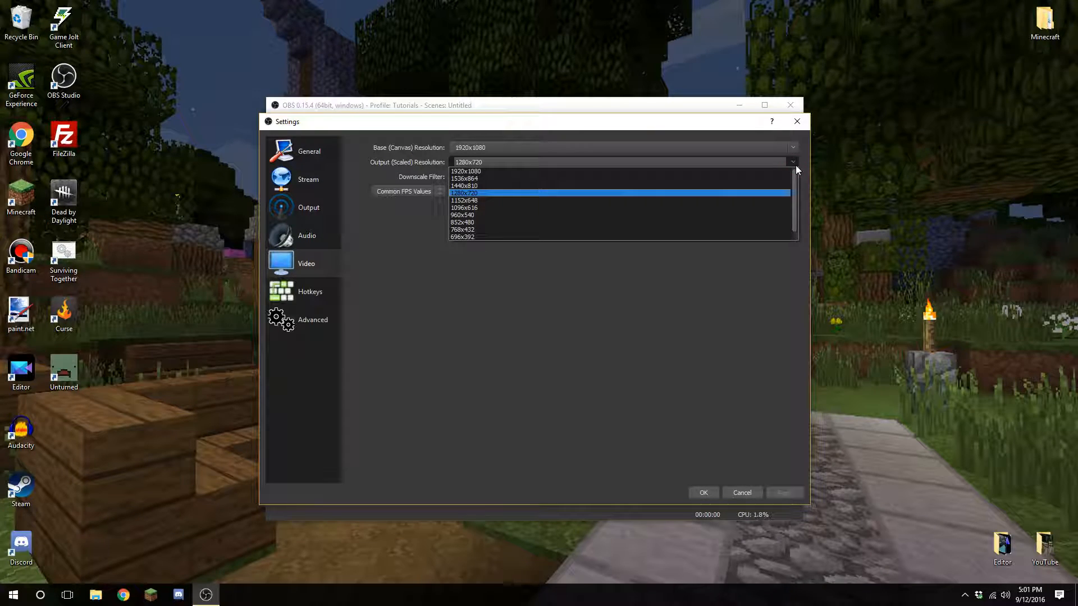
{"action": "left_click", "coordinate": [712, 172]}
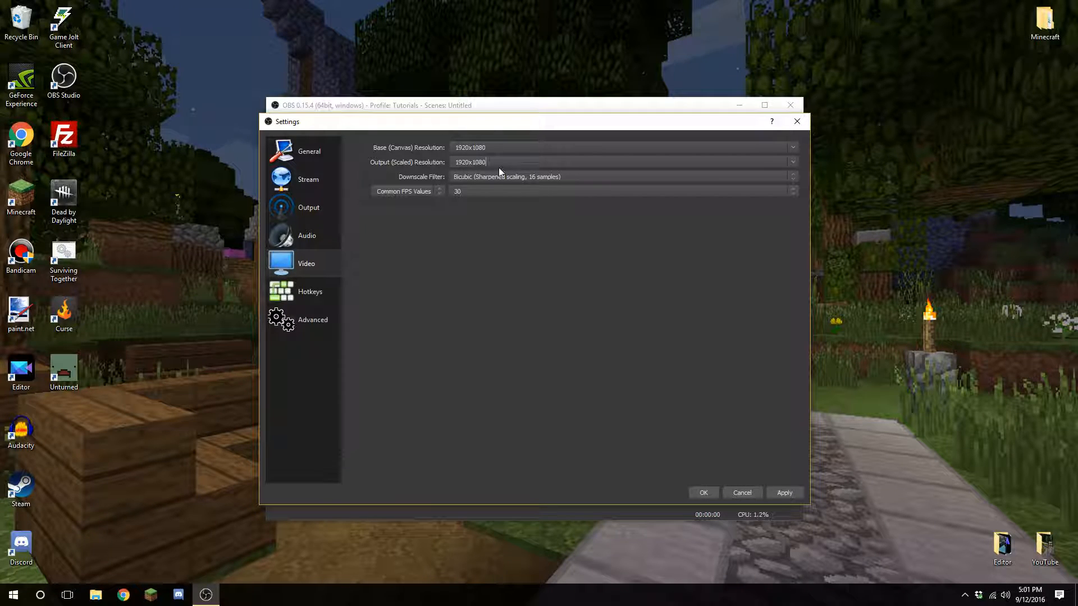
Examine the Bilinear, Bicubic and Lanczos options of the downscale filter.
{"action": "left_click", "coordinate": [476, 177]}
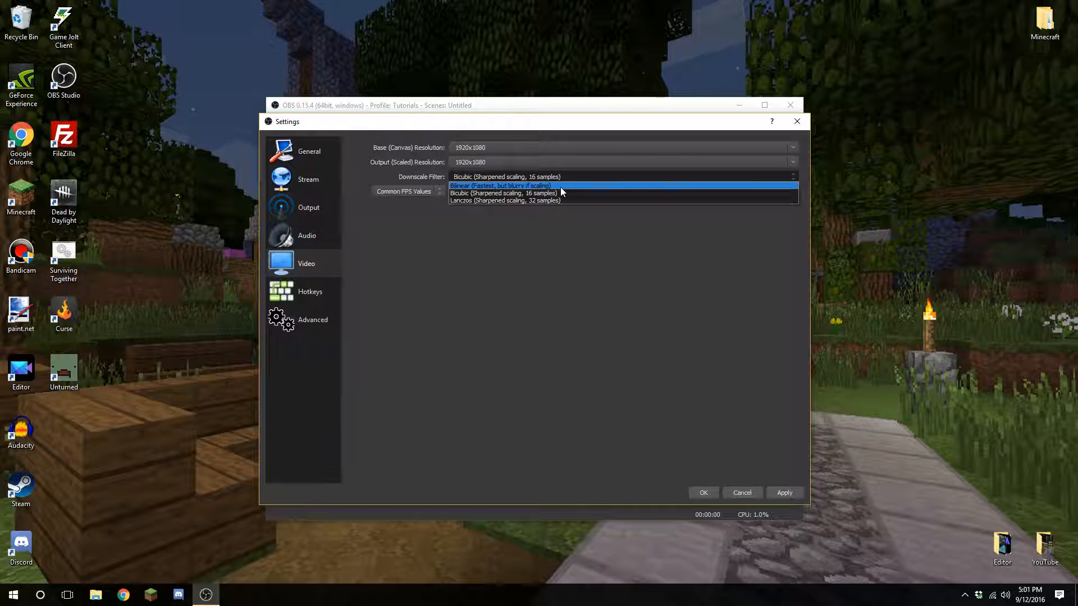
{"action": "left_click", "coordinate": [493, 282]}
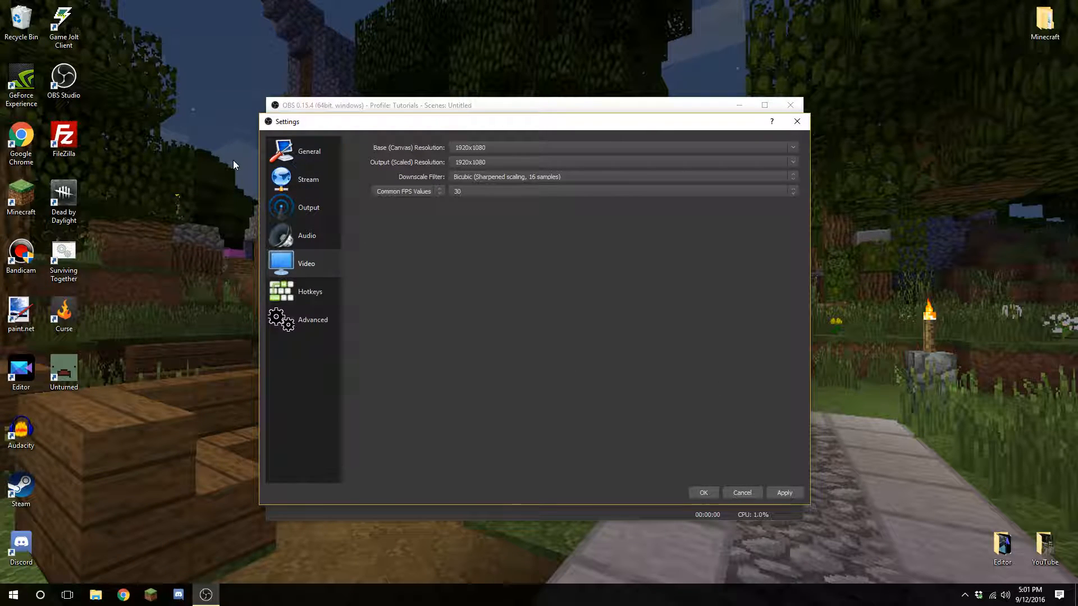
{"action": "left_click", "coordinate": [506, 176]}
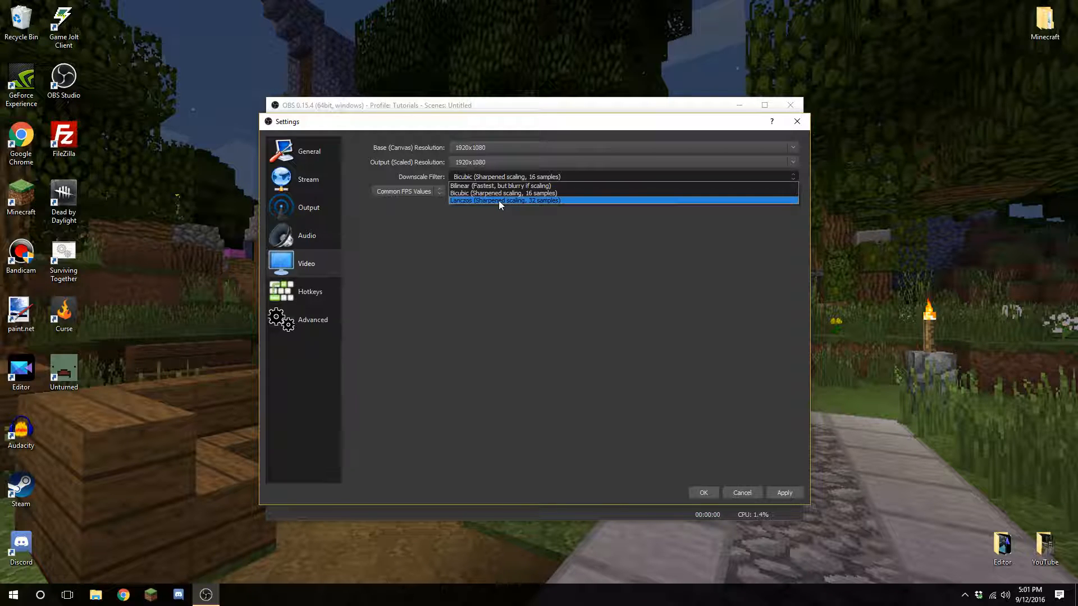
{"action": "left_click", "coordinate": [537, 177]}
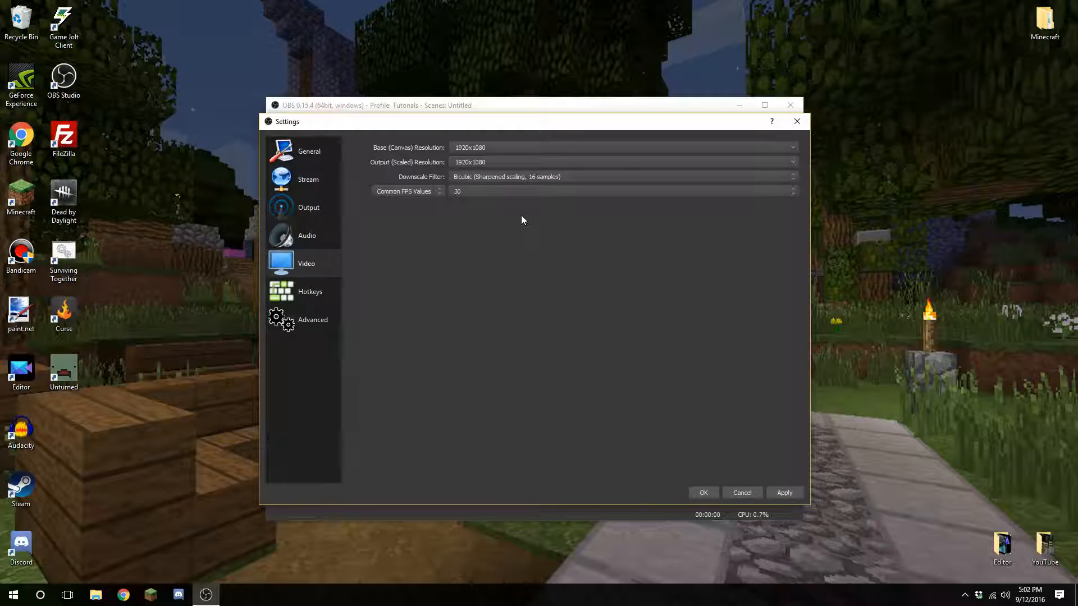
{"action": "left_click", "coordinate": [587, 176]}
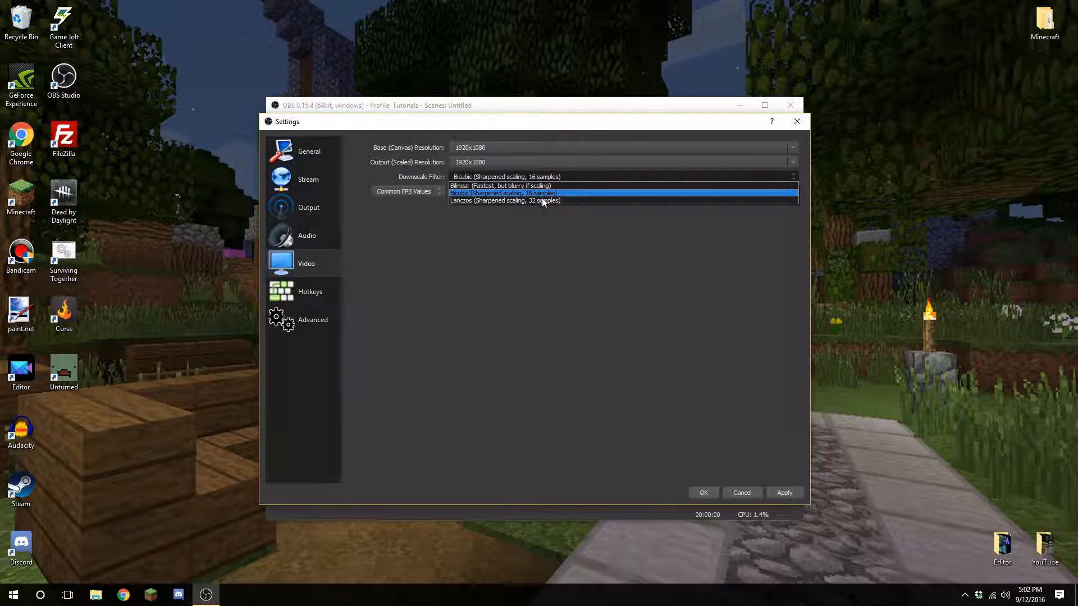
{"action": "left_click", "coordinate": [577, 175]}
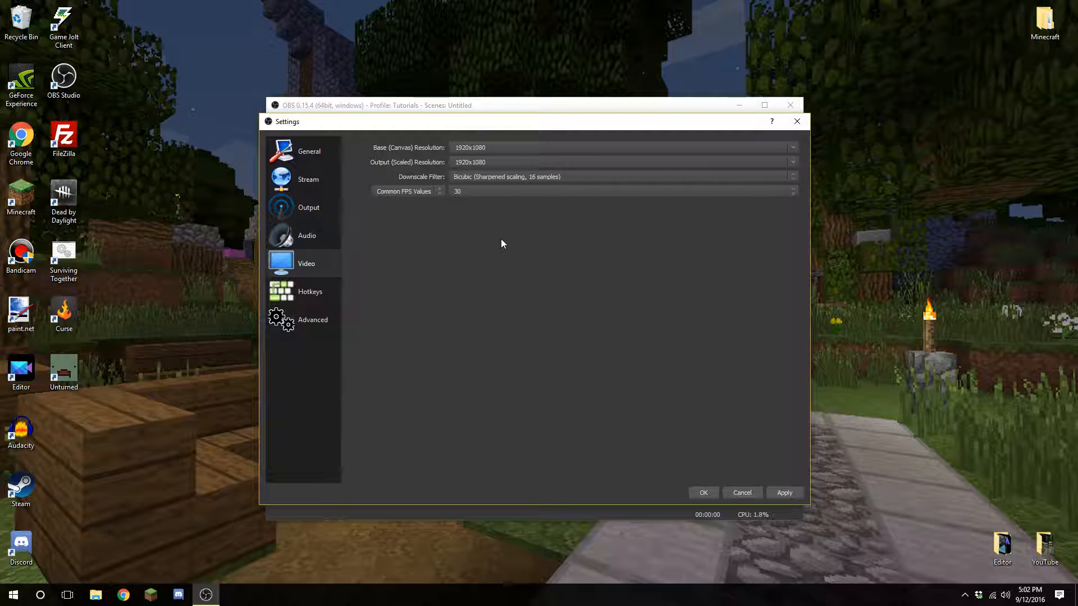
{"action": "left_click", "coordinate": [605, 177]}
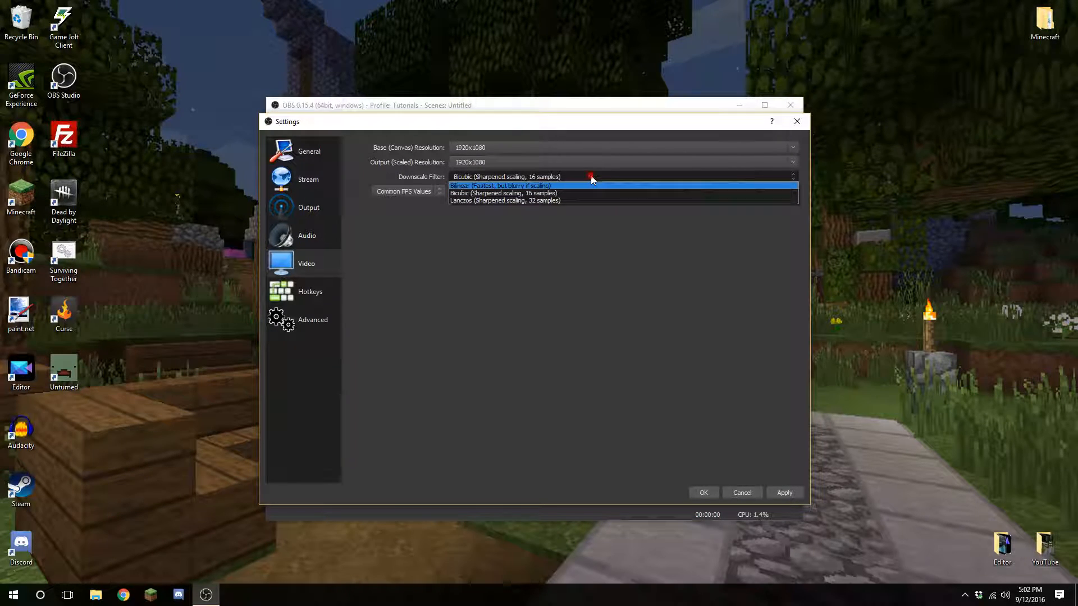
Keep Common FPS Values as the frame rate type in the video settings and set the frame rate to 29.97.
{"action": "left_click", "coordinate": [427, 191]}
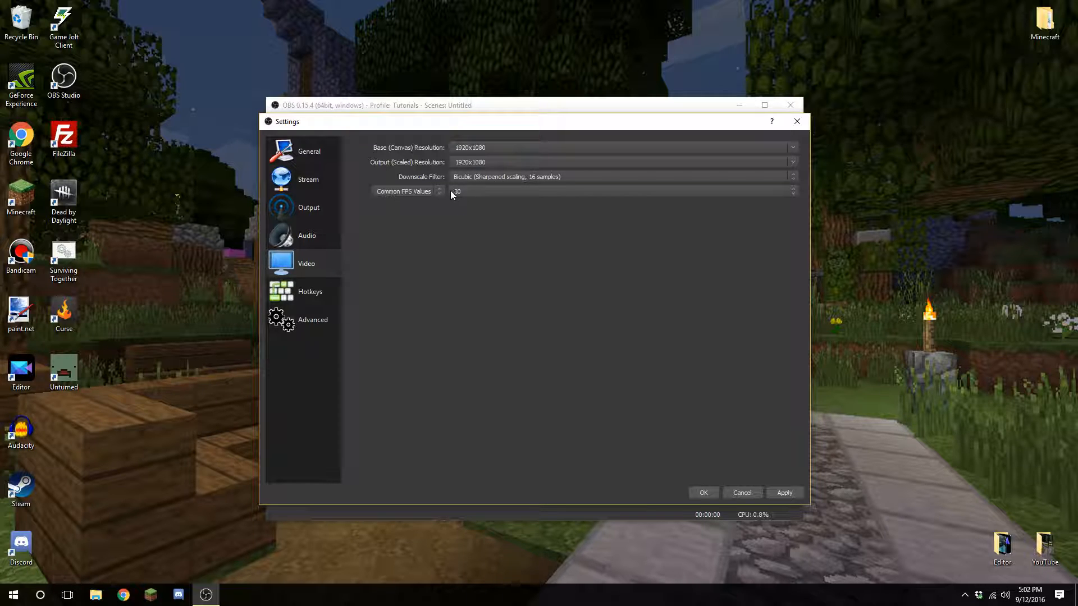
{"action": "left_click", "coordinate": [423, 192]}
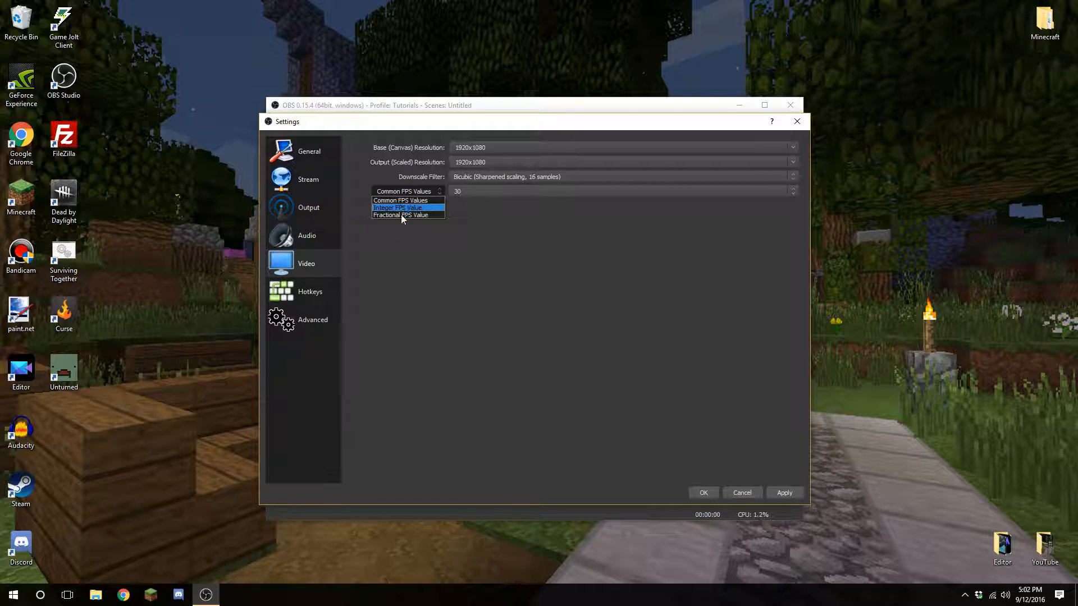
{"action": "left_click", "coordinate": [403, 200]}
{"action": "left_click", "coordinate": [522, 189]}
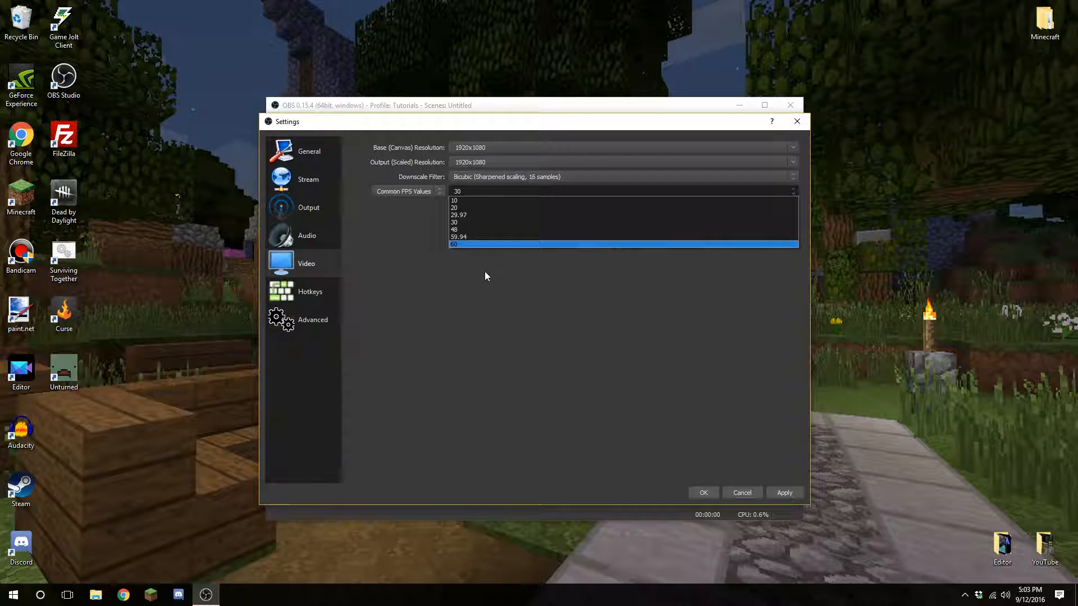
{"action": "left_click", "coordinate": [479, 219]}
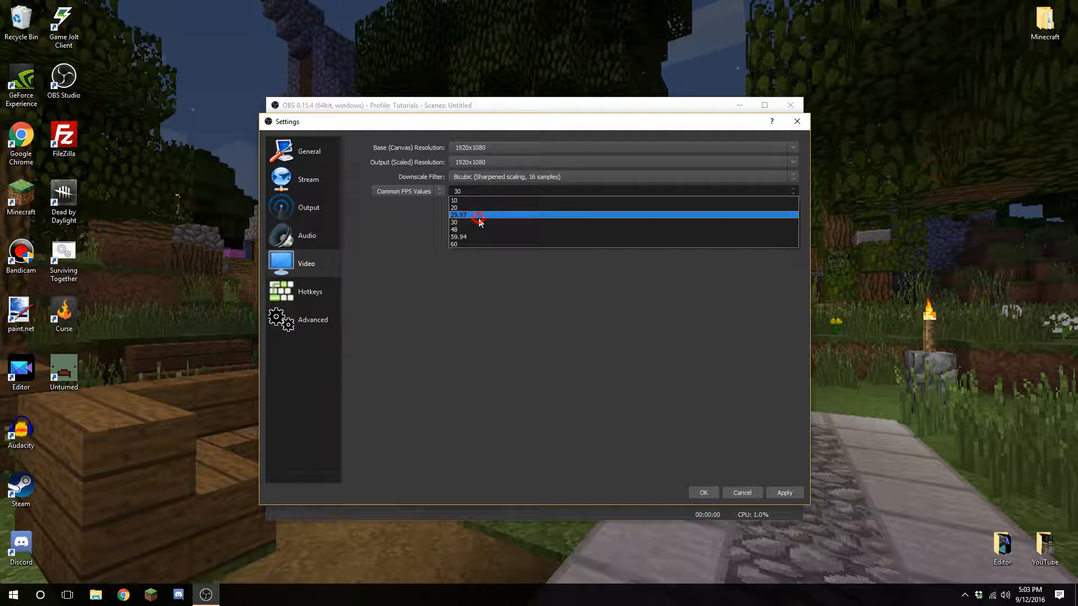
{"action": "left_click", "coordinate": [489, 192]}
{"action": "left_click", "coordinate": [489, 191]}
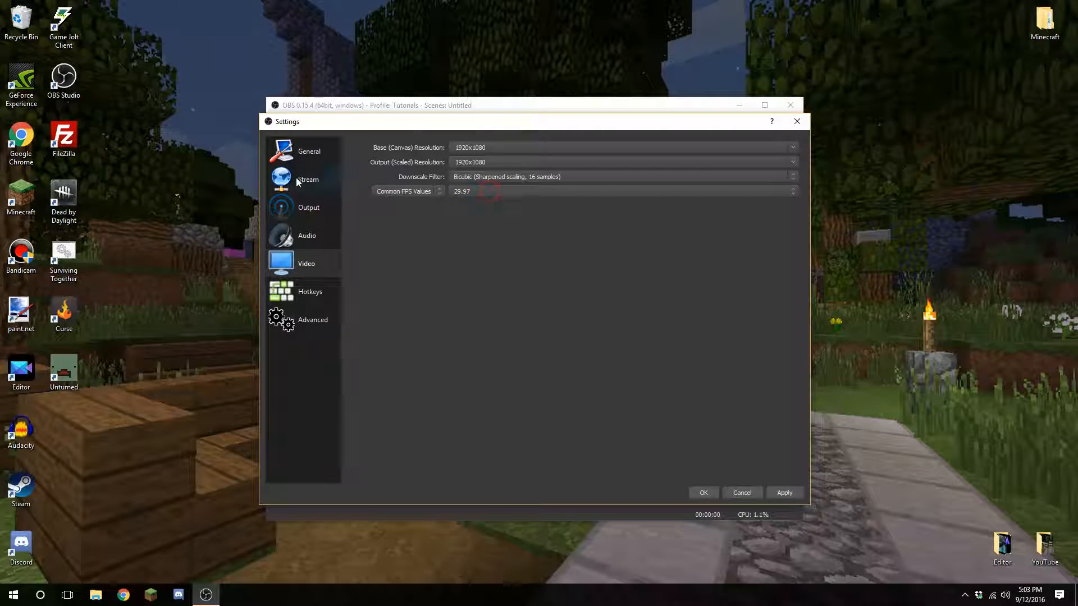
Try Num * and G as the Start Recording hotkey in the hotkey settings, clearing each assignment.
{"action": "left_click", "coordinate": [314, 302]}
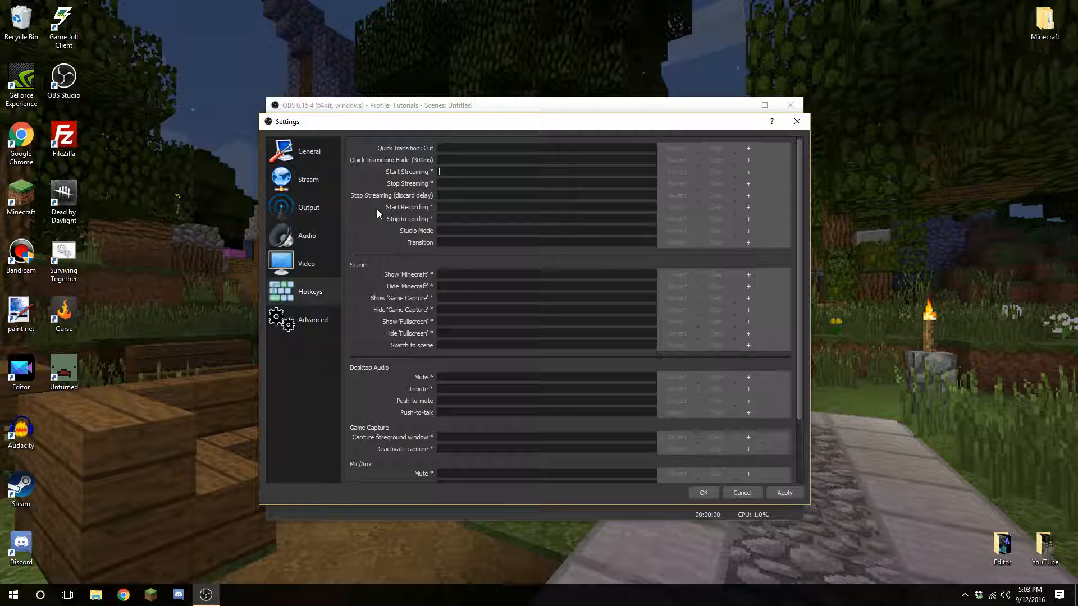
{"action": "left_click", "coordinate": [325, 141]}
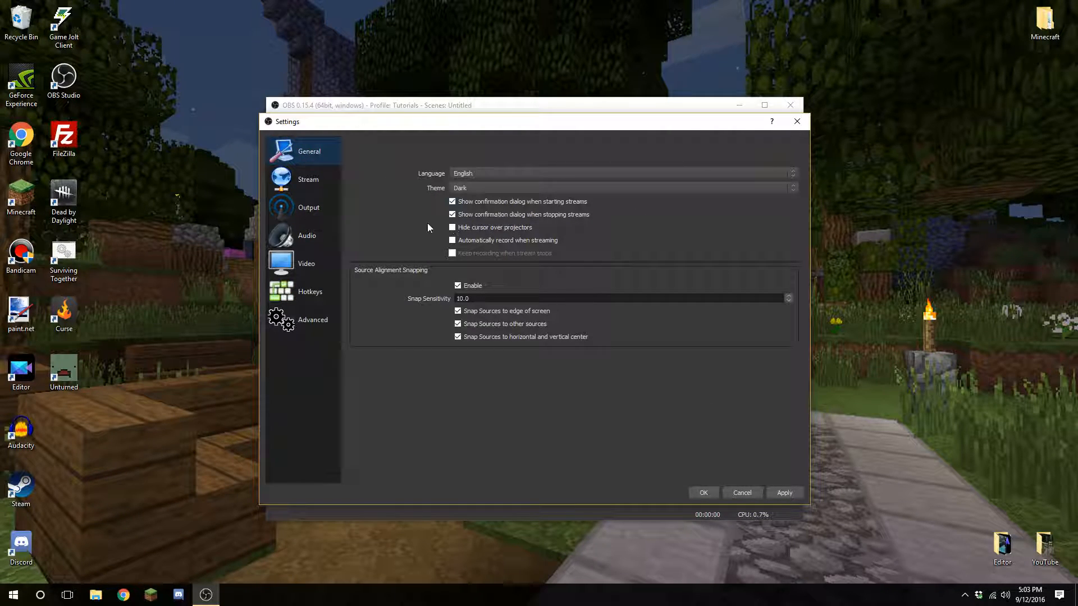
{"action": "left_click", "coordinate": [301, 292]}
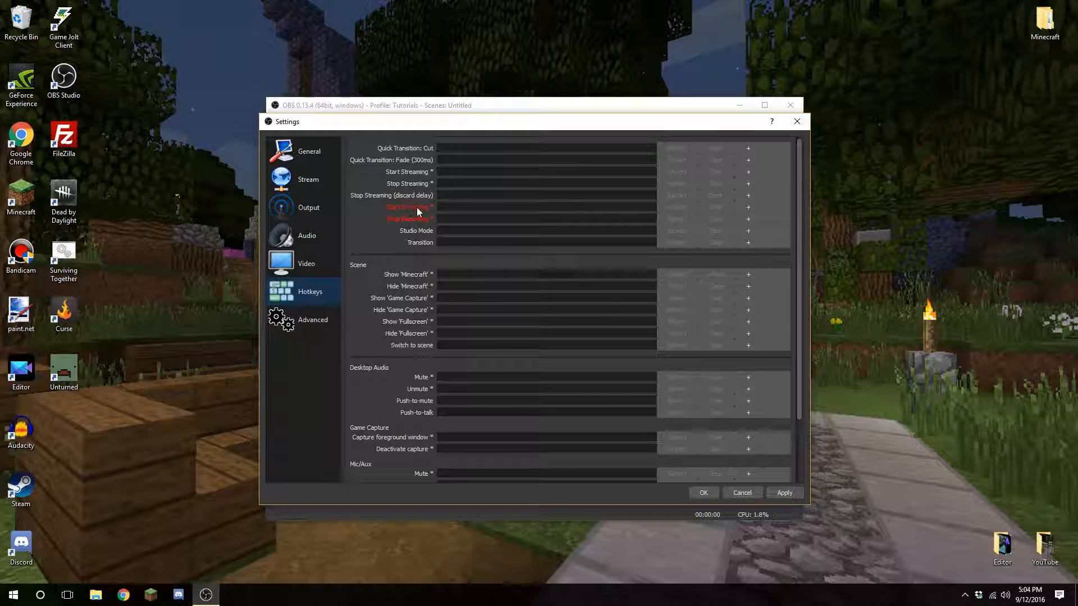
{"action": "left_click", "coordinate": [445, 206]}
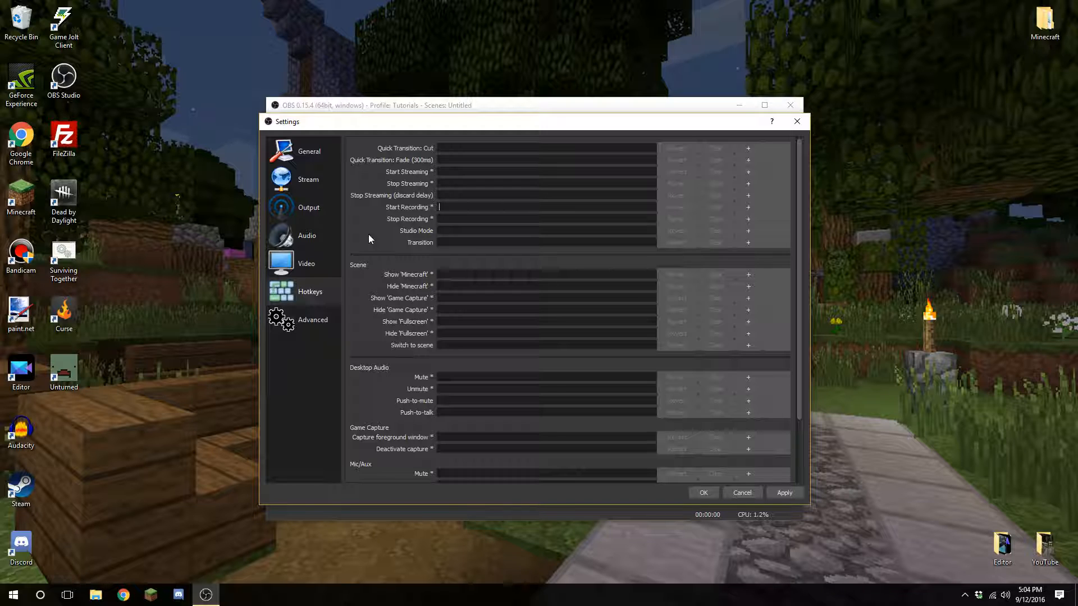
{"action": "key", "text": "KP_Multiply"}
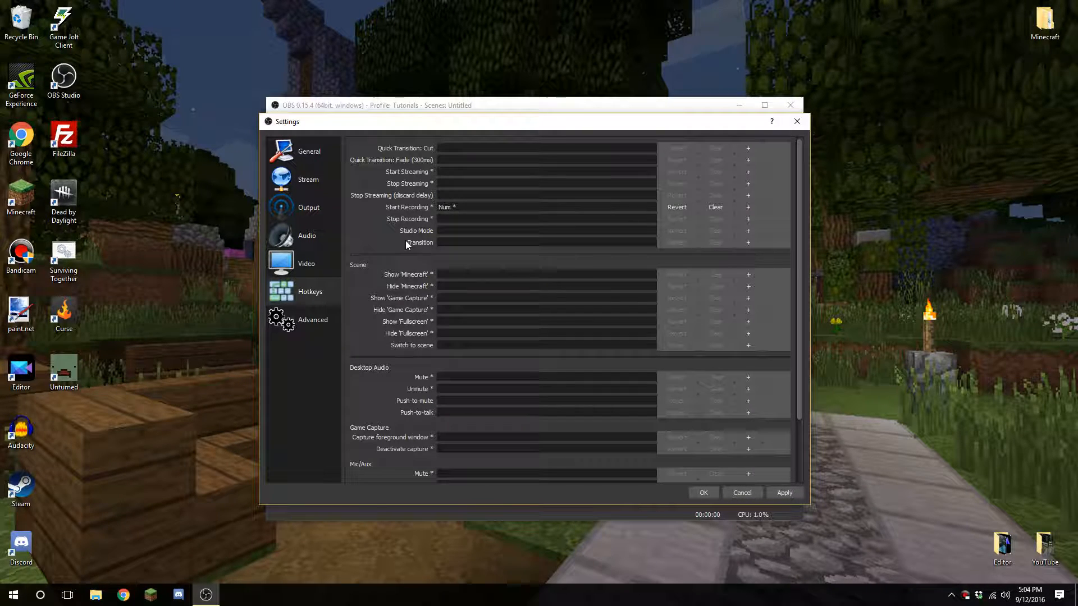
{"action": "left_click", "coordinate": [712, 207]}
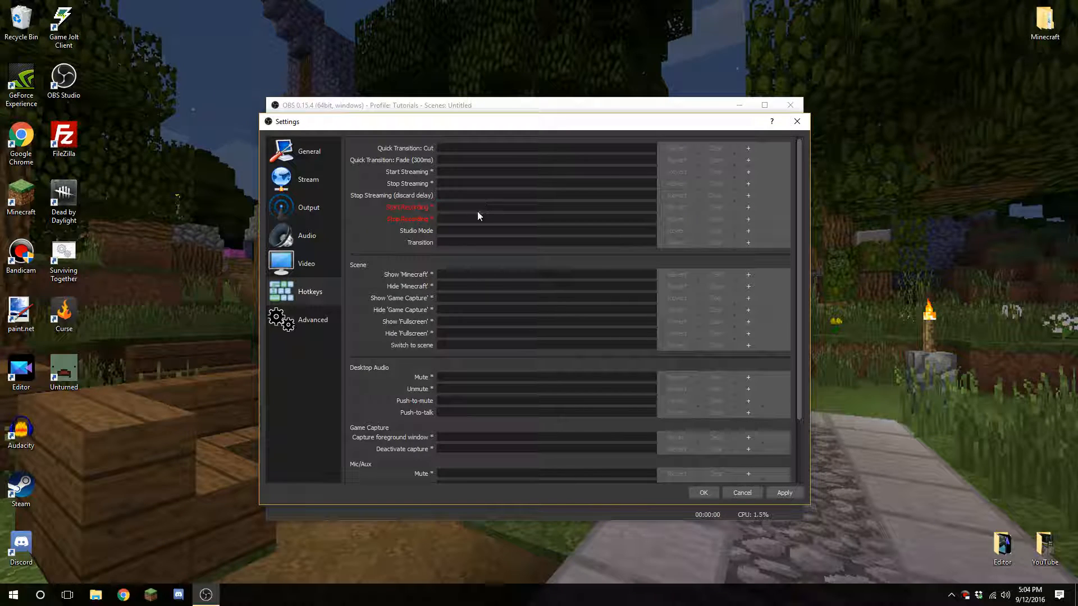
{"action": "key", "text": "g"}
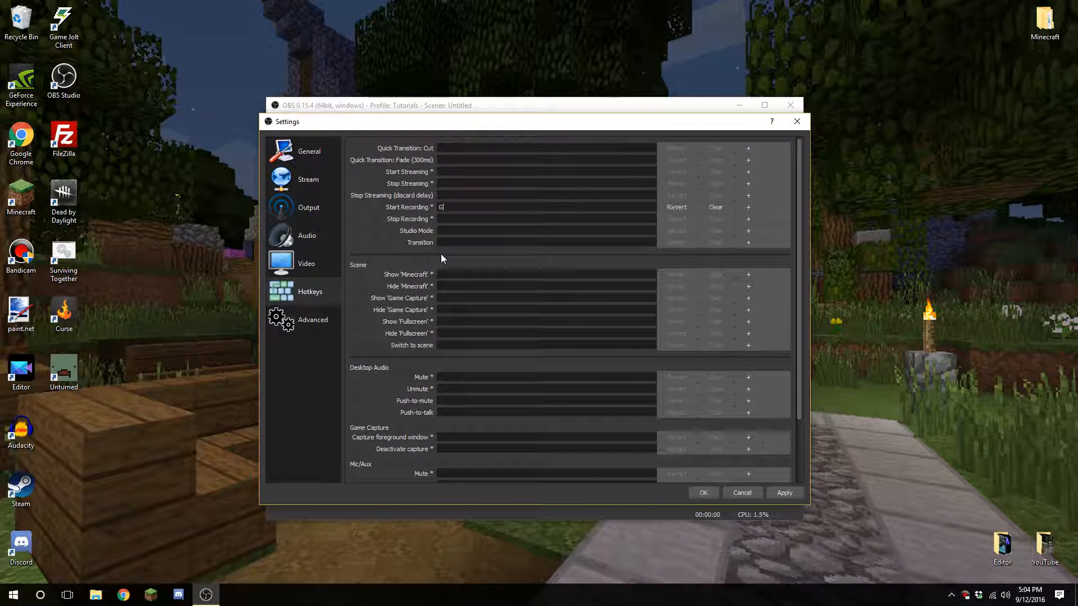
{"action": "left_click", "coordinate": [714, 207]}
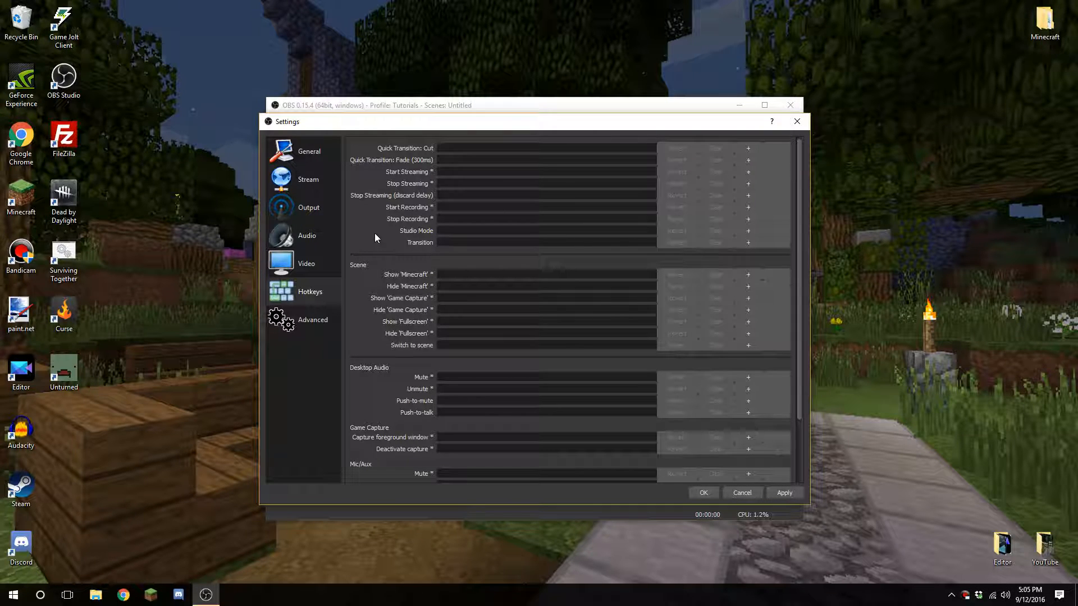
Assign Right as the Transition hotkey and review the remaining scene, audio and capture hotkeys.
{"action": "left_click", "coordinate": [463, 243]}
{"action": "key", "text": "Right"}
{"action": "left_click", "coordinate": [446, 148]}
{"action": "left_click", "coordinate": [461, 161]}
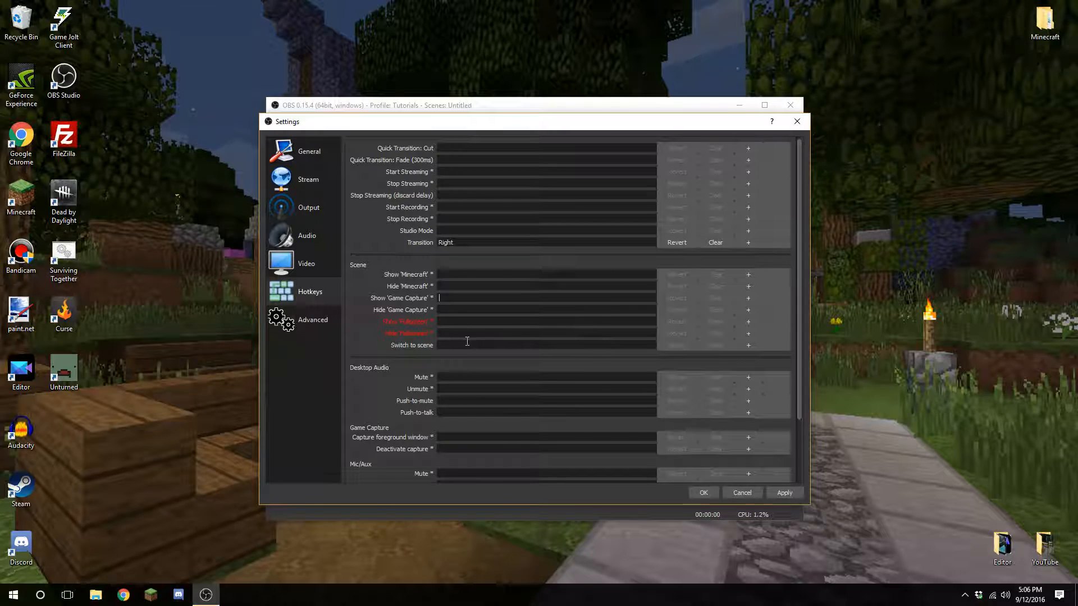
{"action": "left_click", "coordinate": [449, 389]}
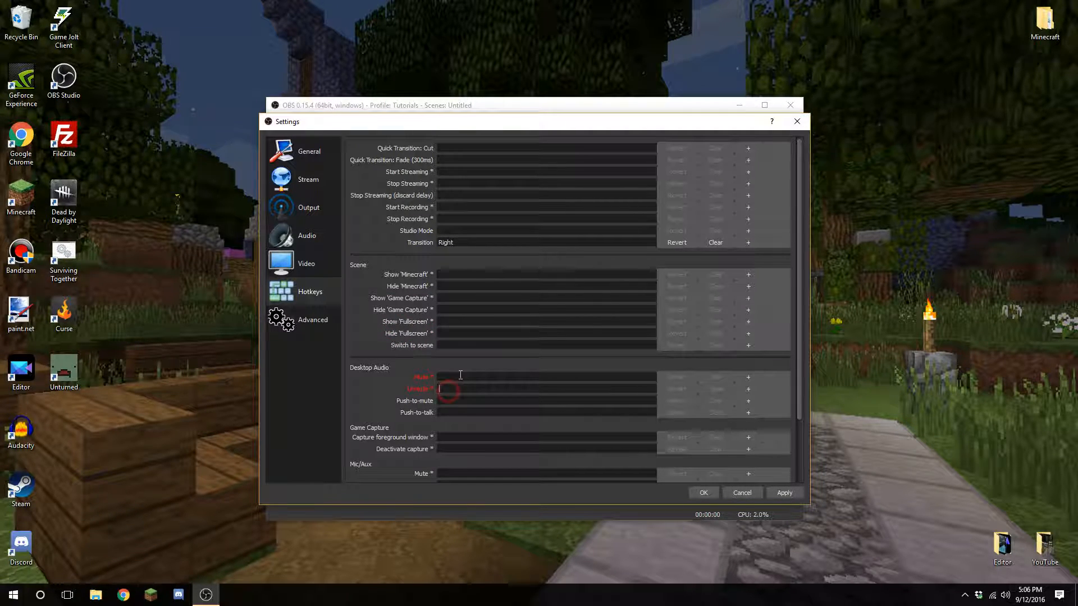
{"action": "scroll", "coordinate": [384, 436], "scroll_direction": "down", "scroll_amount": 2}
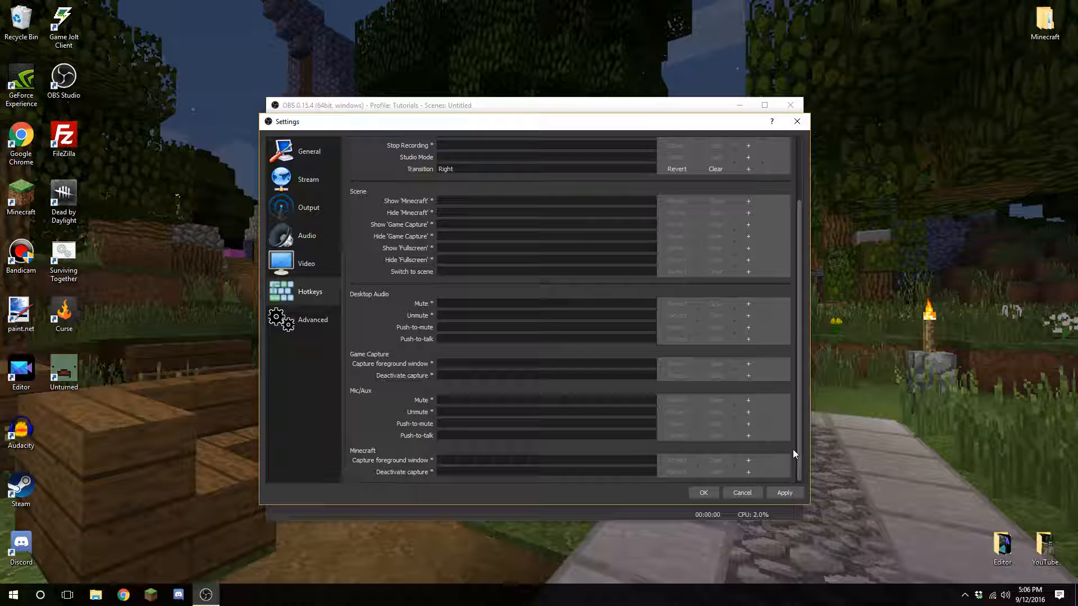
{"action": "scroll", "coordinate": [446, 314], "scroll_direction": "up", "scroll_amount": 2}
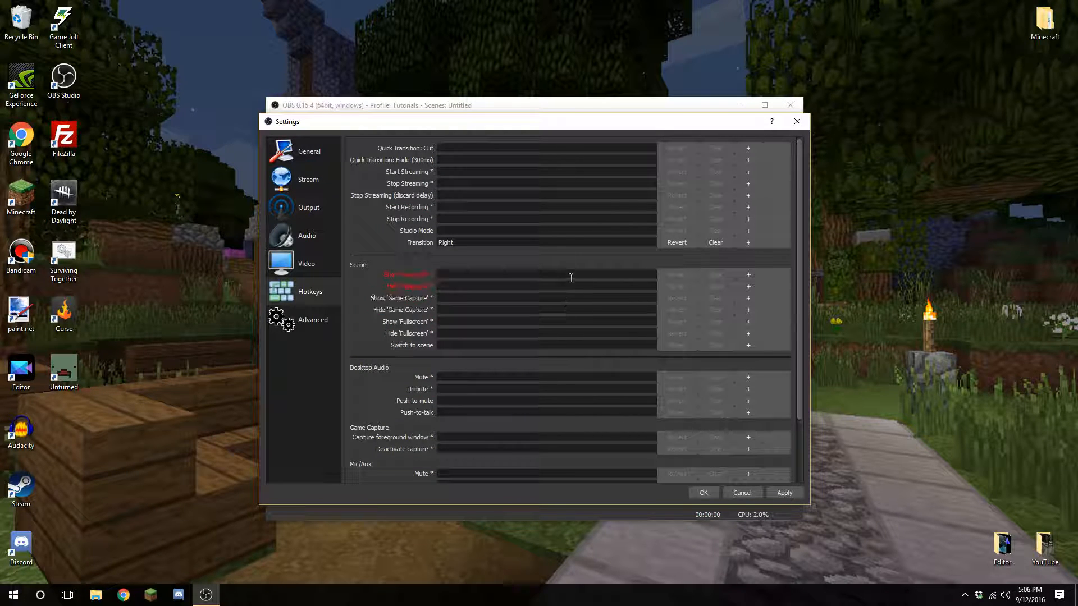
Try Idle as the Process Priority in the advanced settings, return it to Normal, and save the settings.
{"action": "left_click", "coordinate": [311, 320]}
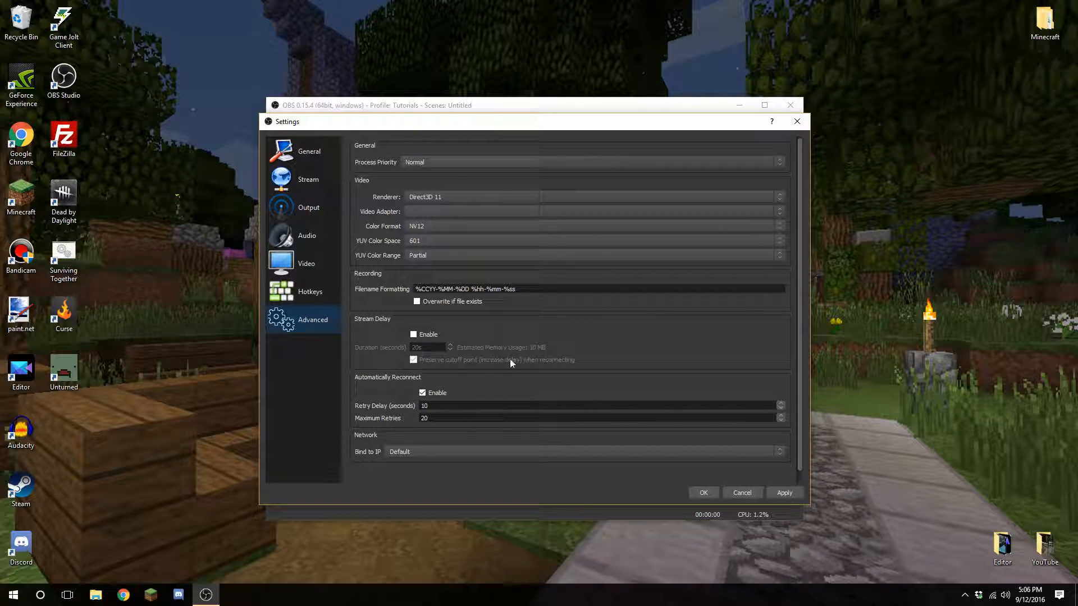
{"action": "left_click", "coordinate": [470, 162]}
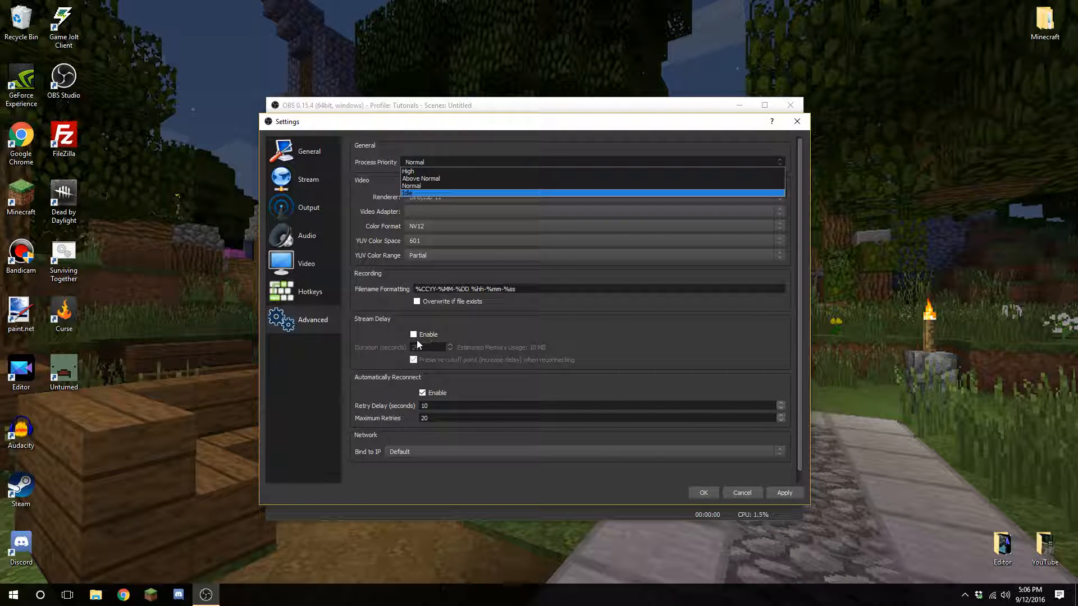
{"action": "left_click", "coordinate": [434, 185]}
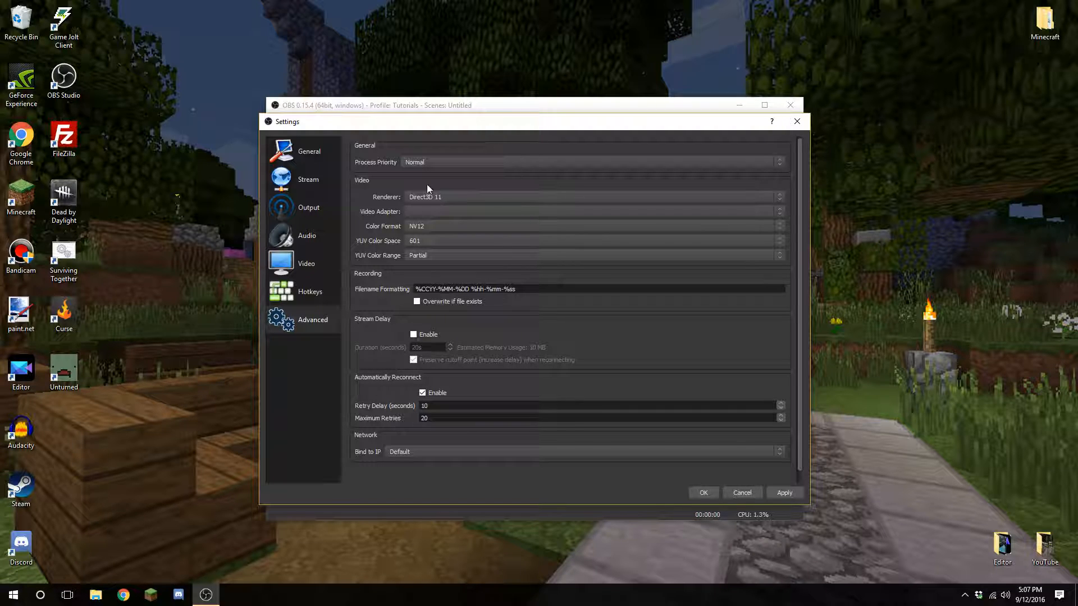
{"action": "left_click", "coordinate": [436, 163]}
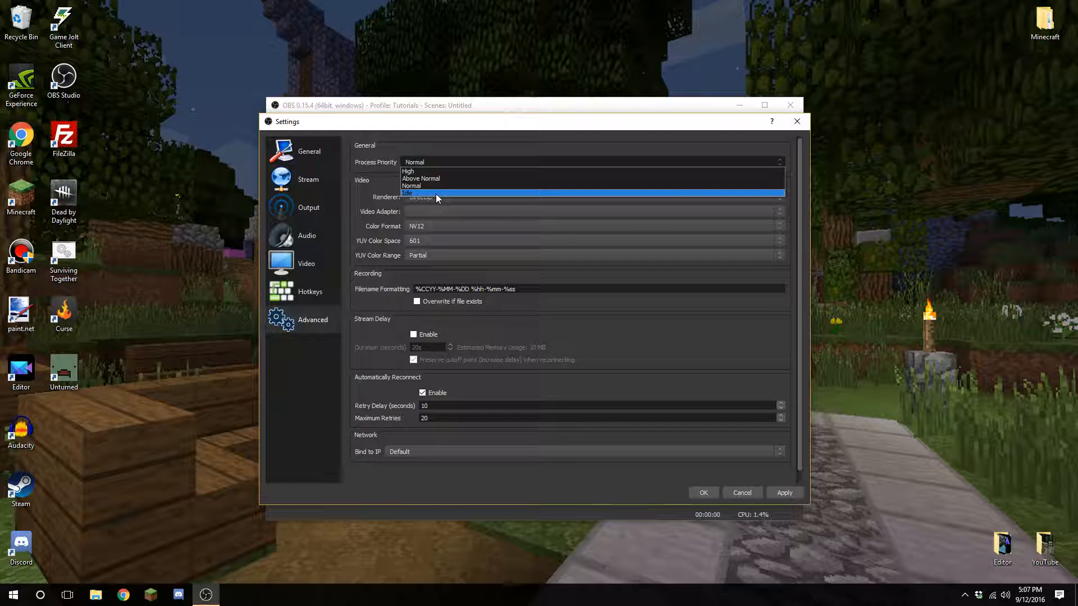
{"action": "left_click", "coordinate": [436, 194]}
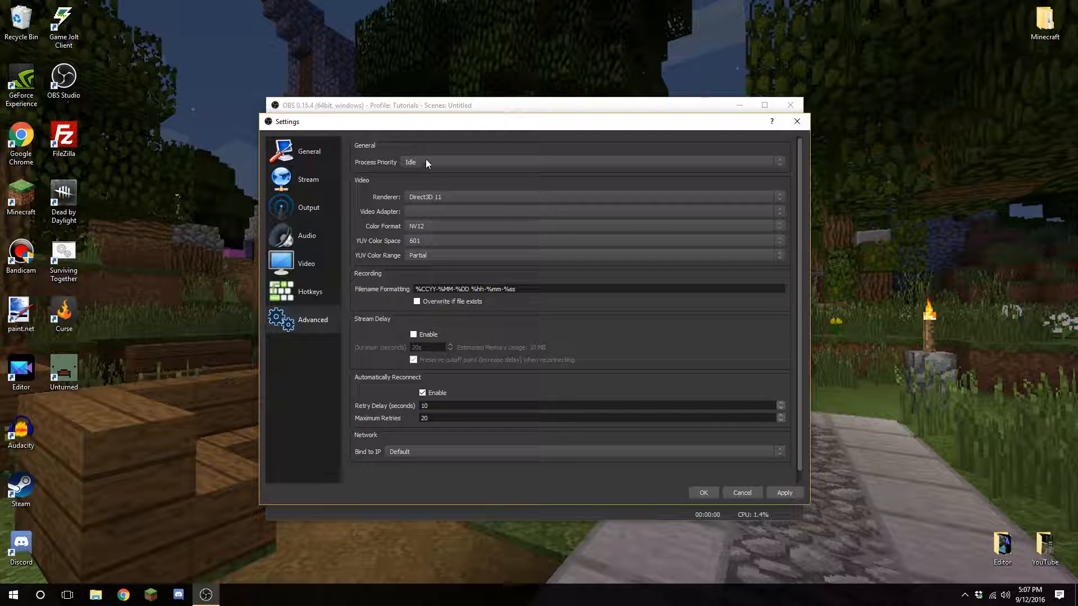
{"action": "left_click", "coordinate": [426, 161]}
{"action": "left_click", "coordinate": [425, 162]}
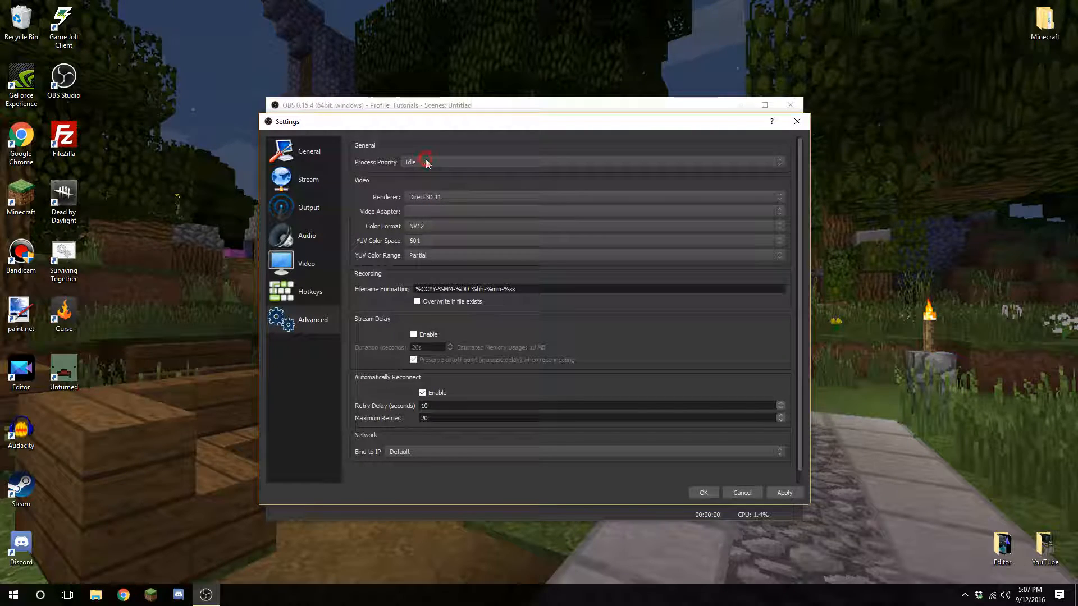
{"action": "left_click", "coordinate": [425, 163]}
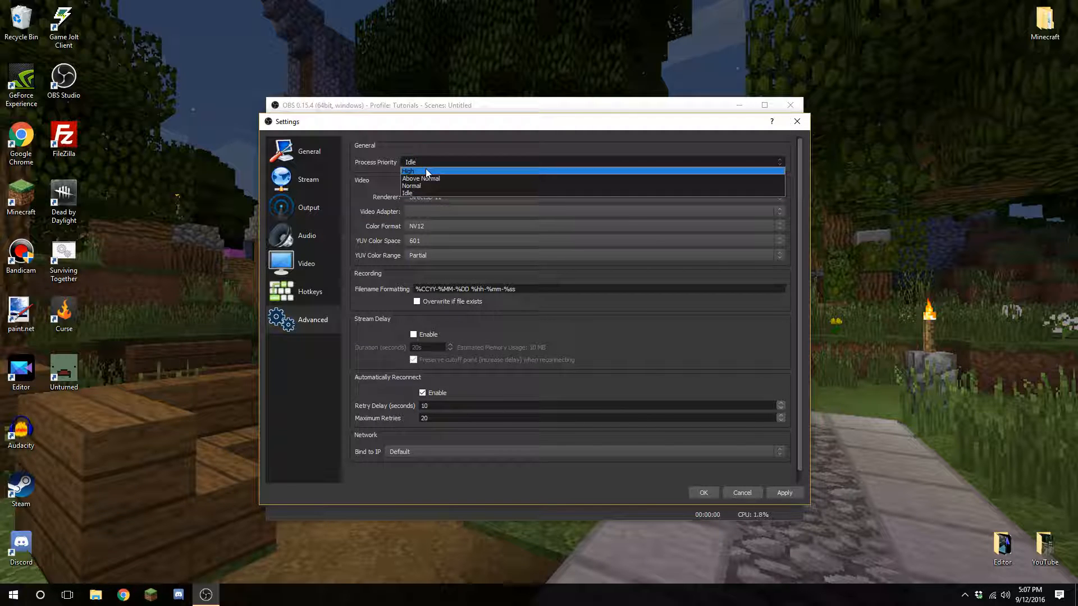
{"action": "left_click", "coordinate": [440, 185]}
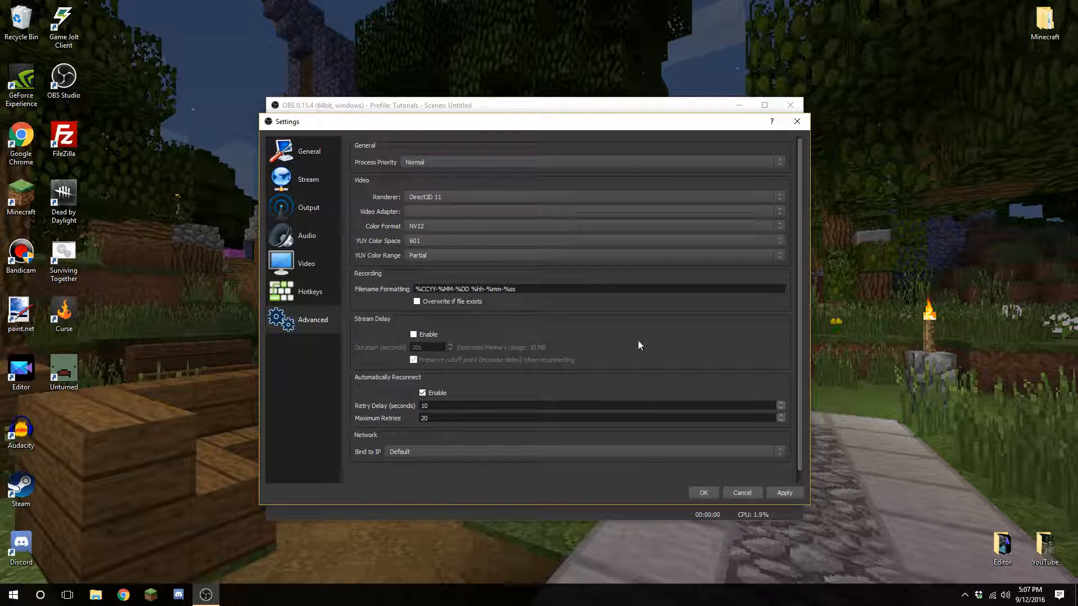
{"action": "left_click", "coordinate": [704, 492]}
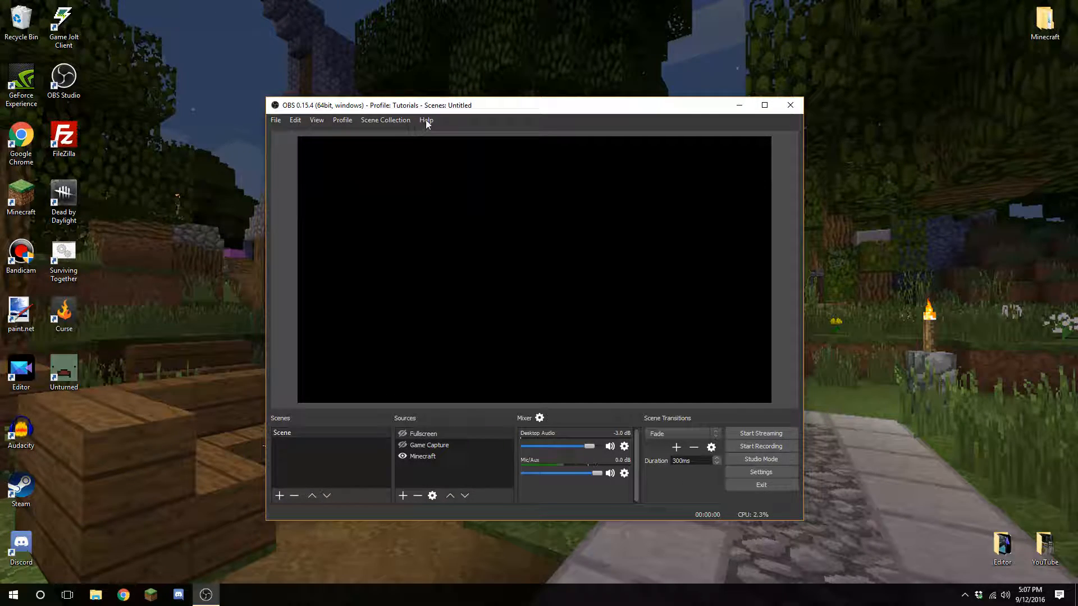
{"action": "left_click", "coordinate": [382, 120]}
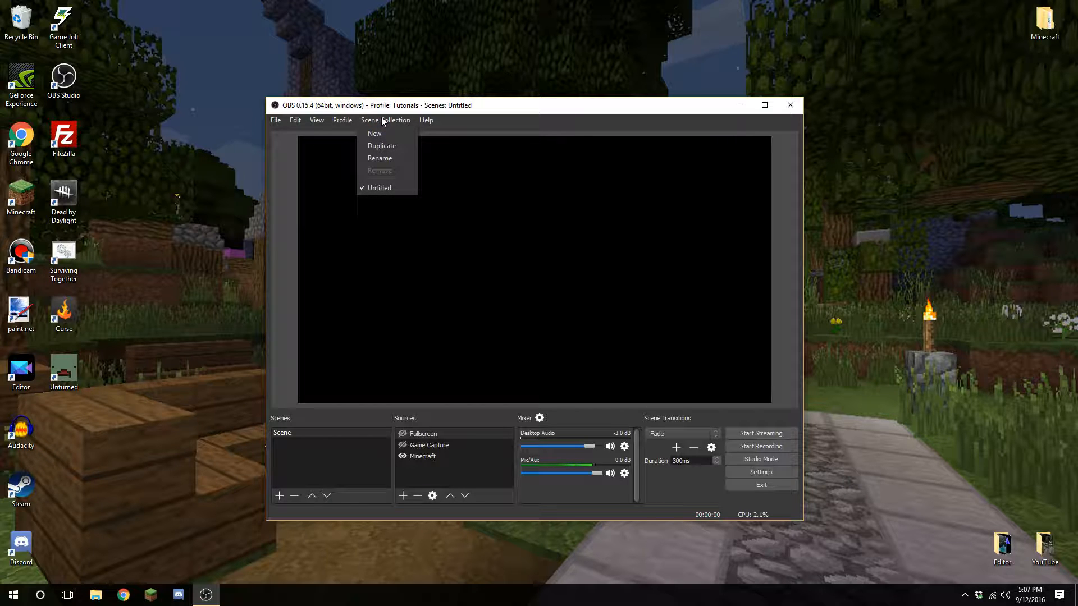
{"action": "left_click", "coordinate": [381, 118]}
{"action": "left_click", "coordinate": [298, 446]}
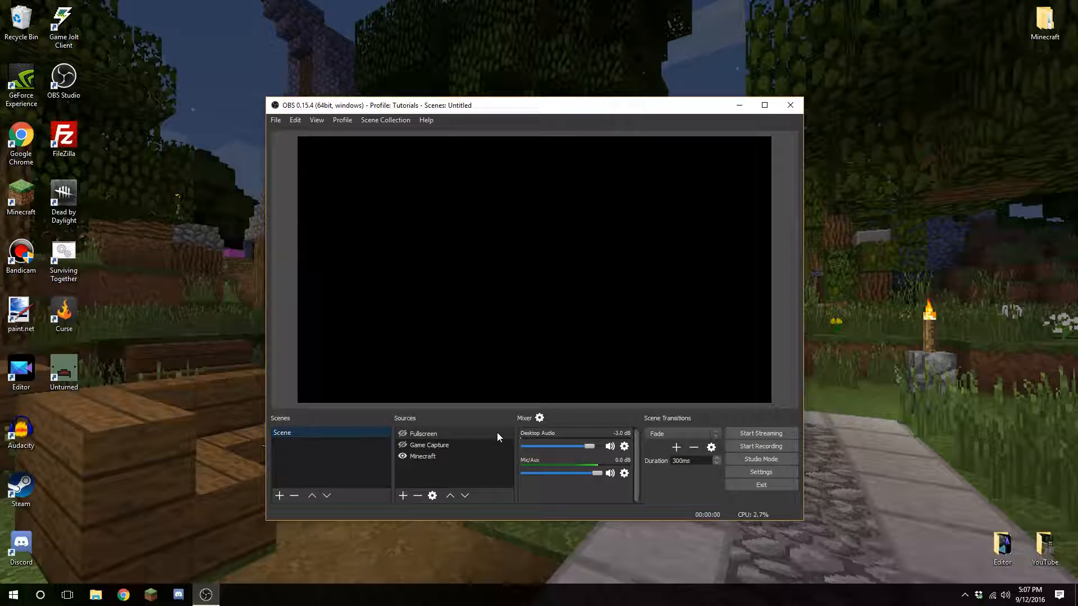
Try downmixing Mic/Aux to mono in the advanced audio properties, turn it off again, and review the sync offset and track options.
{"action": "left_click", "coordinate": [540, 419]}
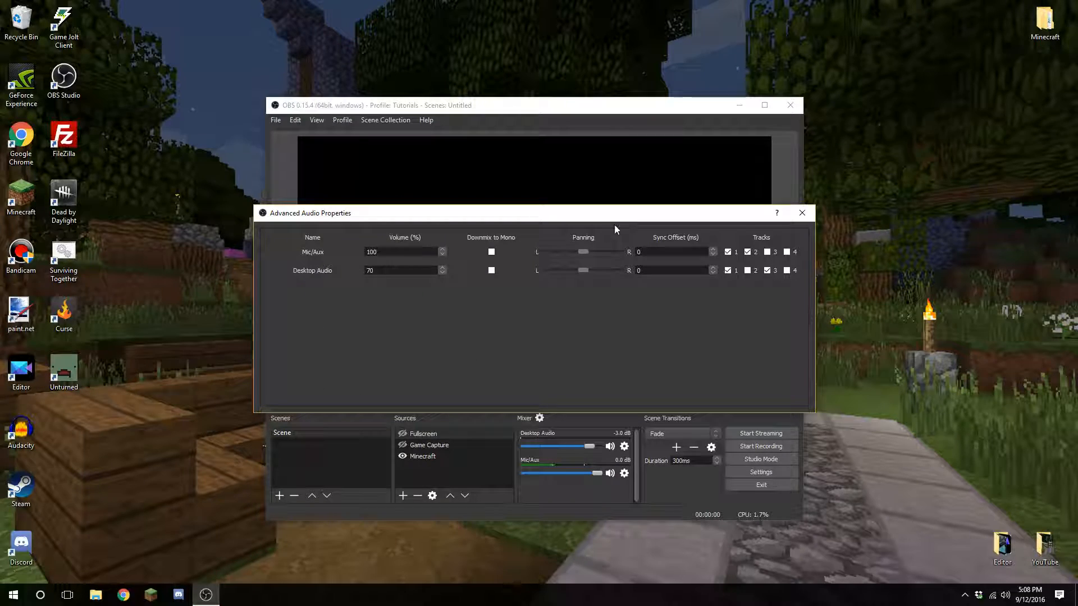
{"action": "left_click", "coordinate": [492, 253]}
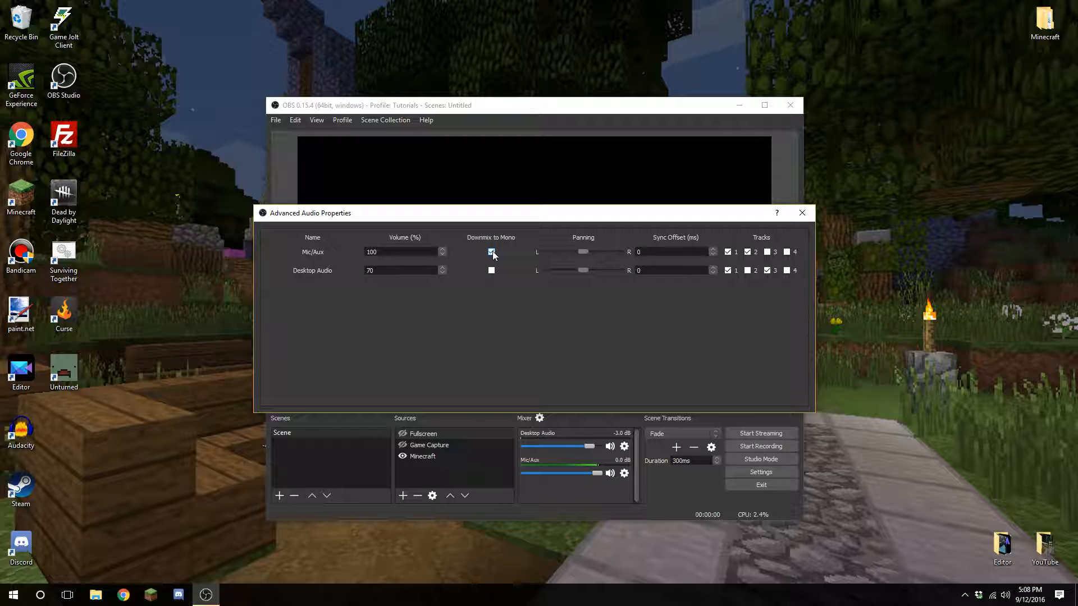
{"action": "left_click", "coordinate": [490, 253]}
{"action": "left_click", "coordinate": [727, 270]}
{"action": "left_click", "coordinate": [685, 272]}
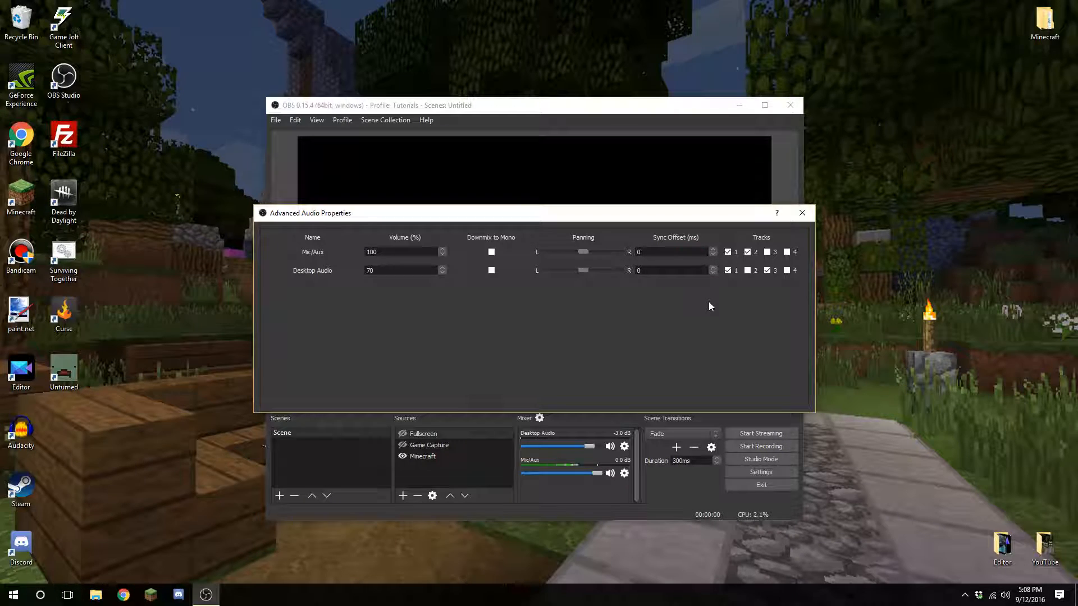
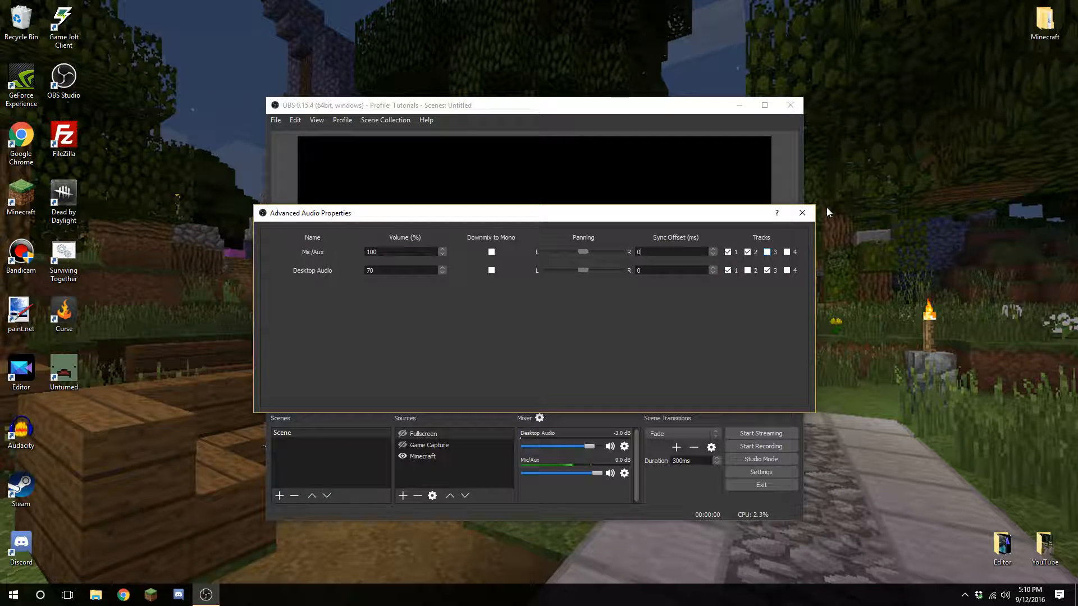
{"action": "left_click", "coordinate": [802, 213]}
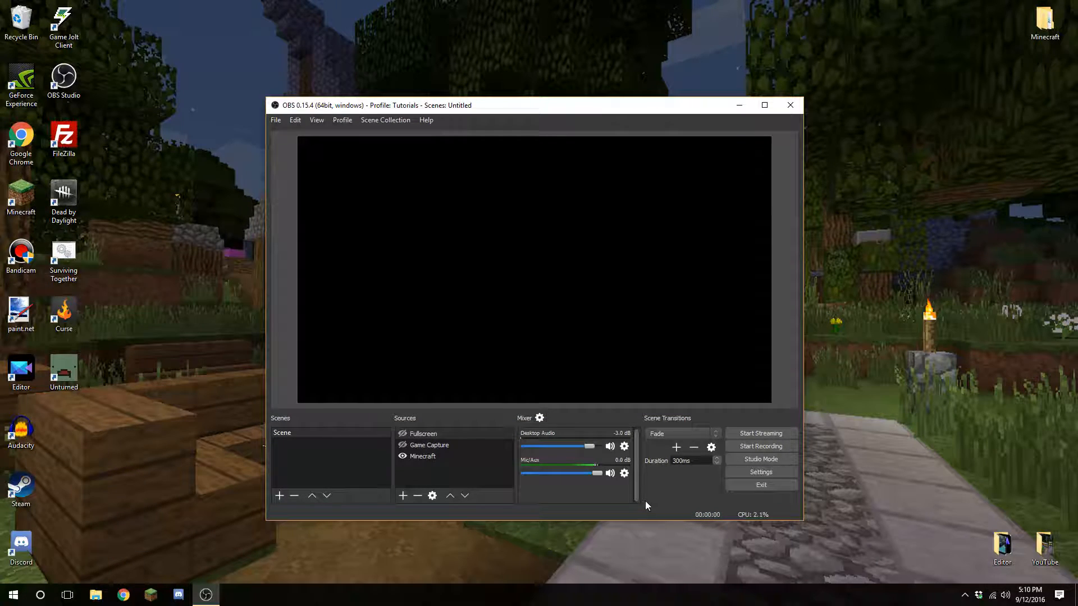
Review the device options in the Desktop Audio properties and close them without changes.
{"action": "left_click", "coordinate": [623, 447]}
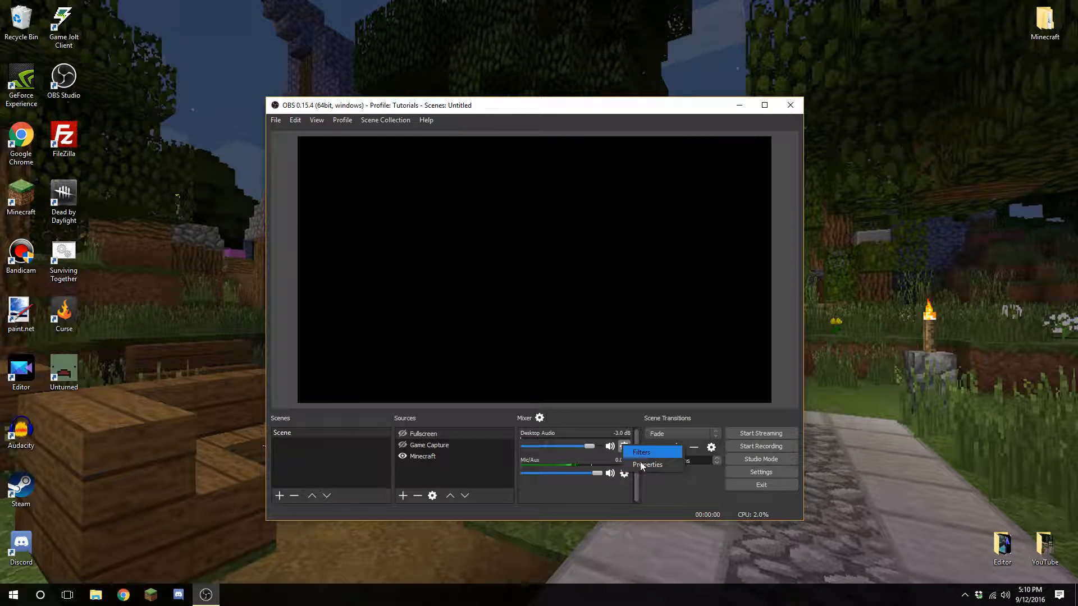
{"action": "left_click", "coordinate": [659, 466]}
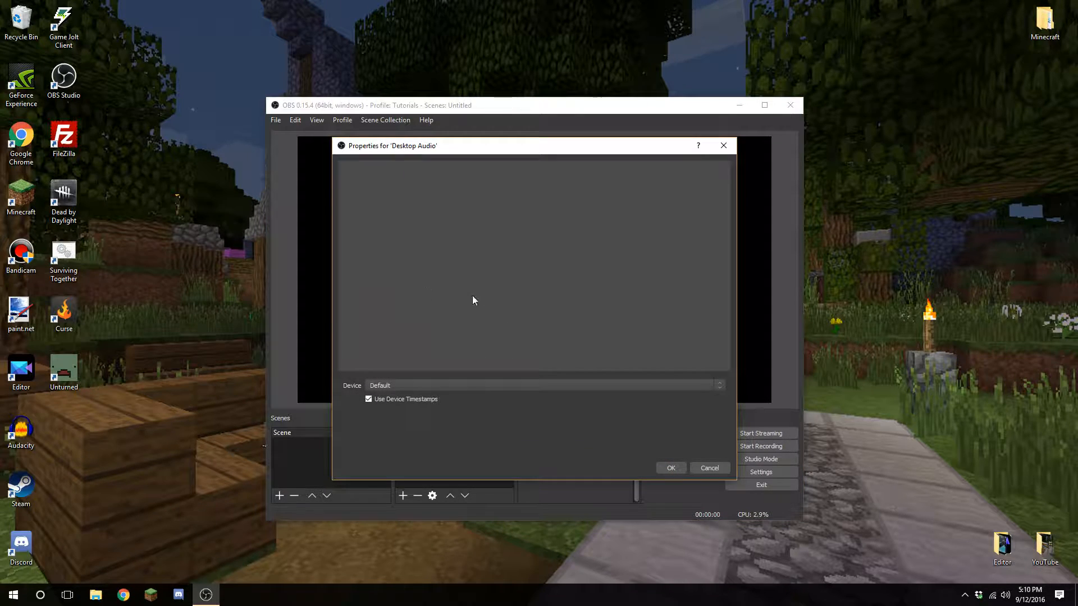
{"action": "left_click", "coordinate": [415, 387]}
{"action": "left_click", "coordinate": [418, 388]}
{"action": "left_click", "coordinate": [418, 387]}
{"action": "left_click", "coordinate": [420, 386]}
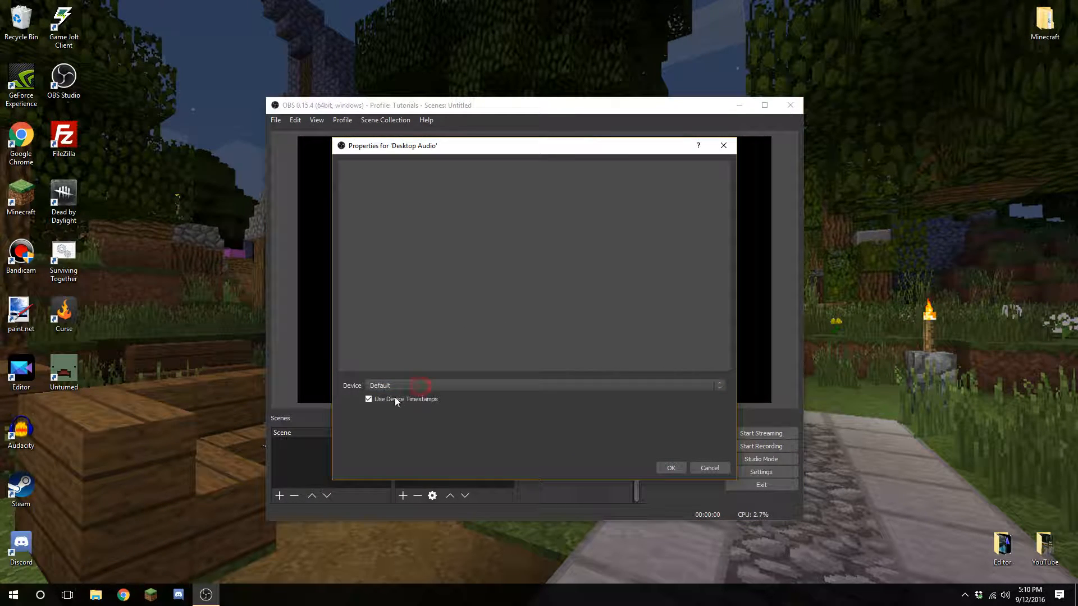
{"action": "left_click", "coordinate": [699, 467]}
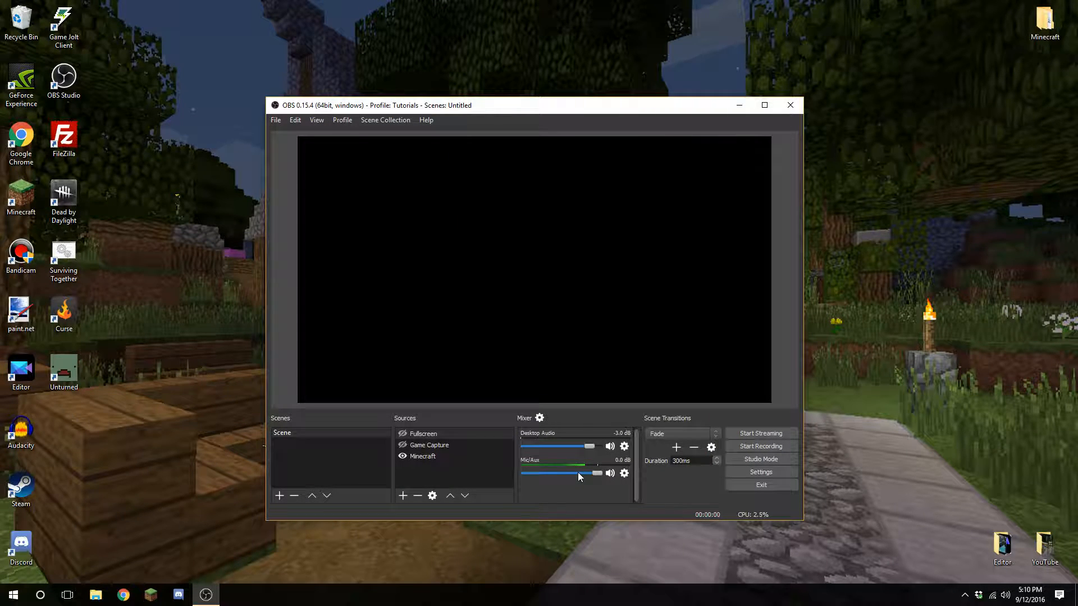
Add a new Window Capture source named OBS and check which windows it offers.
{"action": "left_click", "coordinate": [419, 477]}
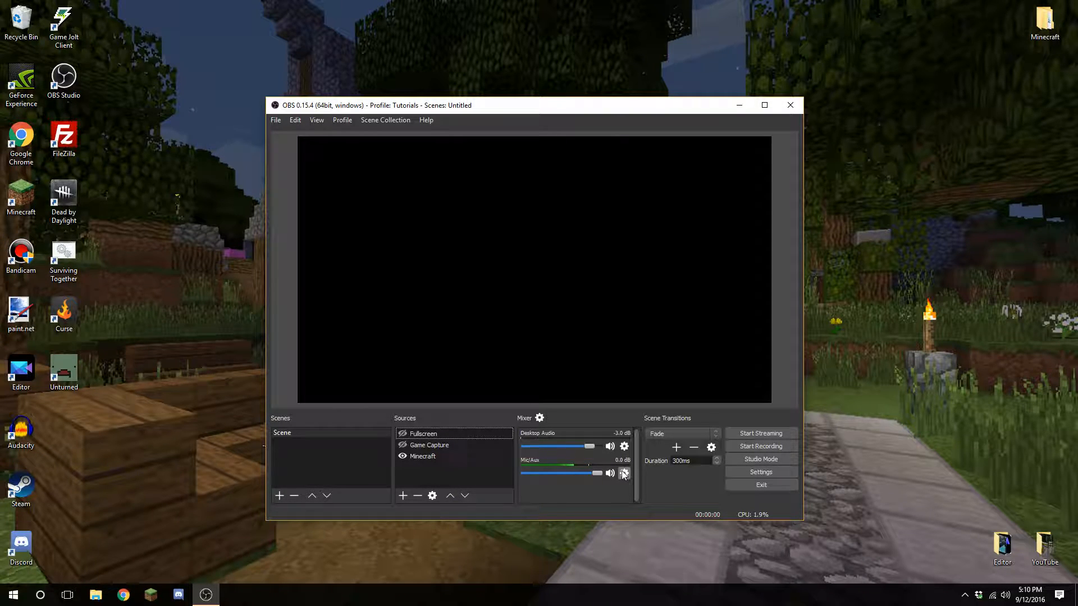
{"action": "left_click", "coordinate": [483, 470]}
{"action": "left_click", "coordinate": [403, 495]}
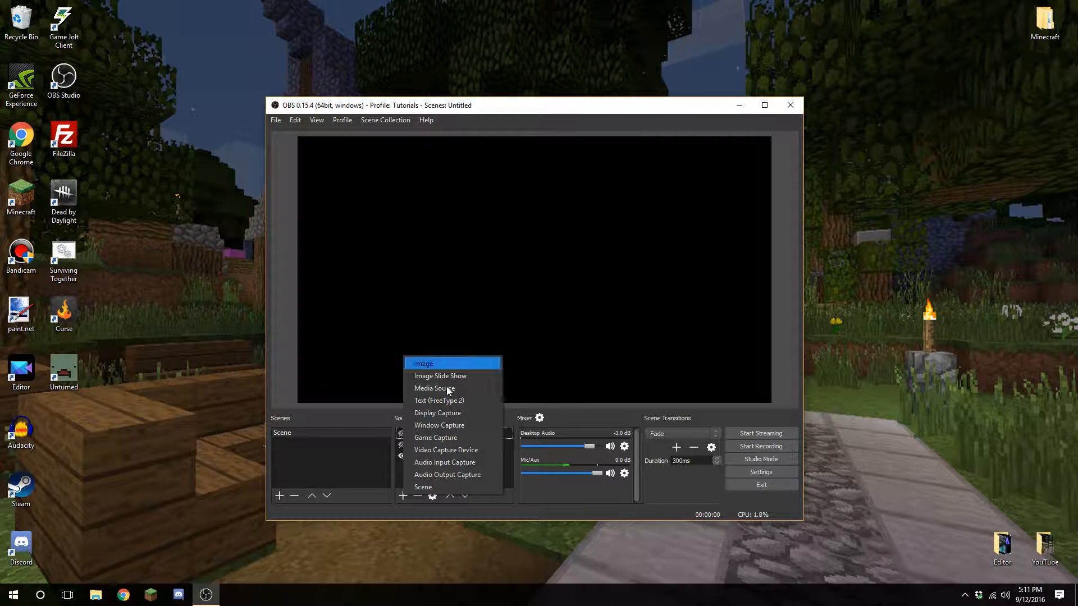
{"action": "left_click", "coordinate": [468, 426]}
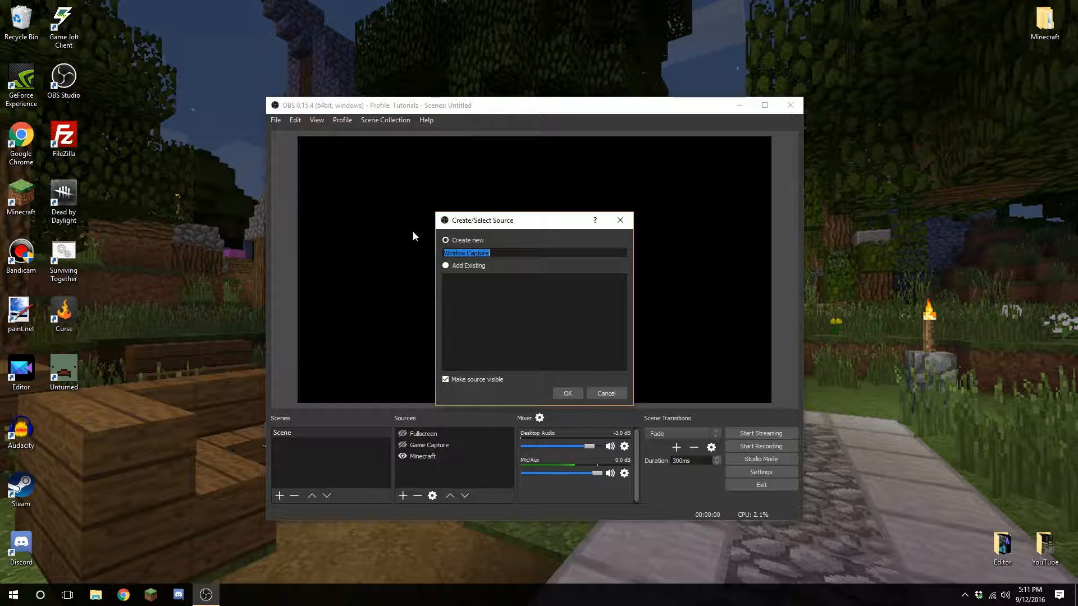
{"action": "type", "text": "OBS"}
{"action": "left_click", "coordinate": [567, 393]}
{"action": "left_click", "coordinate": [500, 386]}
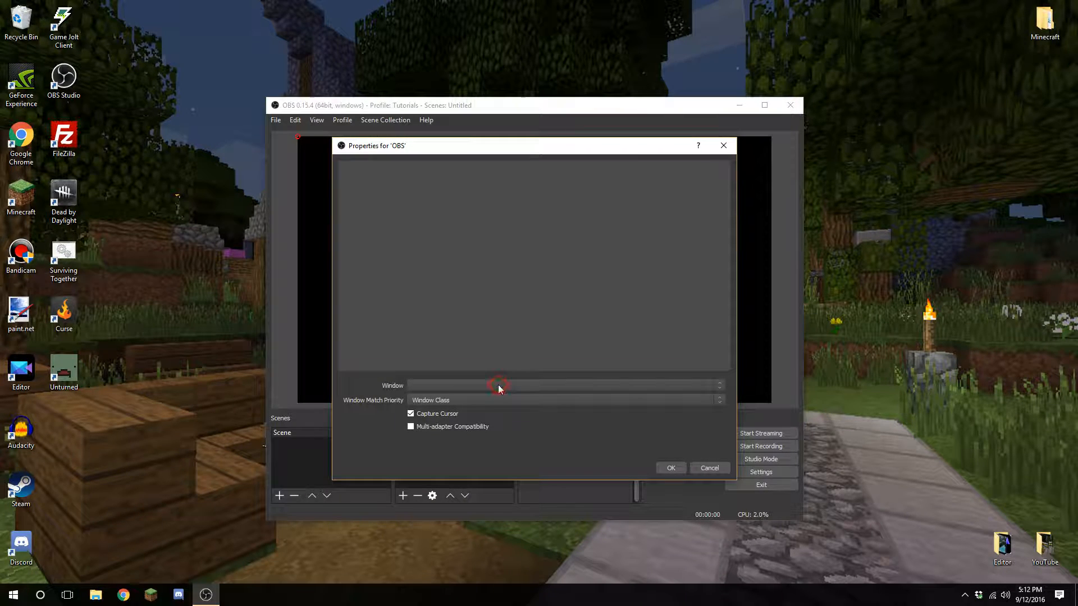
{"action": "left_click", "coordinate": [525, 386]}
Open a File Explorer window and select [explorer.exe]: File Explorer as the OBS source's capture window.
{"action": "left_click", "coordinate": [95, 595]}
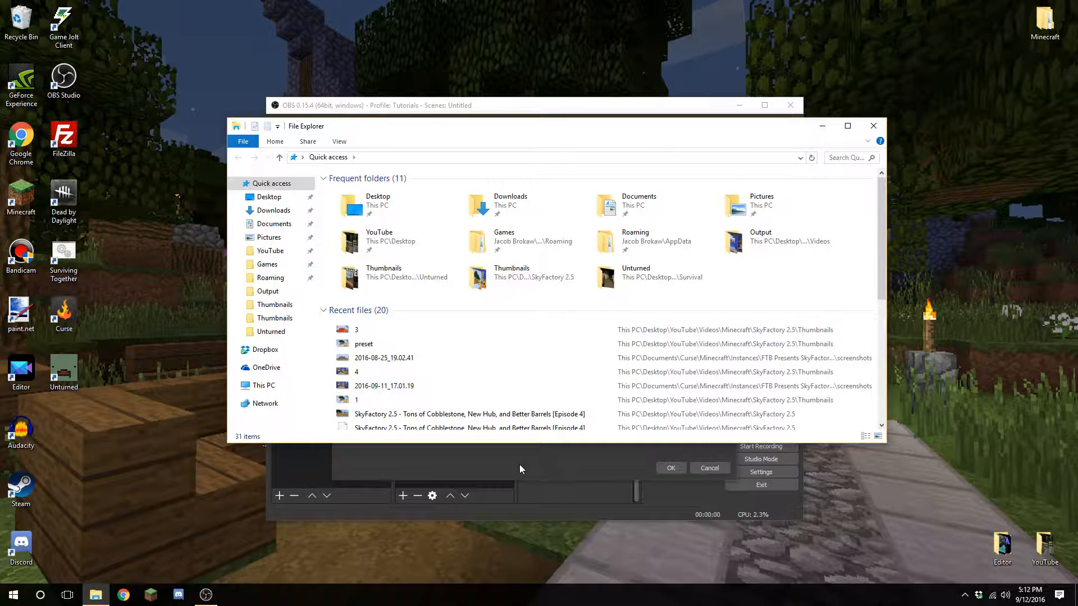
{"action": "left_click", "coordinate": [520, 464]}
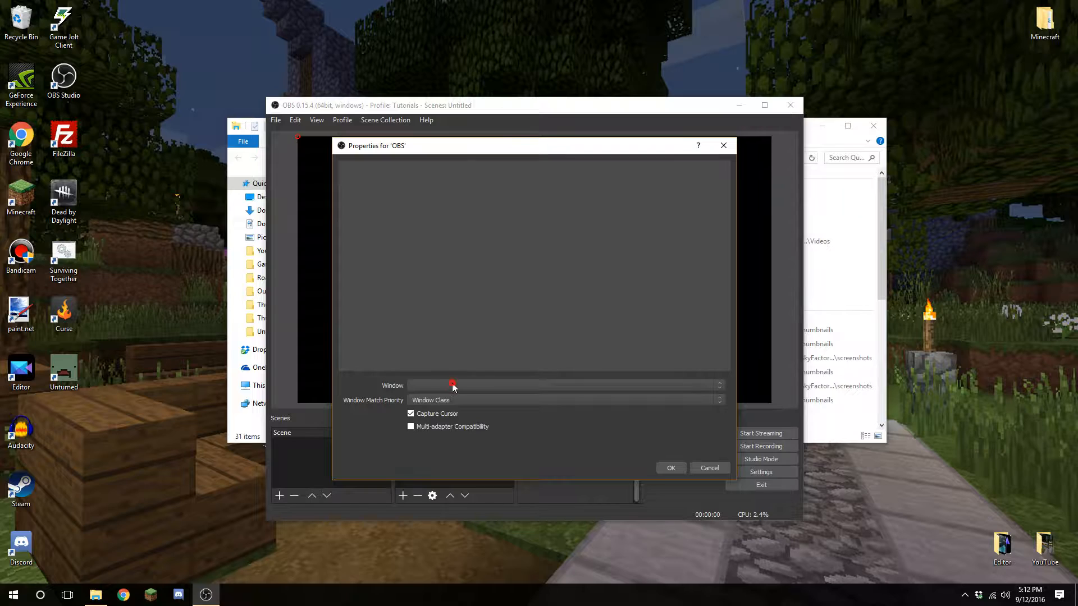
{"action": "left_click", "coordinate": [709, 468]}
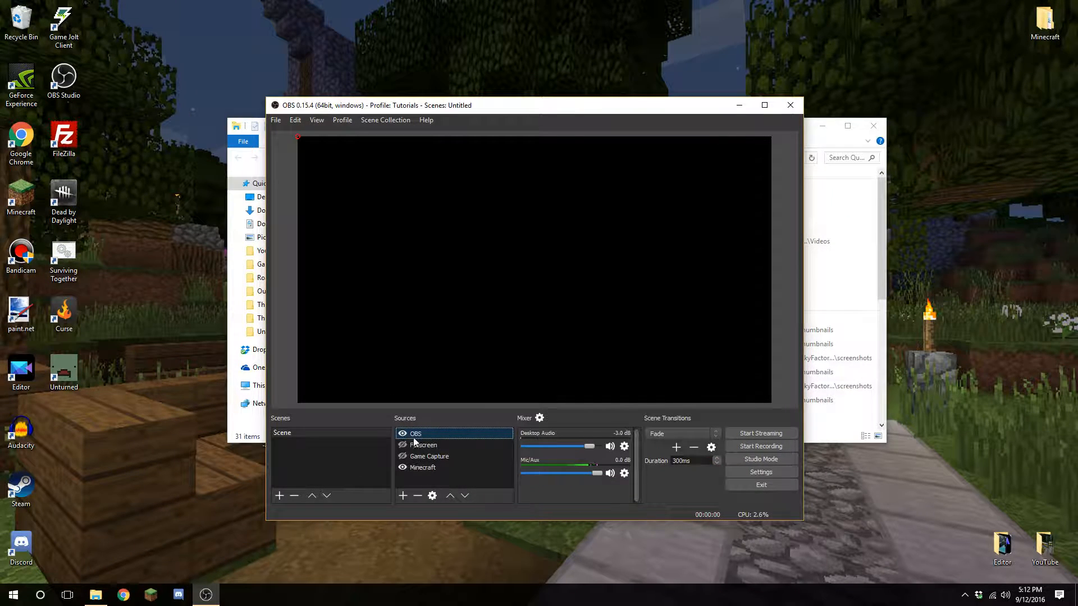
{"action": "left_click", "coordinate": [431, 496]}
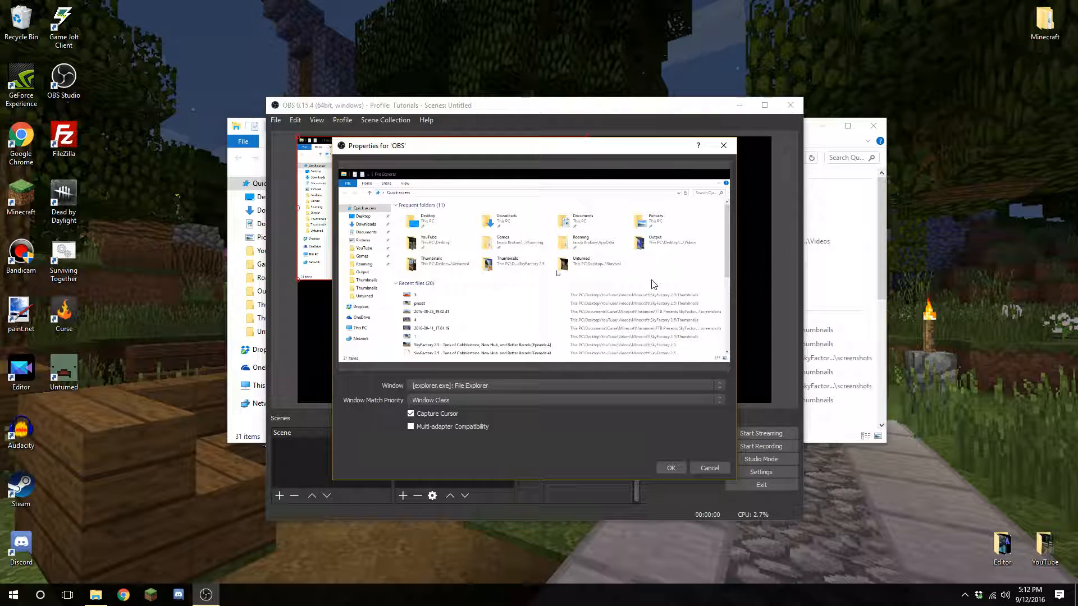
{"action": "left_click", "coordinate": [479, 386]}
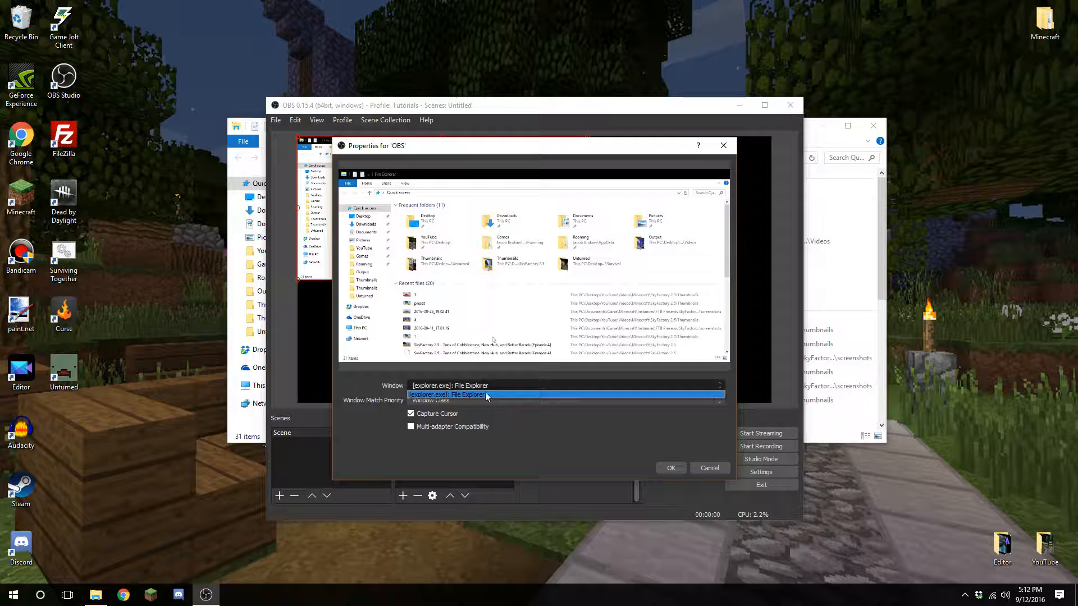
{"action": "left_click", "coordinate": [487, 392]}
Try Executable Name and Window Title as the OBS source's Window Match Priority, then cancel its properties.
{"action": "left_click", "coordinate": [483, 402]}
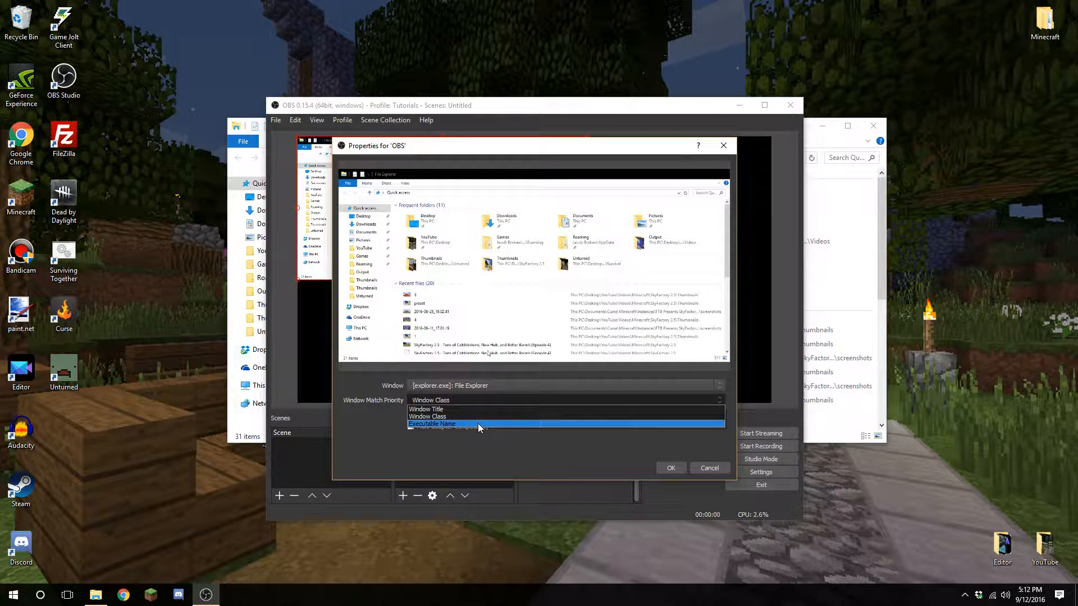
{"action": "left_click", "coordinate": [477, 424]}
{"action": "left_click", "coordinate": [457, 399]}
{"action": "left_click", "coordinate": [440, 408]}
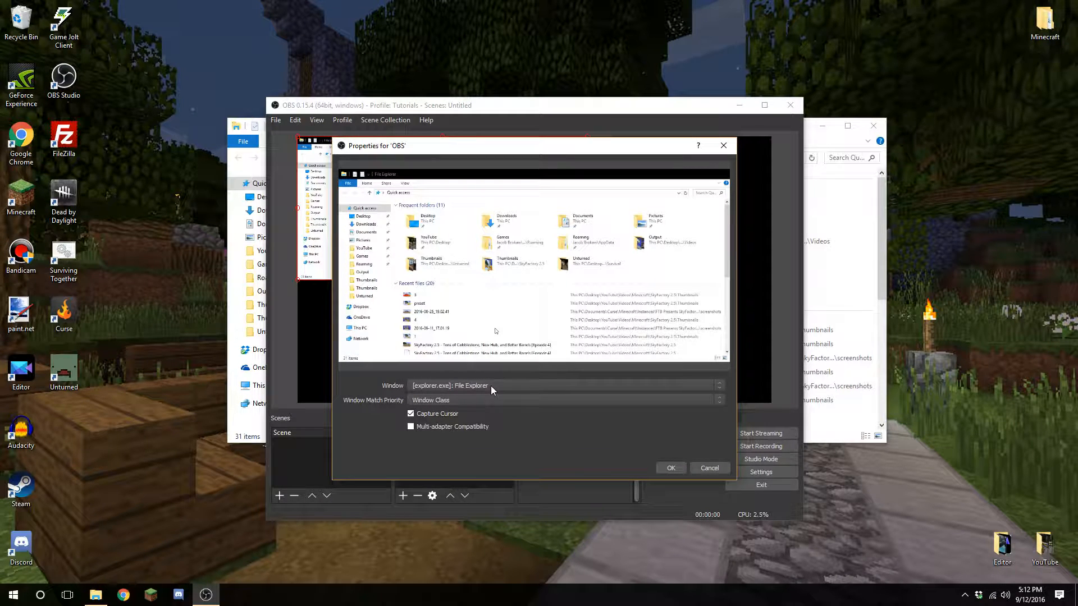
{"action": "left_click", "coordinate": [483, 400]}
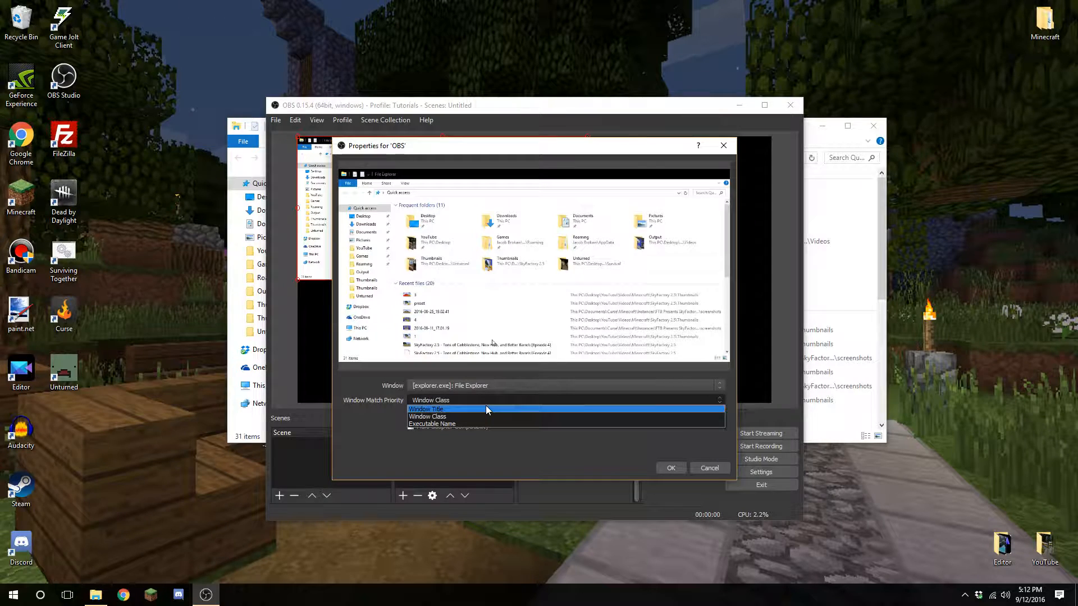
{"action": "left_click", "coordinate": [486, 408]}
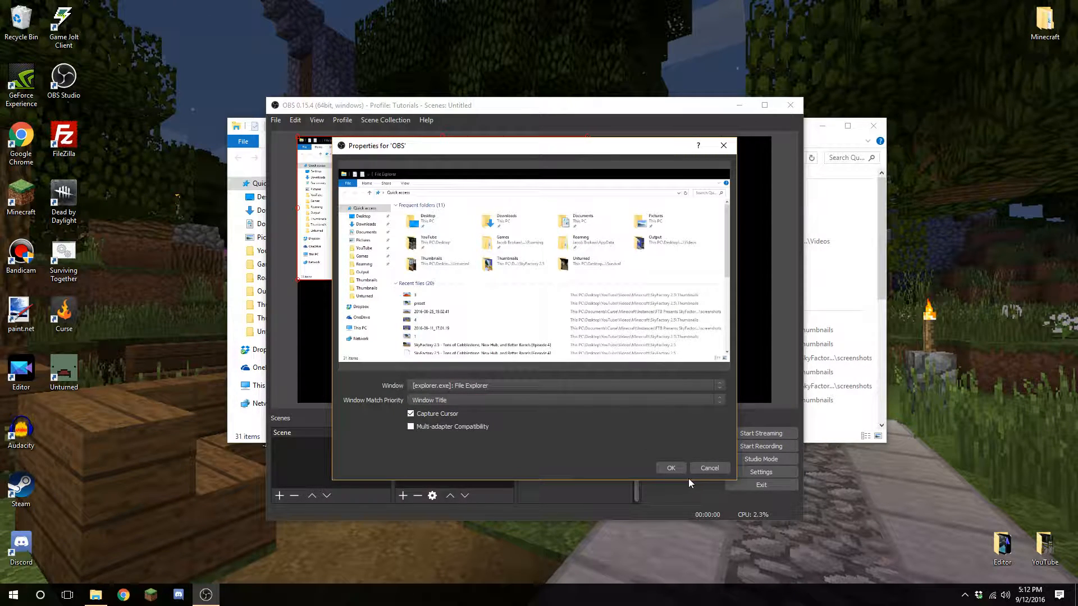
{"action": "left_click", "coordinate": [707, 468]}
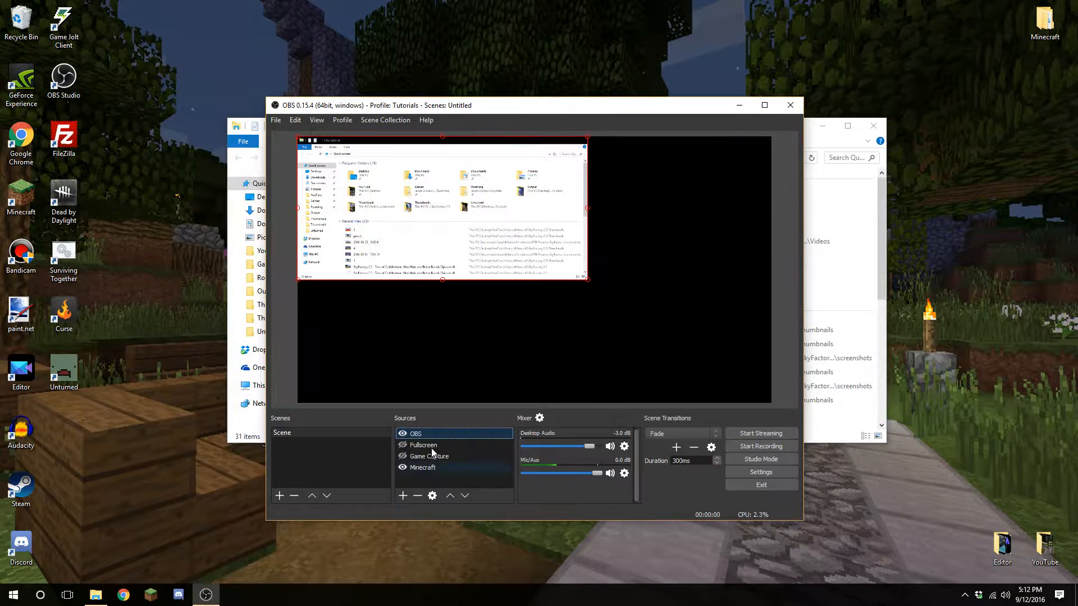
Add a new Game Capture source with the default name and review its capture modes.
{"action": "left_click", "coordinate": [402, 496]}
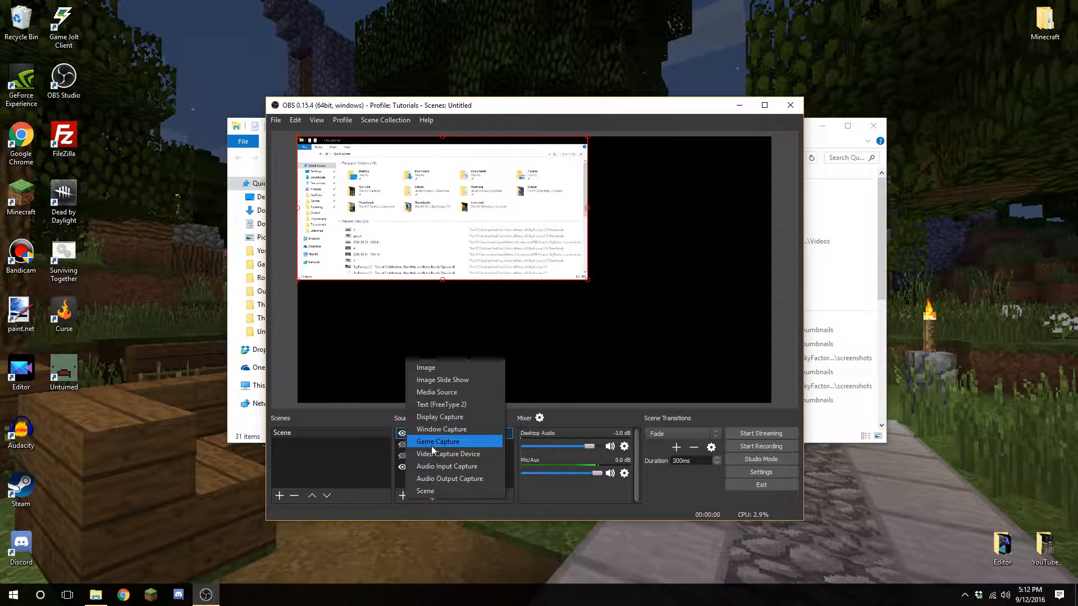
{"action": "left_click", "coordinate": [435, 447]}
{"action": "left_click", "coordinate": [573, 395]}
{"action": "left_click", "coordinate": [486, 344]}
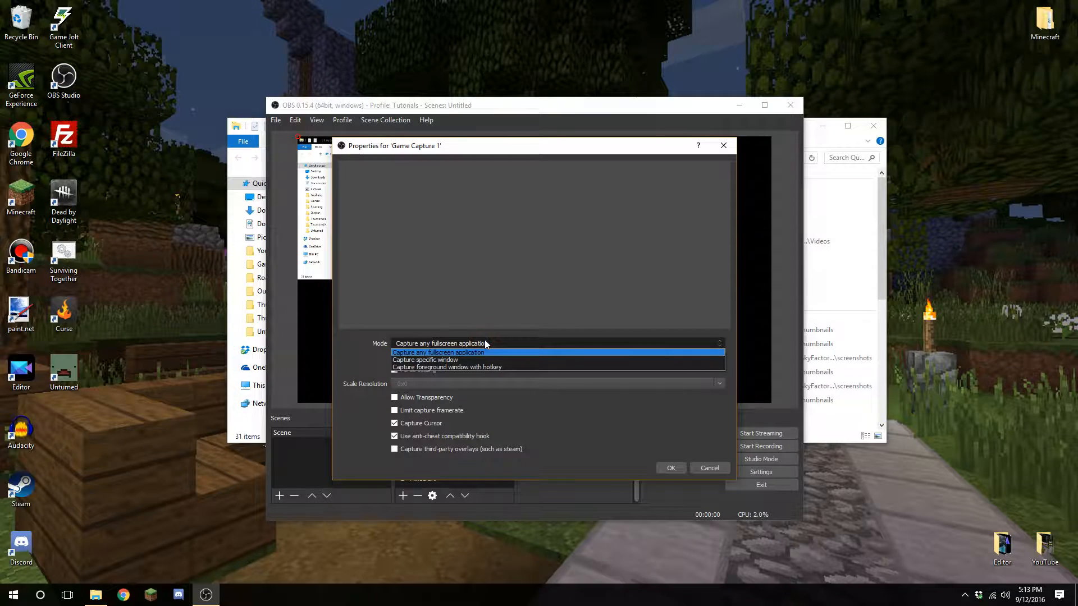
{"action": "left_click", "coordinate": [485, 344]}
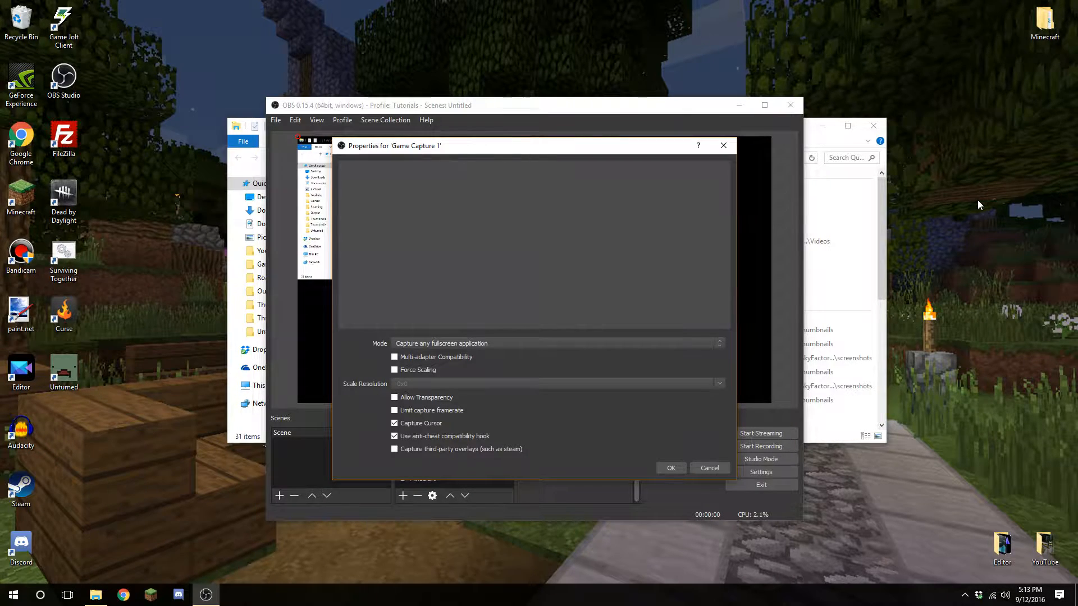
Try the Multi-adapter Compatibility and Capture Cursor options of the new game capture, restoring each one.
{"action": "left_click", "coordinate": [494, 345]}
{"action": "left_click", "coordinate": [494, 345]}
{"action": "left_click", "coordinate": [394, 357]}
{"action": "left_click", "coordinate": [395, 358]}
{"action": "left_click", "coordinate": [396, 423]}
{"action": "left_click", "coordinate": [394, 423]}
Set the new game capture's mode to Capture specific window and review its window and match priority options.
{"action": "left_click", "coordinate": [660, 343]}
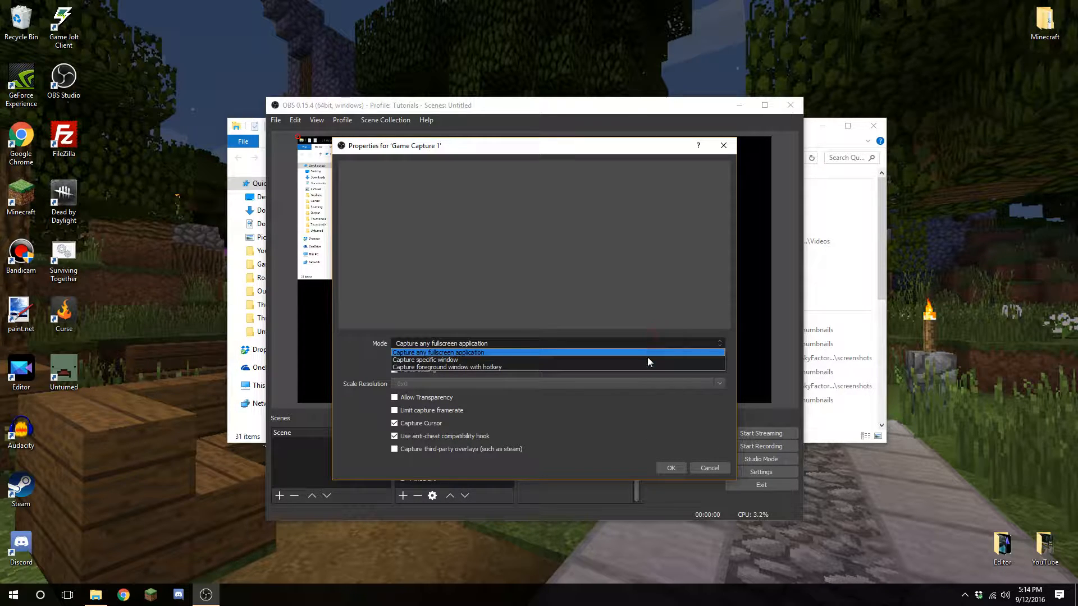
{"action": "left_click", "coordinate": [646, 360]}
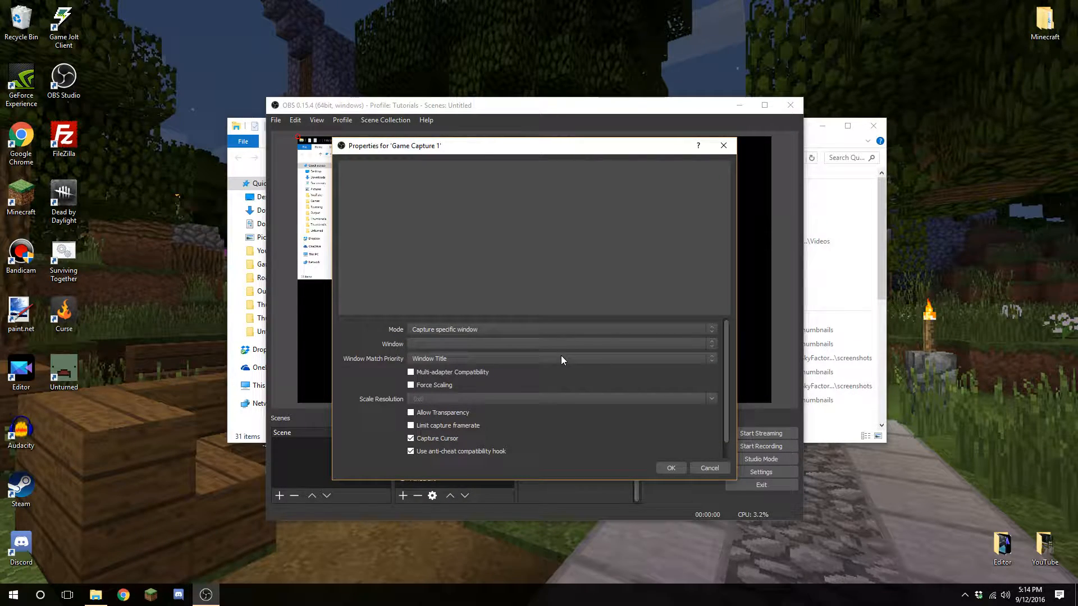
{"action": "left_click", "coordinate": [504, 344]}
{"action": "left_click", "coordinate": [493, 343]}
{"action": "left_click", "coordinate": [480, 358]}
{"action": "left_click", "coordinate": [481, 356]}
Try Force Scaling with a 1920x1080 scale resolution on the new game capture, then cancel its properties.
{"action": "left_click", "coordinate": [410, 385]}
{"action": "left_click", "coordinate": [417, 398]}
{"action": "key", "text": "BackSpace"}
{"action": "type", "text": "1920"}
{"action": "key", "text": "Tab"}
{"action": "left_click", "coordinate": [464, 401]}
{"action": "key", "text": "BackSpace"}
{"action": "type", "text": "10808"}
{"action": "key", "text": "BackSpace"}
{"action": "scroll", "coordinate": [499, 430], "scroll_direction": "down", "scroll_amount": 1}
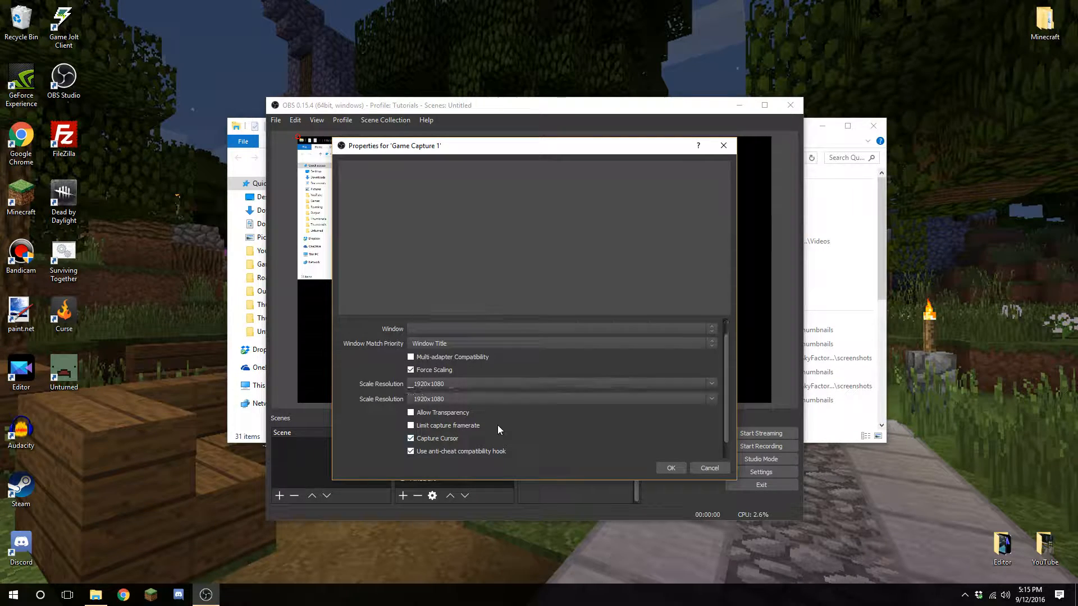
{"action": "left_click", "coordinate": [698, 471]}
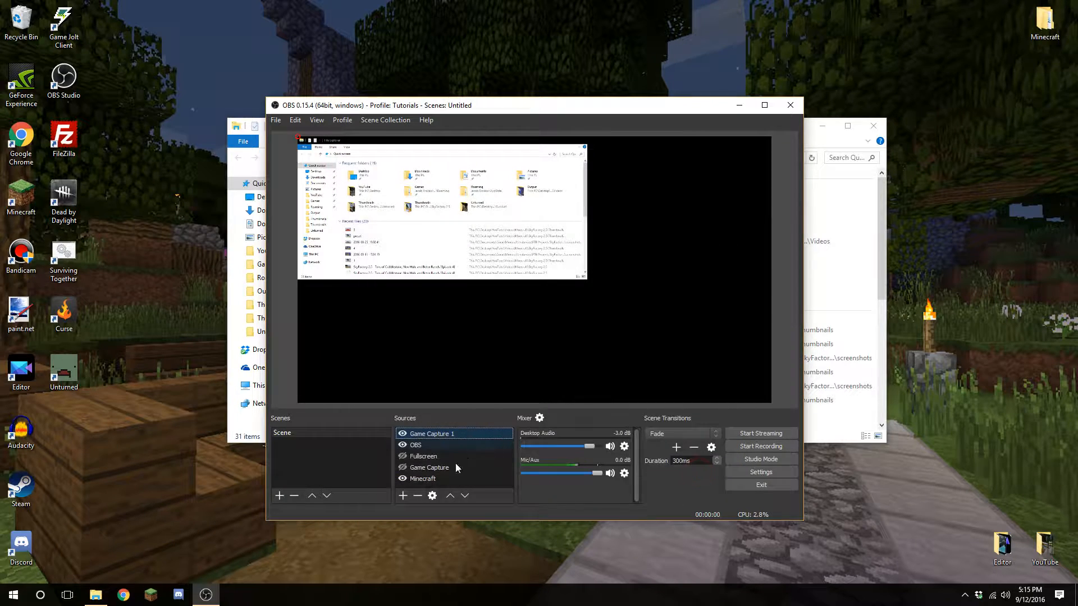
Remove the Game Capture 1 and OBS sources from the scene.
{"action": "left_click", "coordinate": [417, 495]}
{"action": "left_click", "coordinate": [579, 330]}
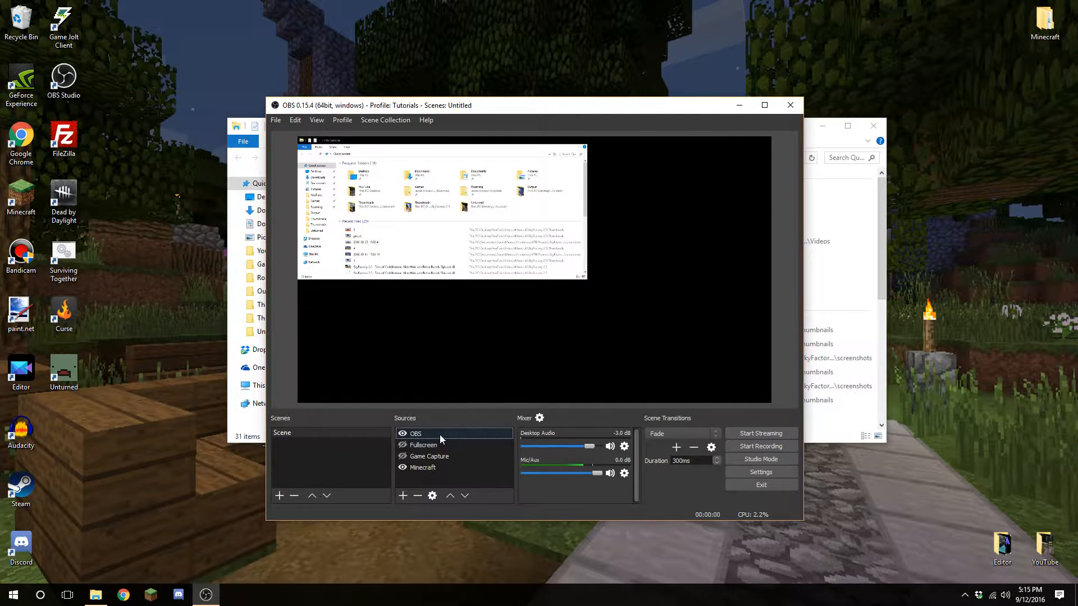
{"action": "left_click", "coordinate": [417, 496]}
{"action": "left_click", "coordinate": [551, 332]}
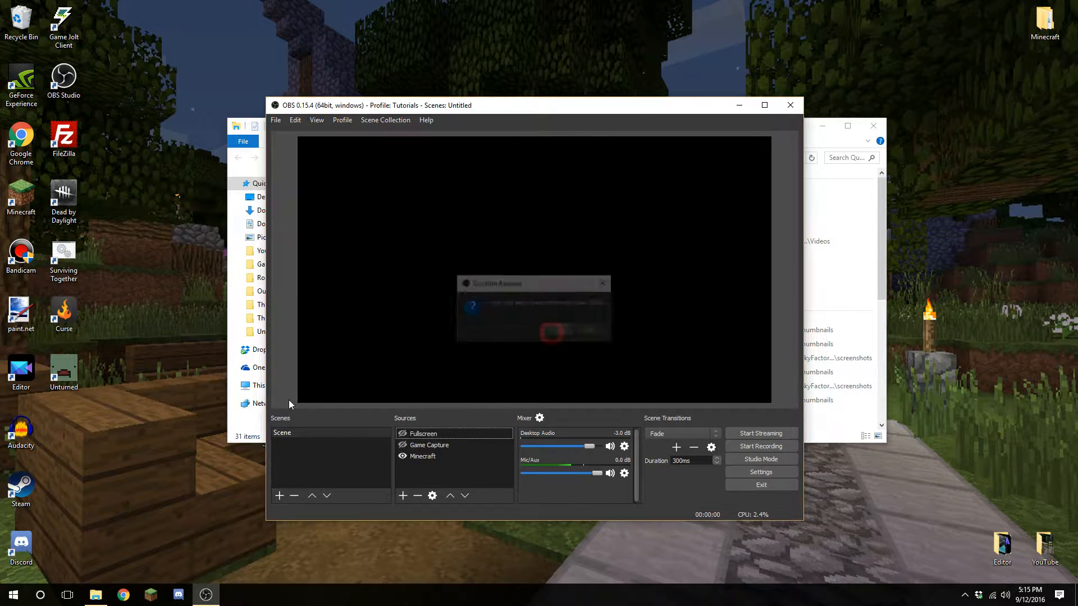
Hide the Minecraft source in the scene, trying the visibility toggles of the Fullscreen and Minecraft sources.
{"action": "left_click", "coordinate": [402, 456]}
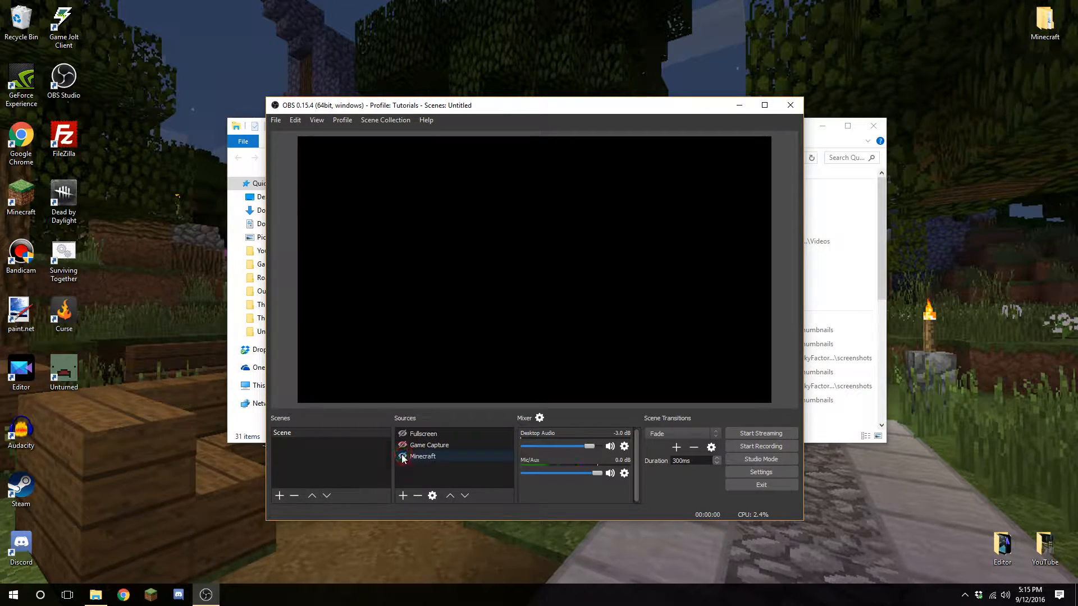
{"action": "left_click", "coordinate": [403, 435]}
{"action": "left_click", "coordinate": [404, 453]}
{"action": "left_click", "coordinate": [402, 455]}
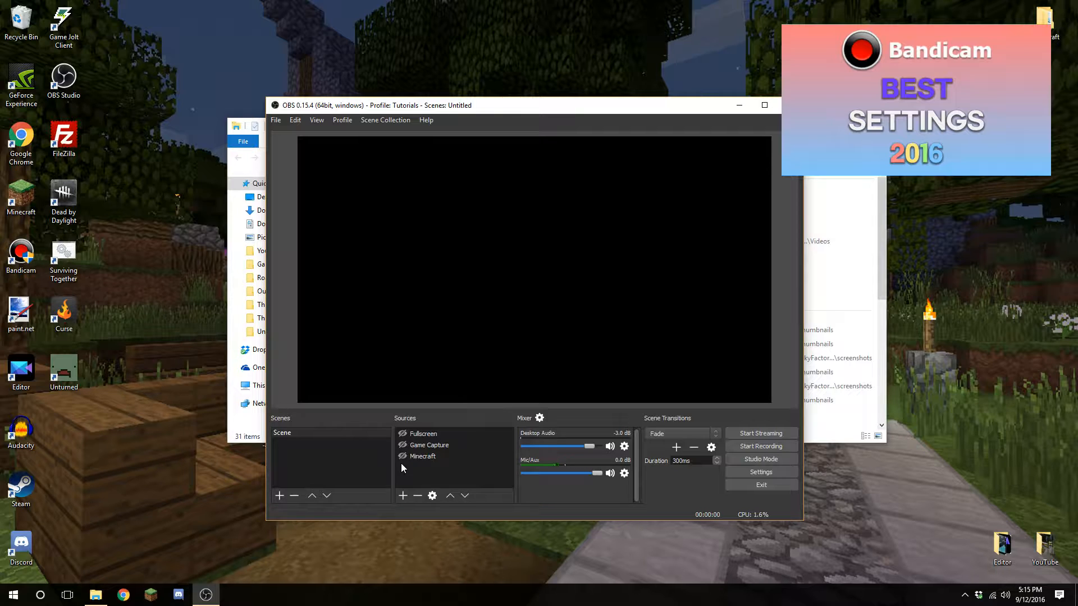
{"action": "left_click", "coordinate": [426, 434]}
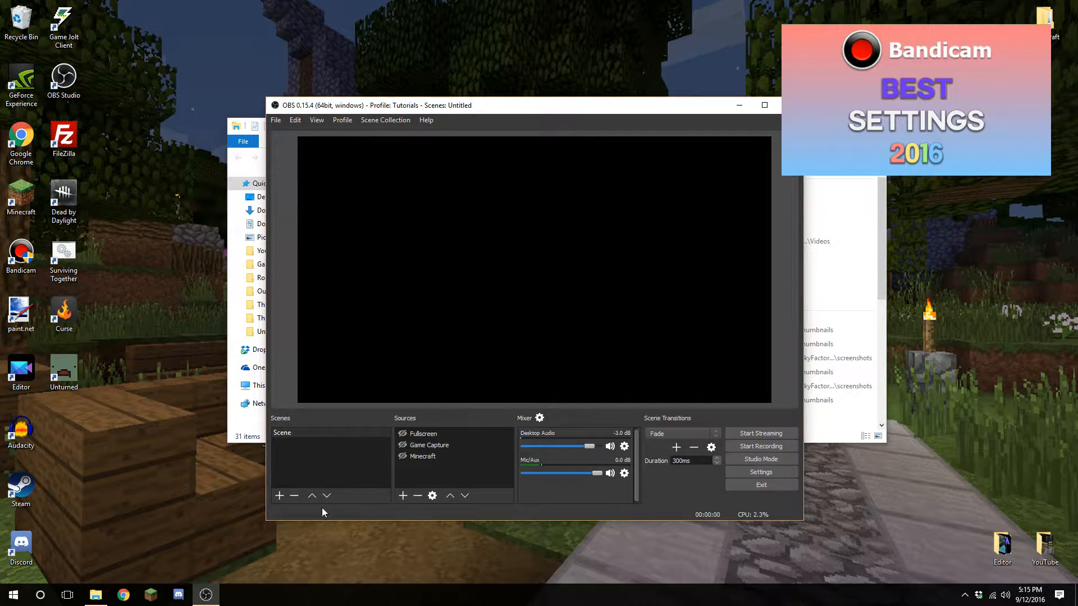